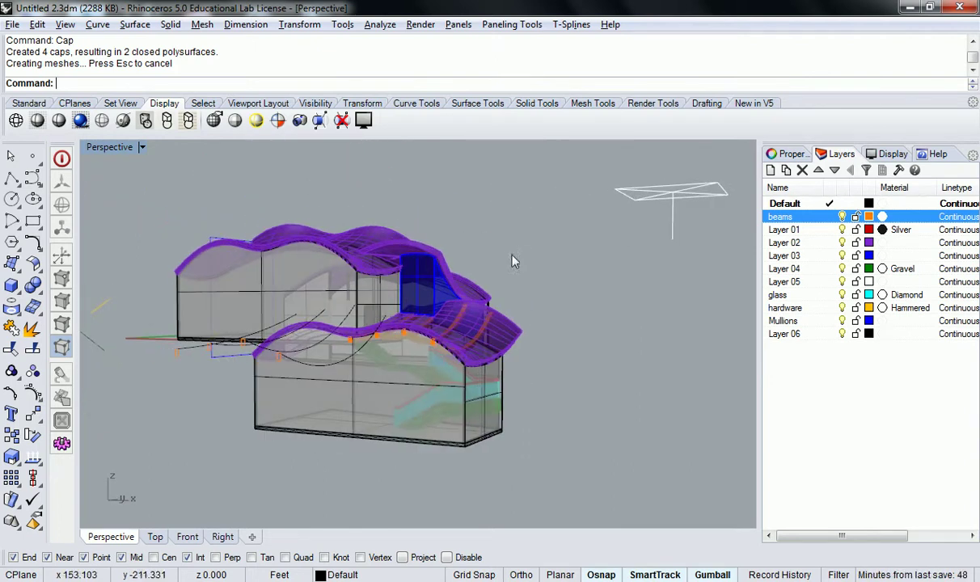
- Undo the most recent work on the roof beams, back through the capping and the gumball transform
scroll(511, 261, up, 5)
right_drag(481, 309, 370, 358)
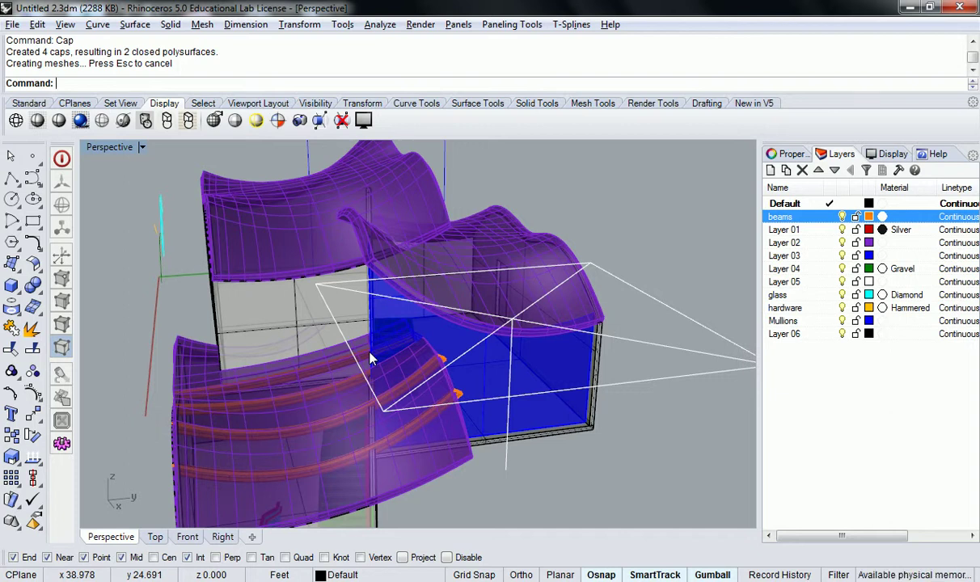
right_drag(673, 389, 443, 420)
key(ctrl+z)
key(ctrl+z)
key(ctrl+z)
key(ctrl+z)
key(ctrl+z)
key(ctrl+z)
key(ctrl+z)
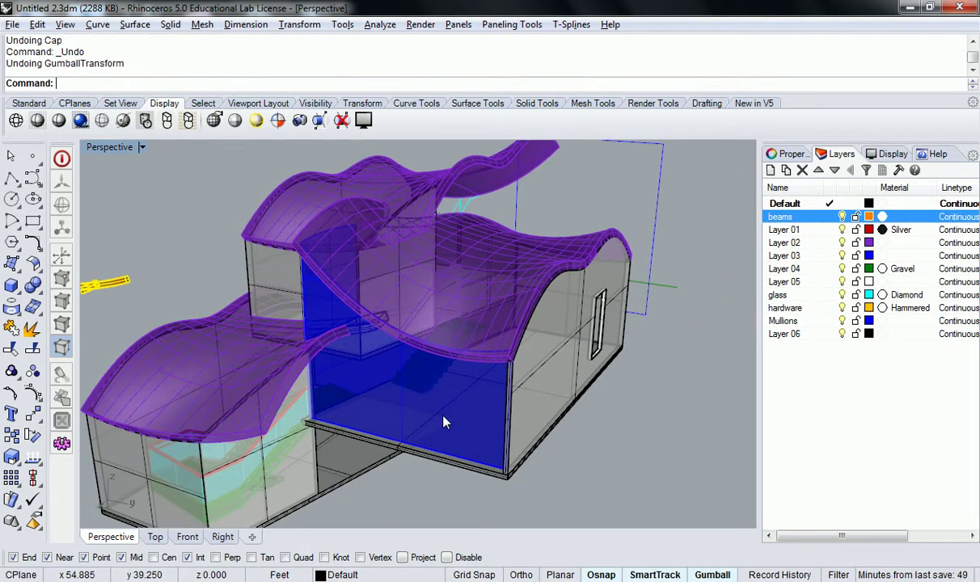
- Undo further back through the creation of the beams layer, the deletions and the gumball transform of the cutting planes
key(ctrl+z)
key(ctrl+z)
key(ctrl+z)
key(ctrl+z)
key(ctrl+z)
key(ctrl+z)
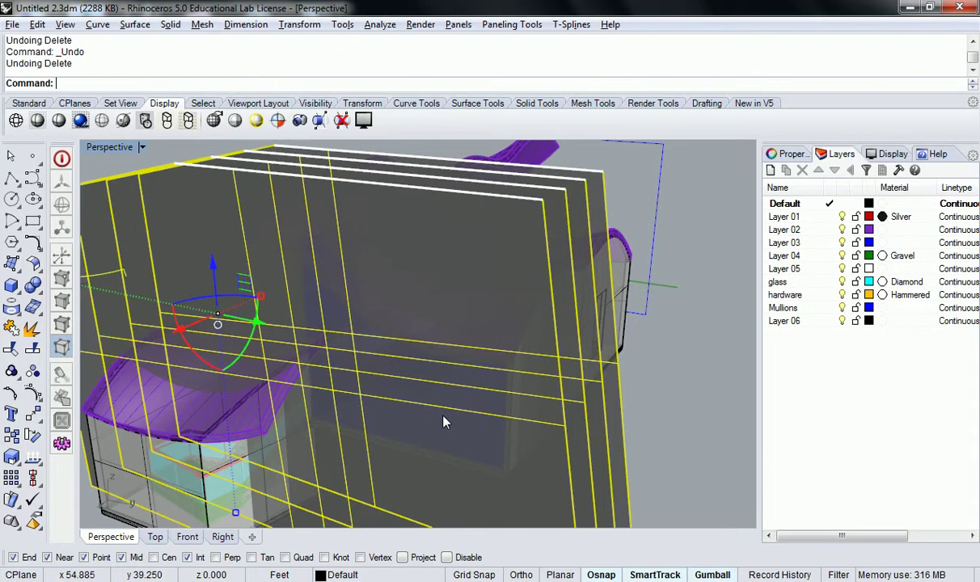
key(ctrl+z)
key(ctrl+z)
key(ctrl+z)
key(ctrl+z)
key(ctrl+z)
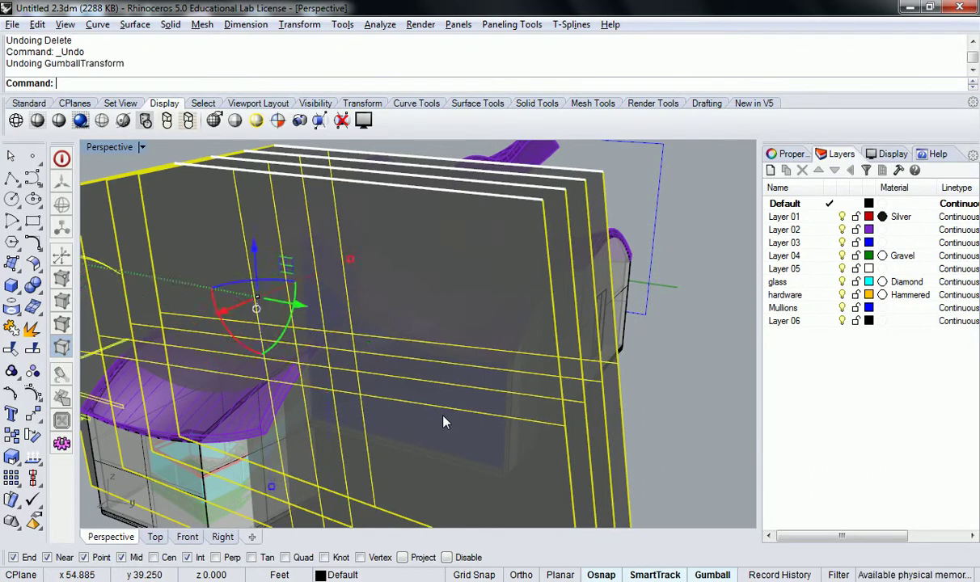
- Undo the trims and added mullion surfaces, back to before the large mullion plane was moved into the facade opening
key(ctrl+z)
key(ctrl+z)
key(ctrl+z)
key(ctrl+z)
key(ctrl+z)
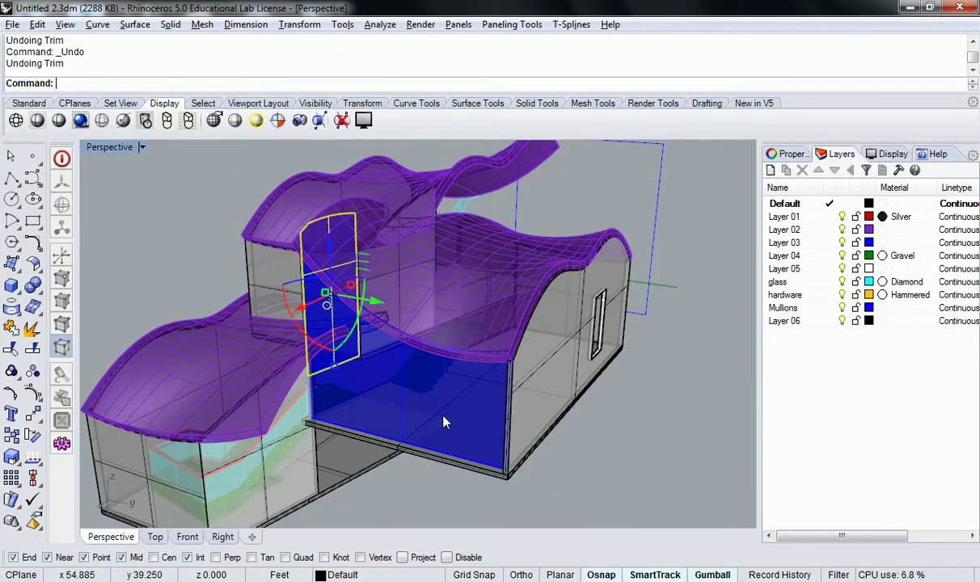
key(ctrl+z)
key(ctrl+z)
key(ctrl+z)
key(ctrl+z)
key(ctrl+z)
key(ctrl+z)
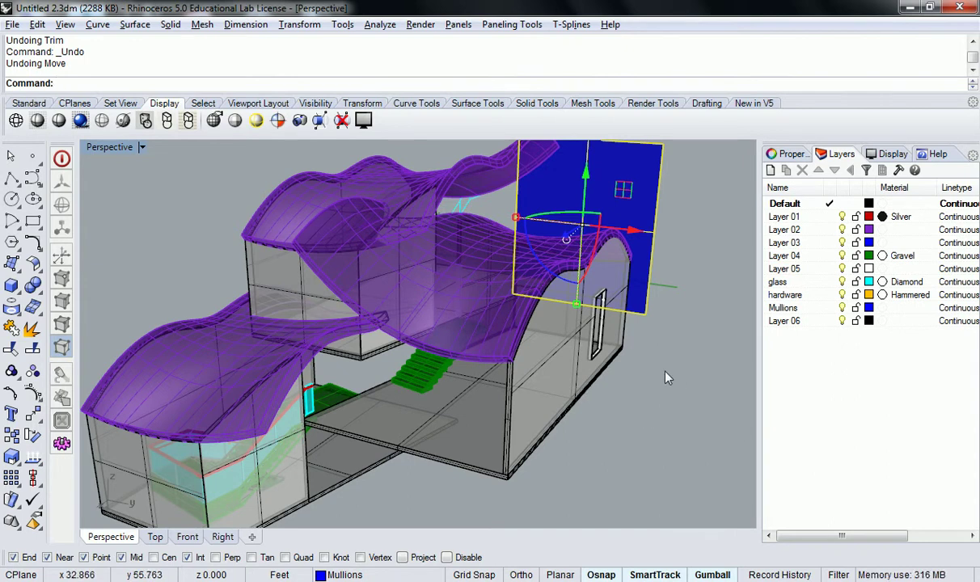
- Switch from the maximized Perspective view to the four-viewport layout and frame the mullion plane in the Right view
scroll(667, 378, down, 2)
right_drag(678, 362, 665, 370)
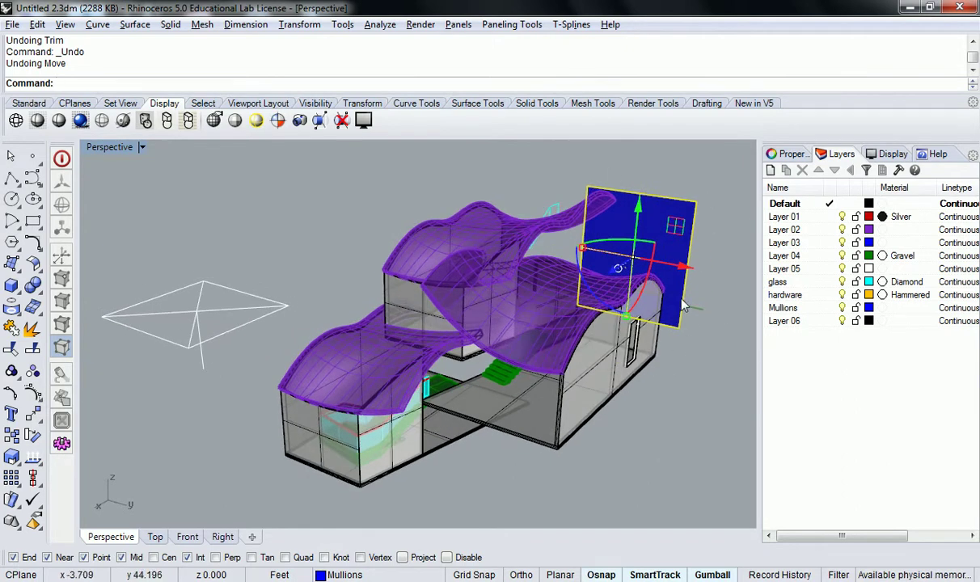
double_click(122, 148)
scroll(332, 409, down, 5)
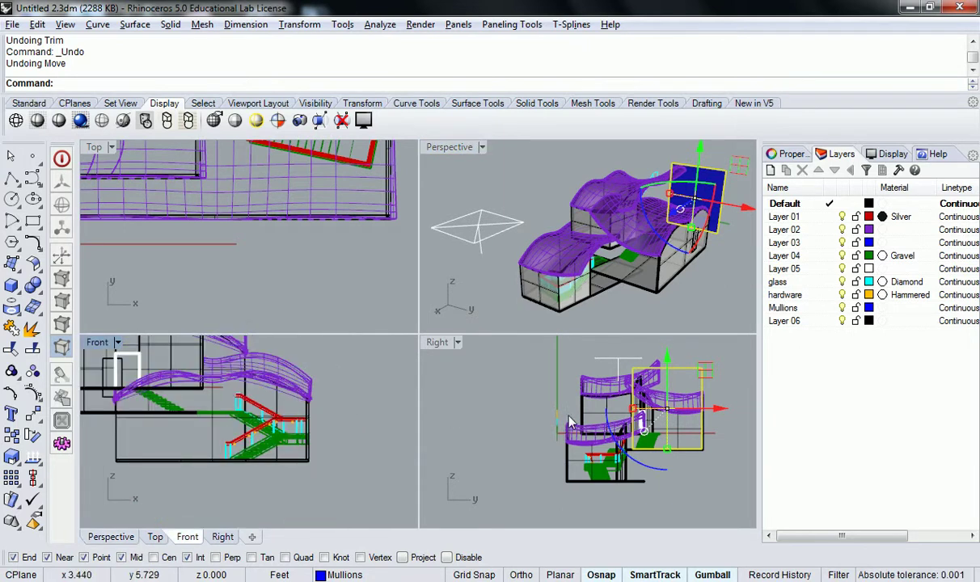
scroll(647, 426, down, 2)
scroll(646, 426, up, 3)
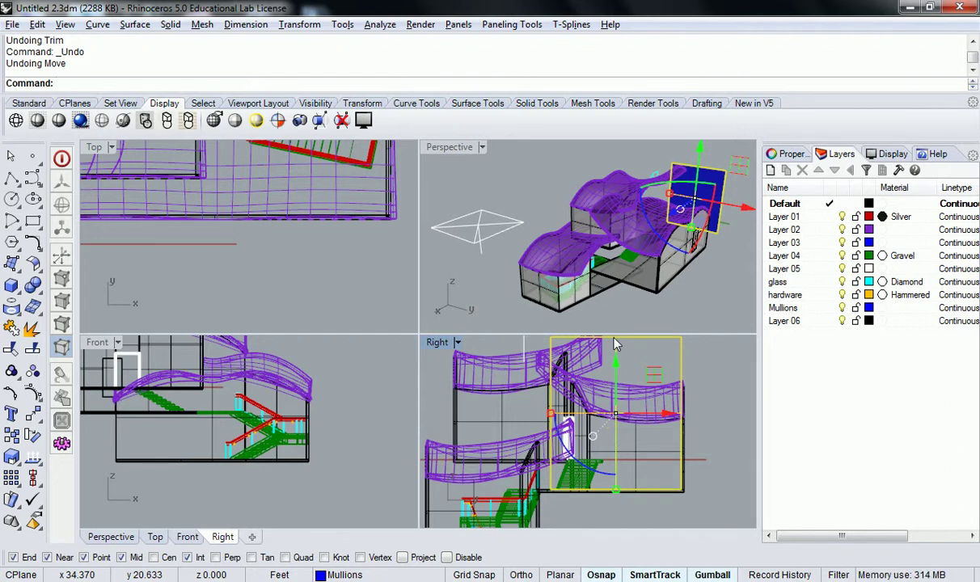
- Redo the mullion plane's move into the facade opening and its trim against the curved roof
key(ctrl+y)
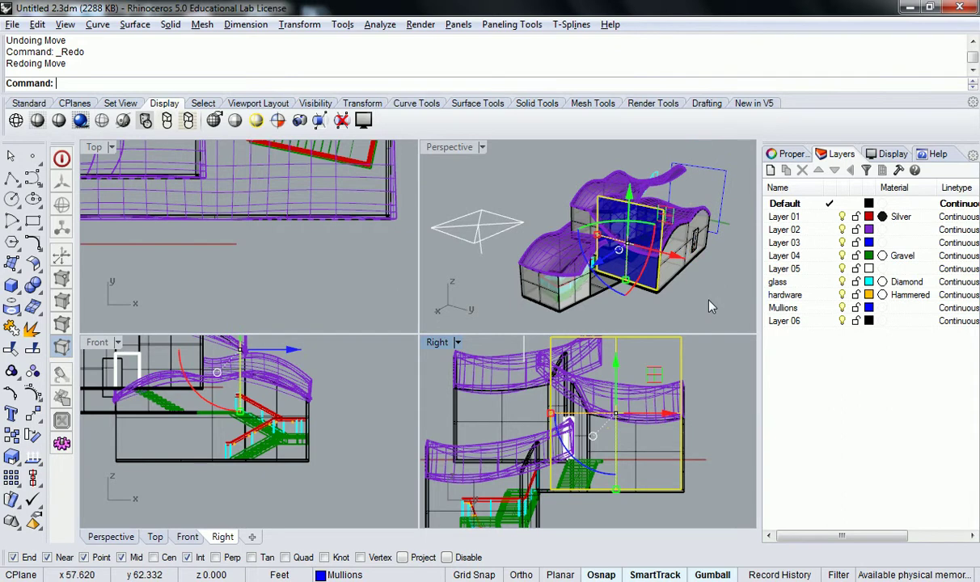
scroll(272, 223, down, 2)
scroll(284, 182, up, 5)
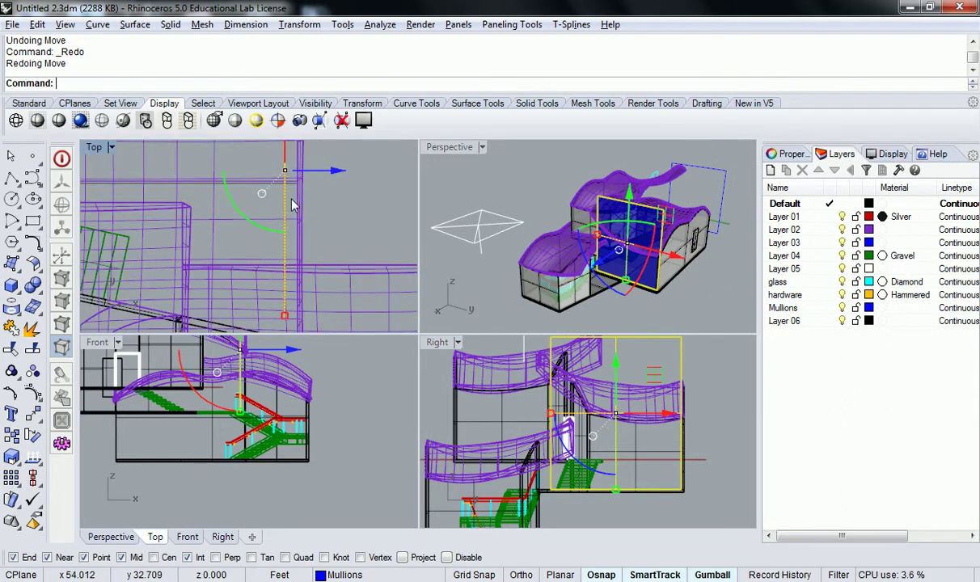
key(ctrl+y)
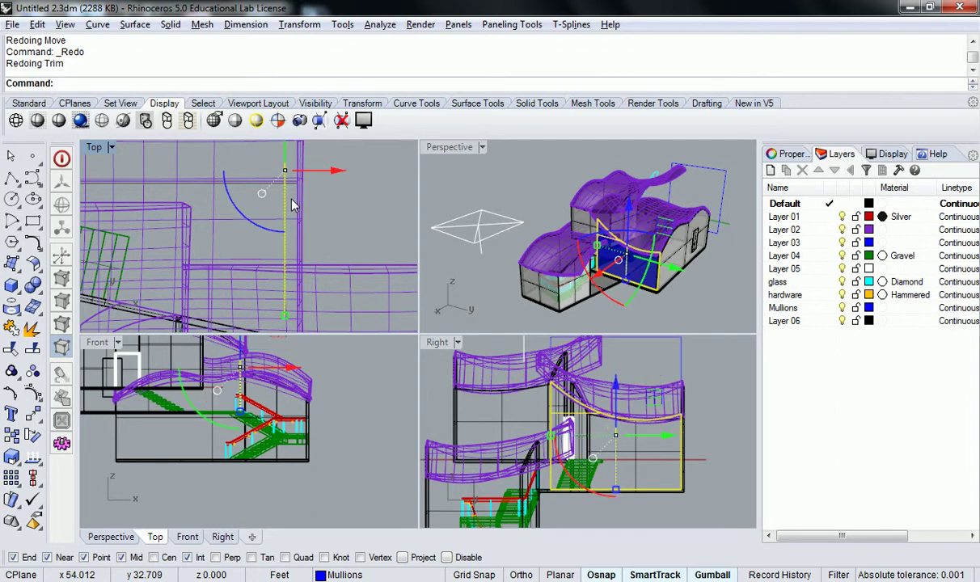
scroll(559, 246, up, 5)
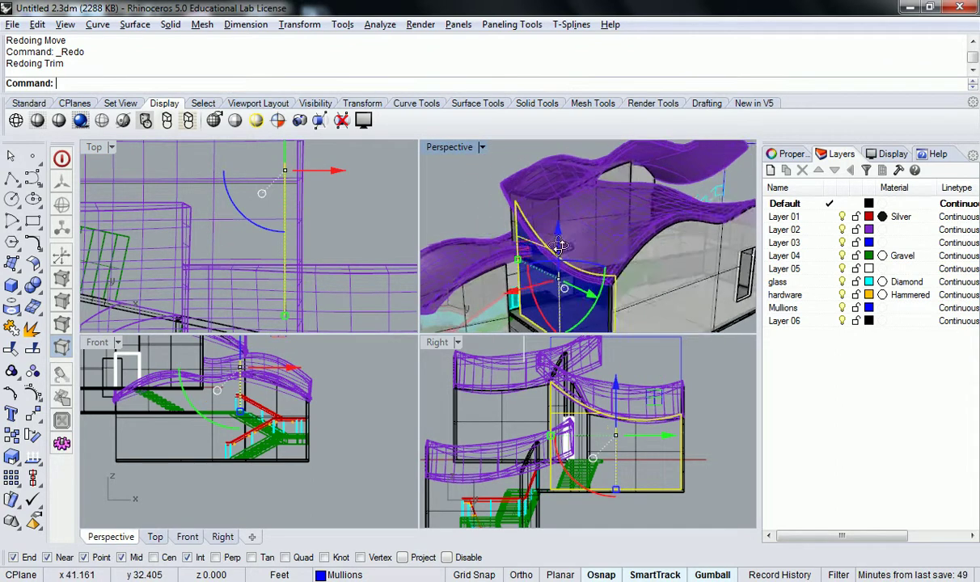
right_drag(559, 247, 711, 245)
- Redo the next operations from the trimmed mullion surface's move through the curve extrusion of the narrow panel beside it
key(ctrl+y)
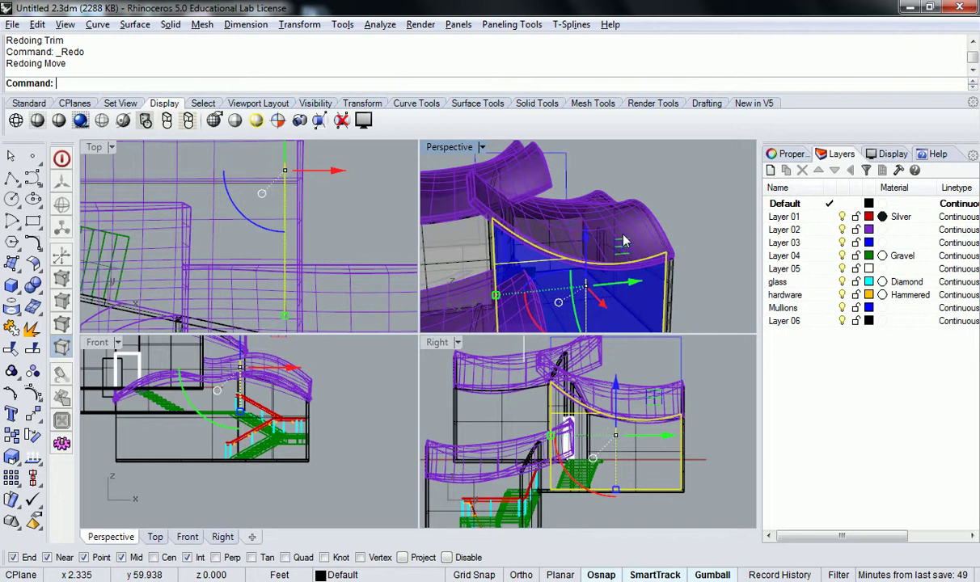
key(ctrl+y)
key(ctrl+y)
key(ctrl+y)
key(ctrl+y)
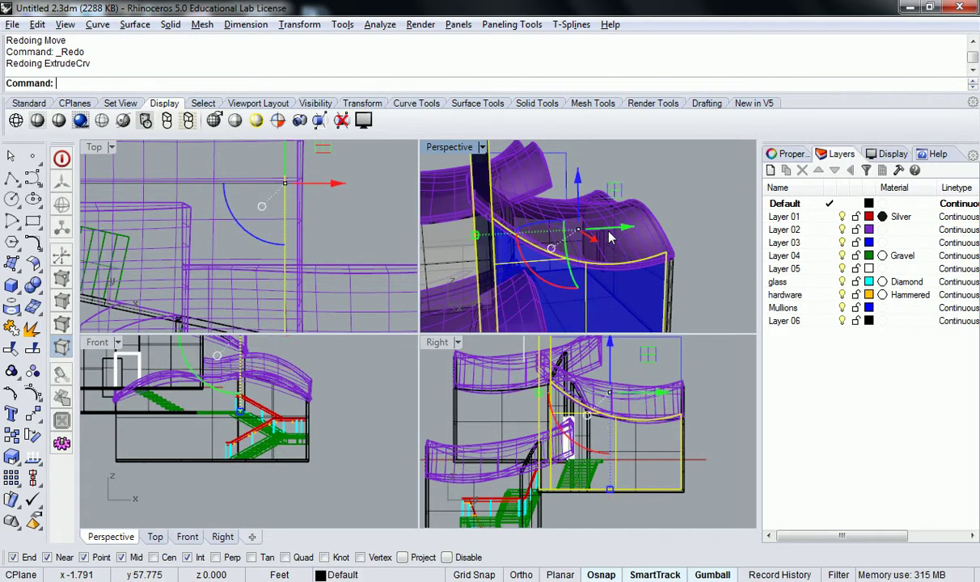
right_drag(491, 238, 466, 292)
right_drag(273, 329, 256, 296)
scroll(265, 325, up, 15)
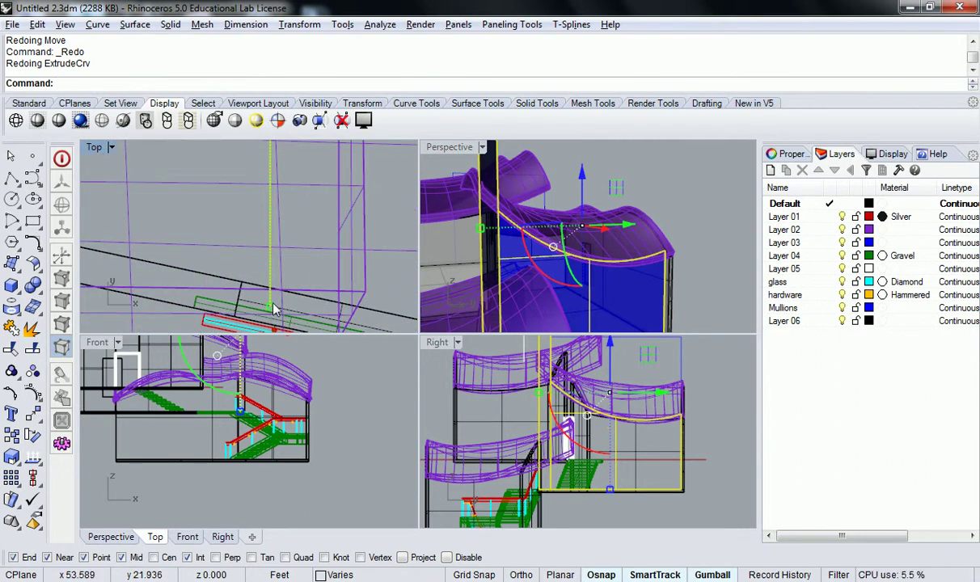
scroll(490, 184, down, 4)
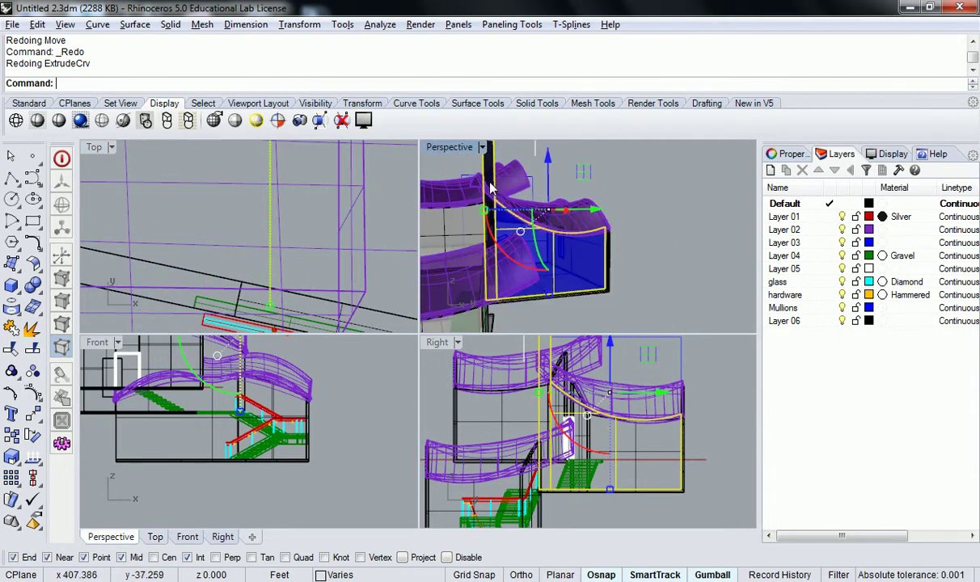
- Redo the join and roof trim of the mullion panels and the merging of their coplanar faces
key(ctrl+y)
key(ctrl+y)
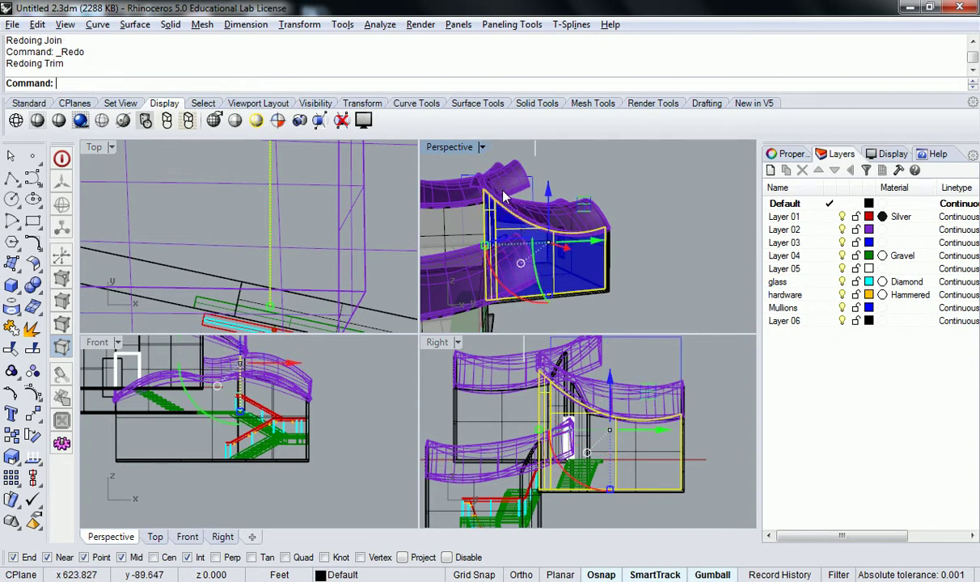
key(ctrl+y)
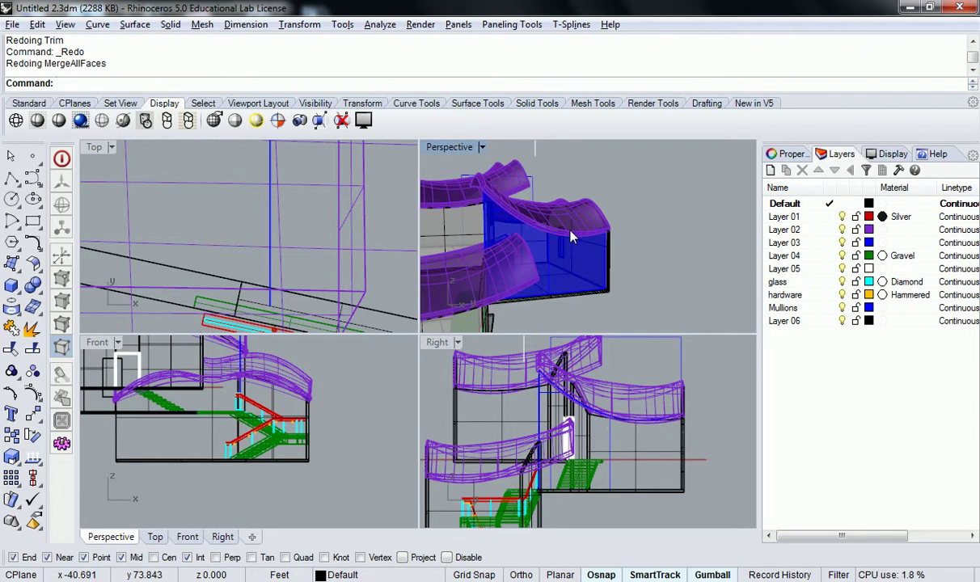
- Redo the line along the angled wall and its extrusion into a vertical mullion surface
mouse_move(570, 236)
right_down()
mouse_move(531, 220)
mouse_move(590, 232)
mouse_move(478, 213)
mouse_move(646, 257)
mouse_move(640, 248)
mouse_move(650, 243)
mouse_move(649, 226)
mouse_move(631, 276)
mouse_move(658, 260)
mouse_move(638, 204)
mouse_move(659, 232)
mouse_move(630, 204)
mouse_move(632, 252)
right_up()
scroll(631, 240, down, 5)
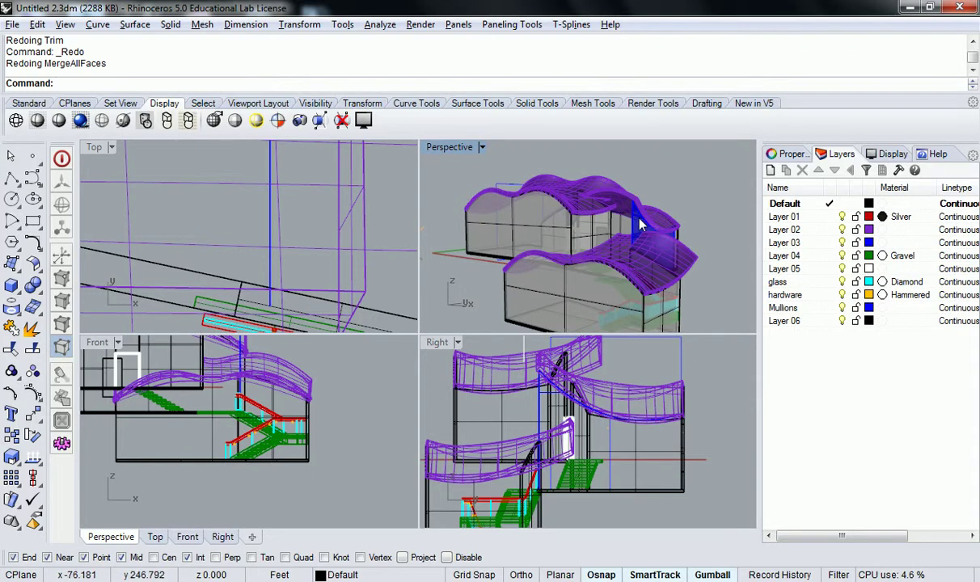
right_drag(638, 218, 607, 247)
scroll(274, 242, down, 10)
key(ctrl+y)
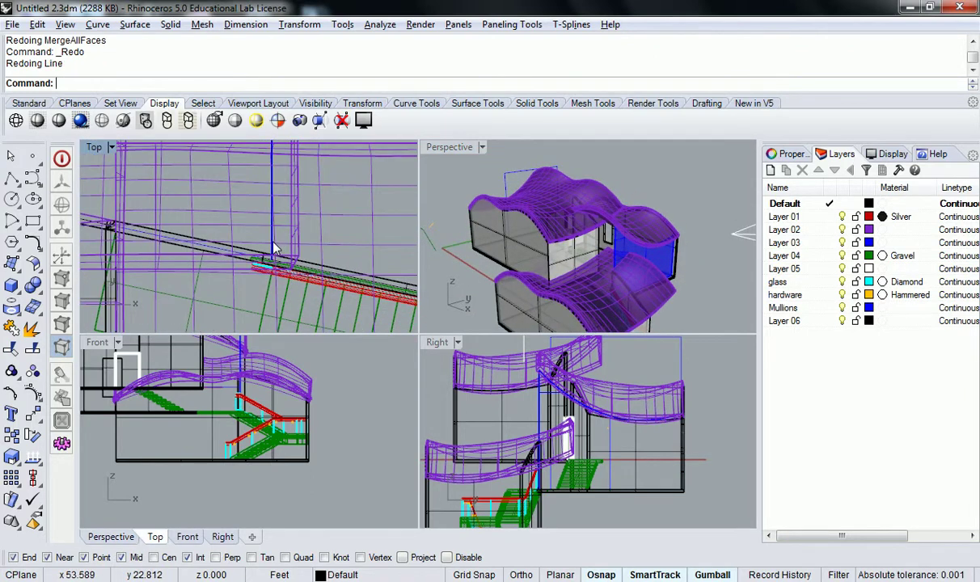
scroll(273, 245, down, 4)
scroll(269, 256, up, 4)
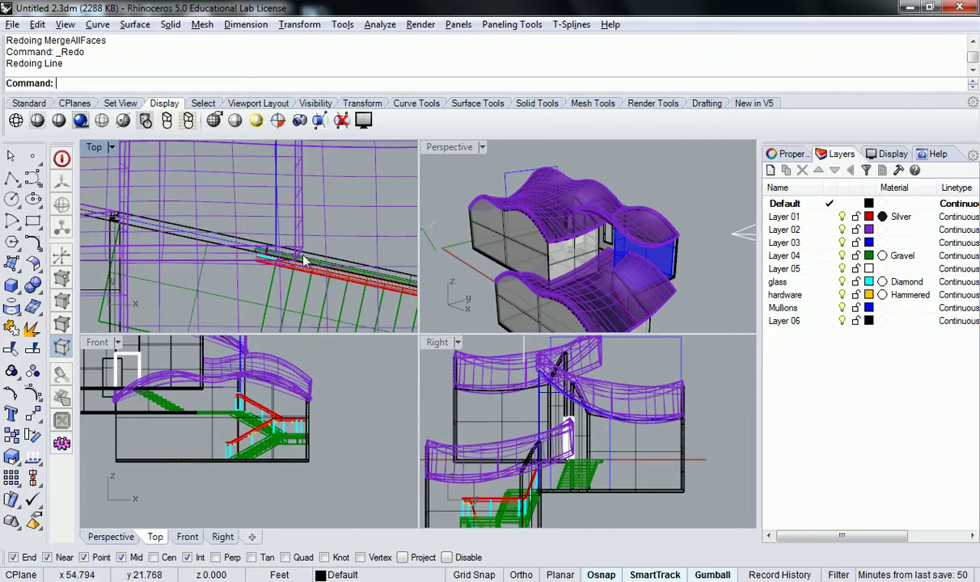
right_drag(643, 252, 646, 272)
key(ctrl+y)
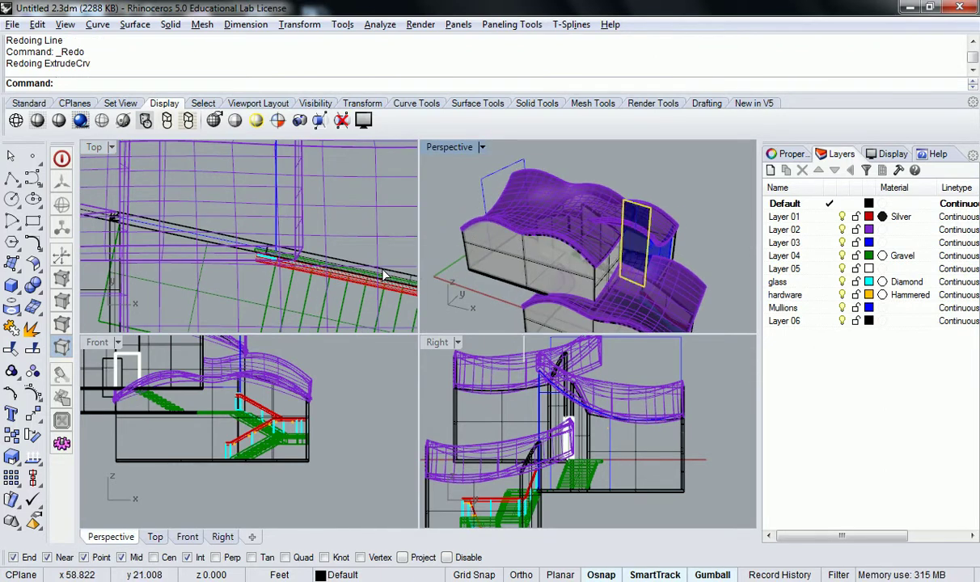
- Redo both trims of the angled-wall mullion surface and clear the selection
right_drag(691, 239, 679, 220)
scroll(659, 202, up, 5)
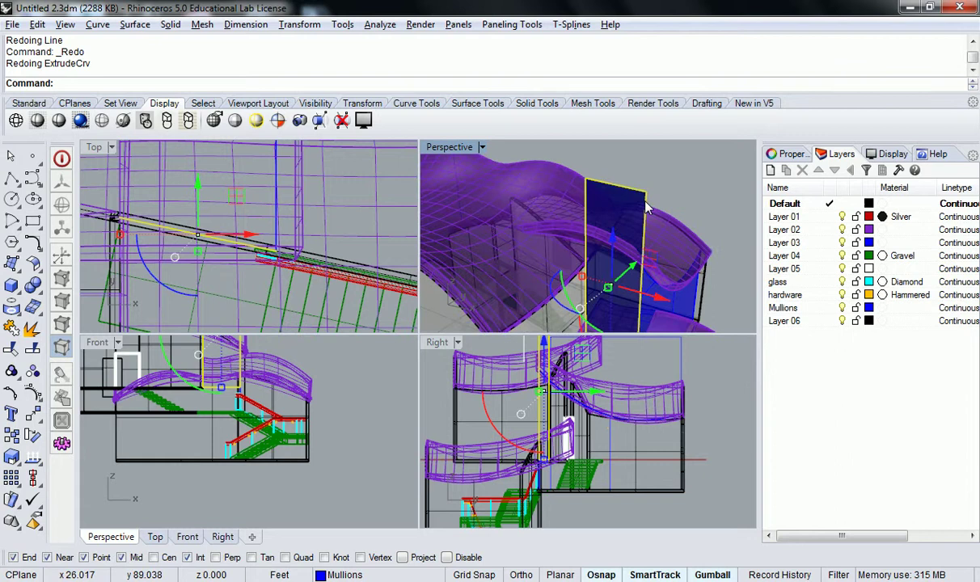
key(ctrl+y)
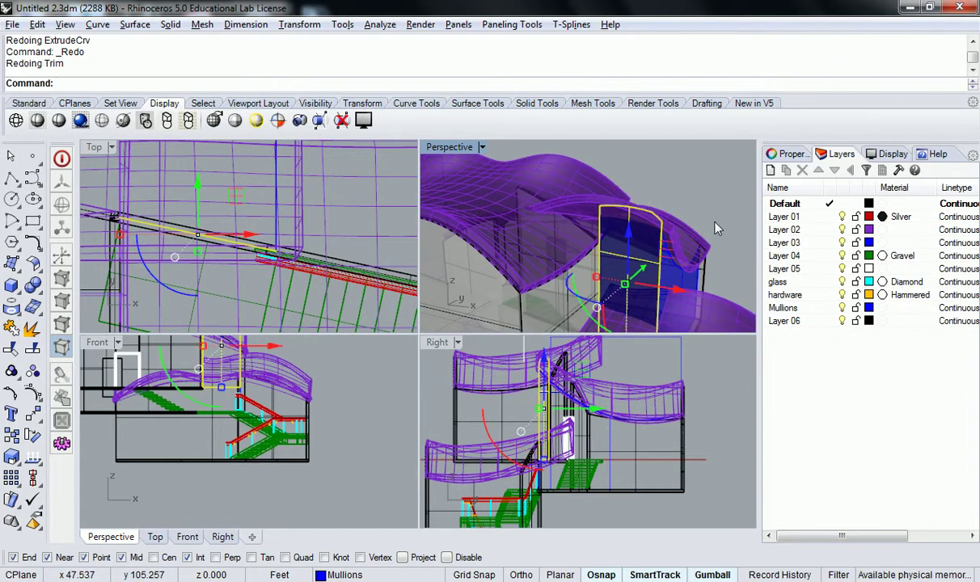
key(ctrl+y)
right_drag(674, 209, 565, 214)
key(Escape)
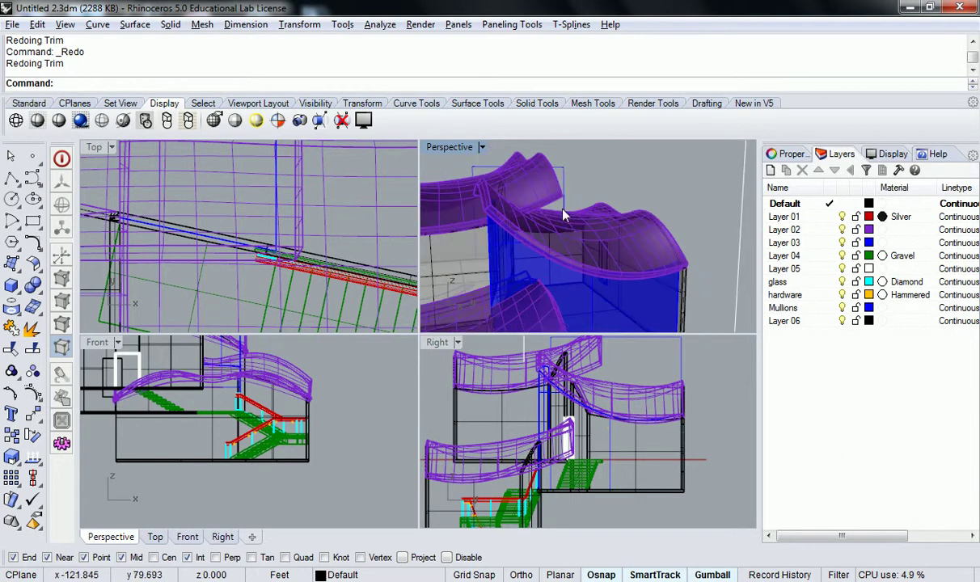
- Redo the roof intersection with the cutting planes, the gumball transform and the following deletions
scroll(621, 236, down, 5)
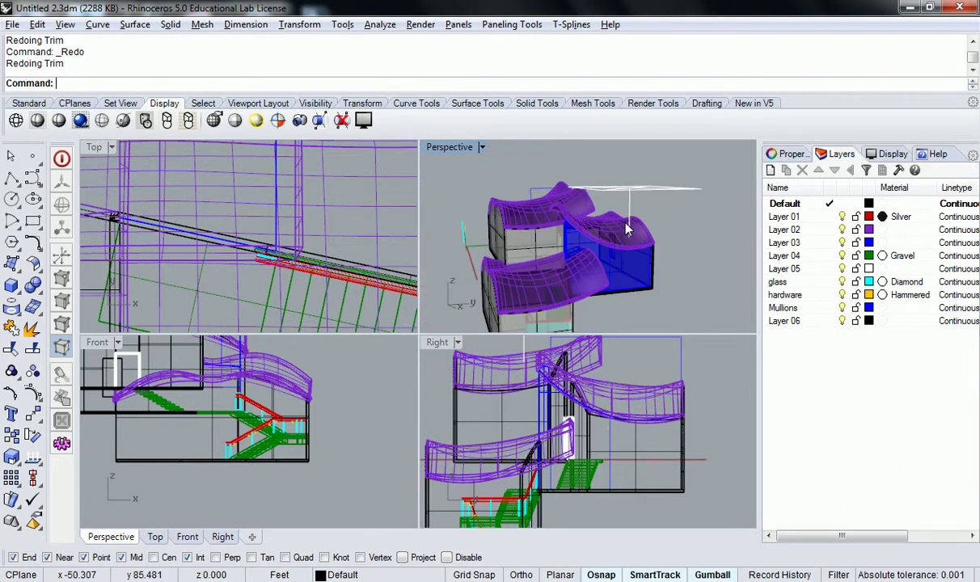
right_drag(634, 220, 638, 234)
key(ctrl+y)
key(ctrl+y)
key(ctrl+y)
key(ctrl+y)
key(ctrl+y)
key(ctrl+y)
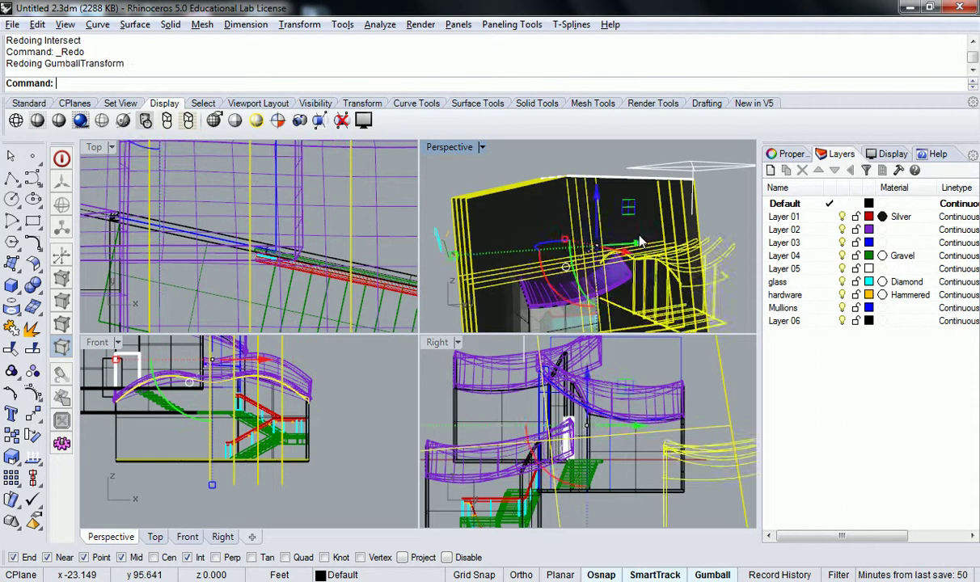
key(ctrl+y)
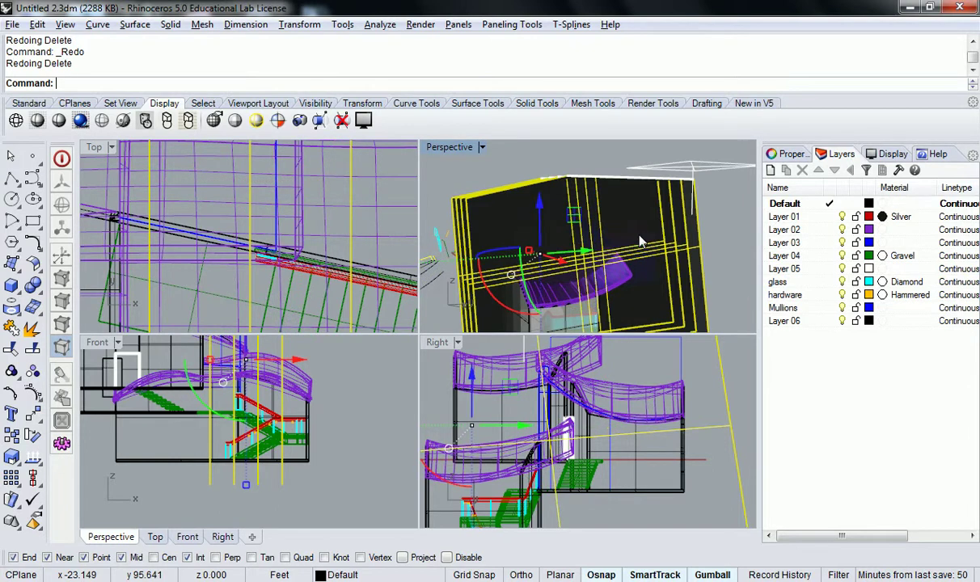
- Redo the creation and colouring of the beams layer and all remaining operations on the roof beams
key(ctrl+y)
key(ctrl+y)
key(ctrl+y)
key(ctrl+y)
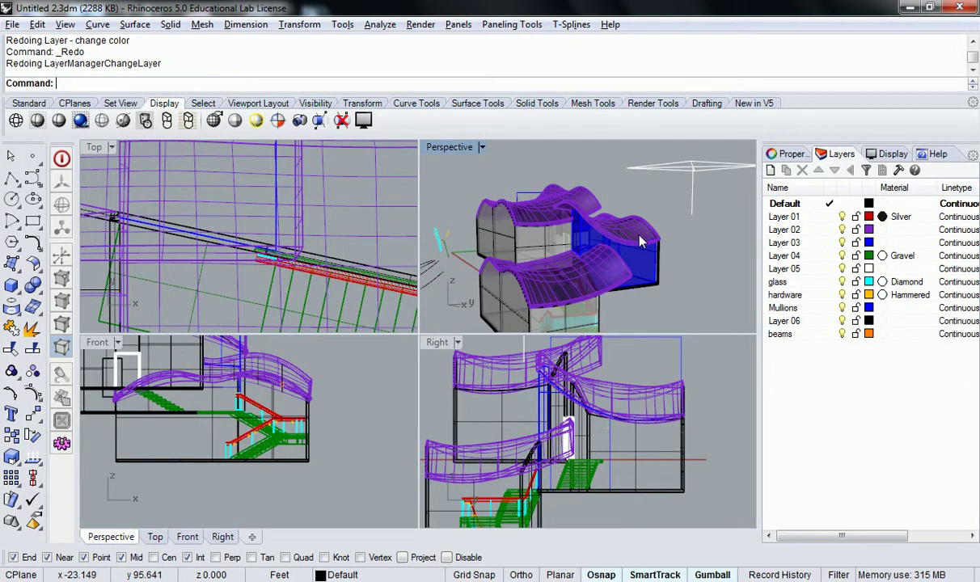
key(ctrl+y)
key(ctrl+y)
key(ctrl+y)
key(ctrl+y)
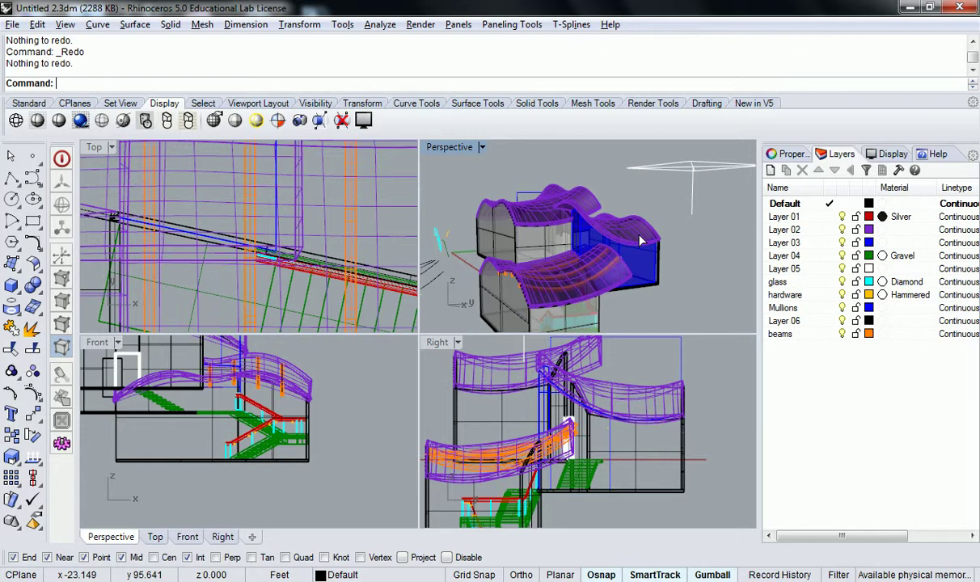
- Select the facade and angled-wall mullion surfaces and move them along the Y axis, clear of the house
right_drag(636, 236, 569, 245)
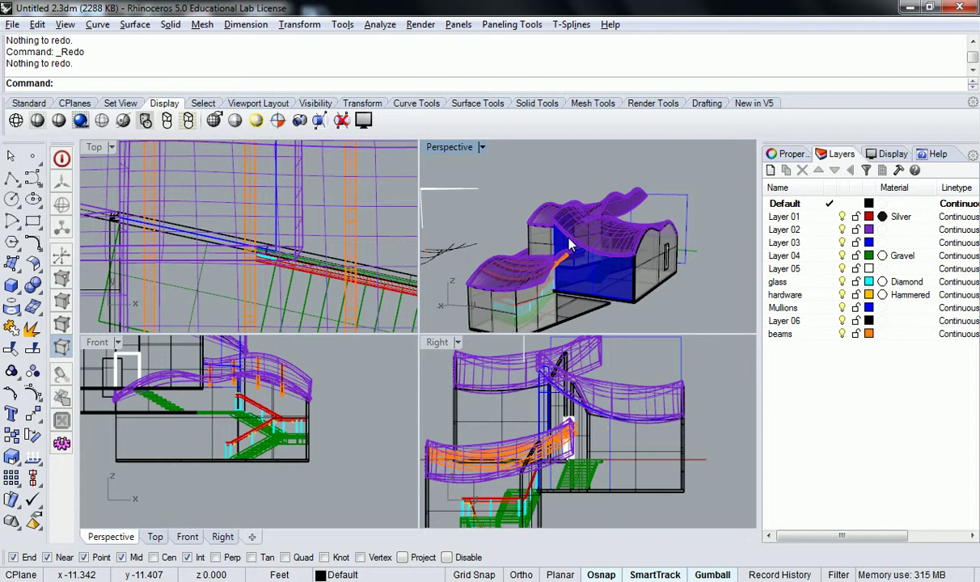
right_drag(569, 242, 651, 252)
scroll(630, 271, up, 5)
scroll(676, 267, down, 3)
click(677, 274)
shift+click(614, 223)
scroll(616, 224, down, 3)
scroll(646, 238, down, 6)
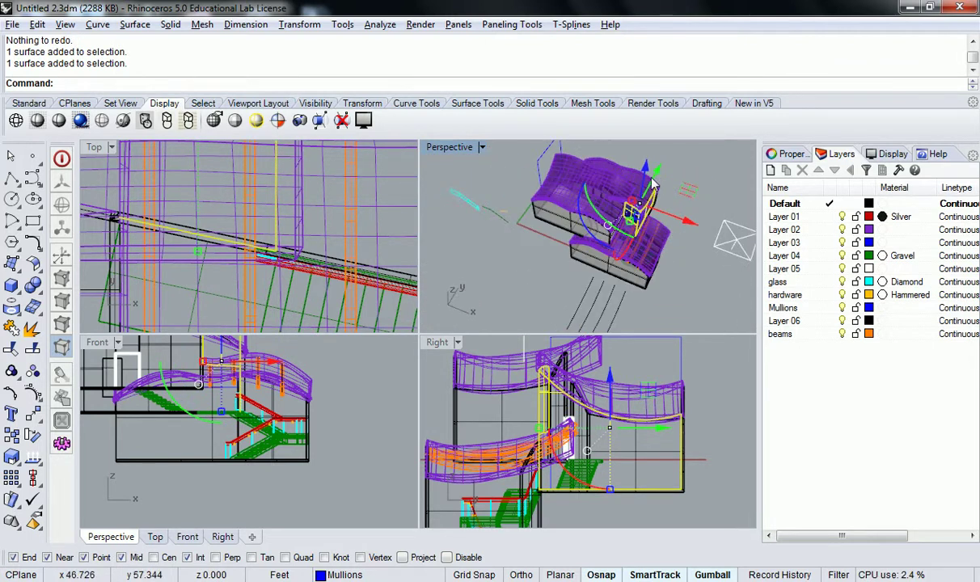
click(658, 170)
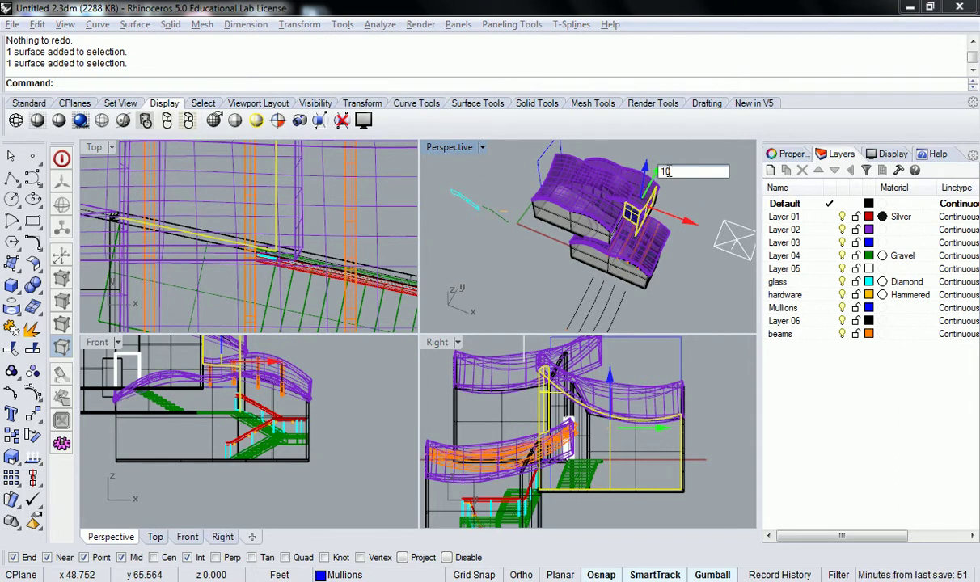
key(Return)
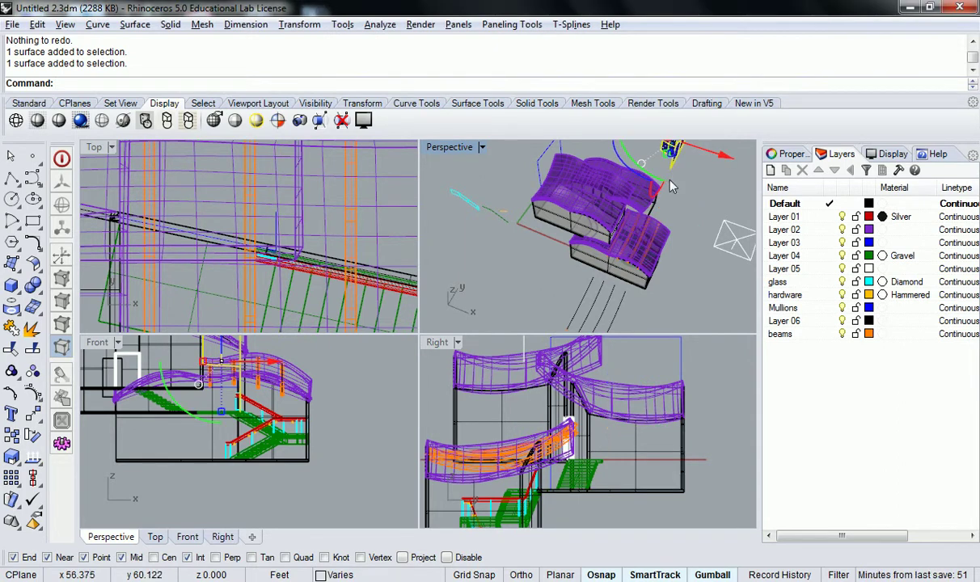
- Examine the two relocated mullion surfaces from several angles in an enlarged Perspective view
right_drag(667, 184, 576, 184)
double_click(445, 147)
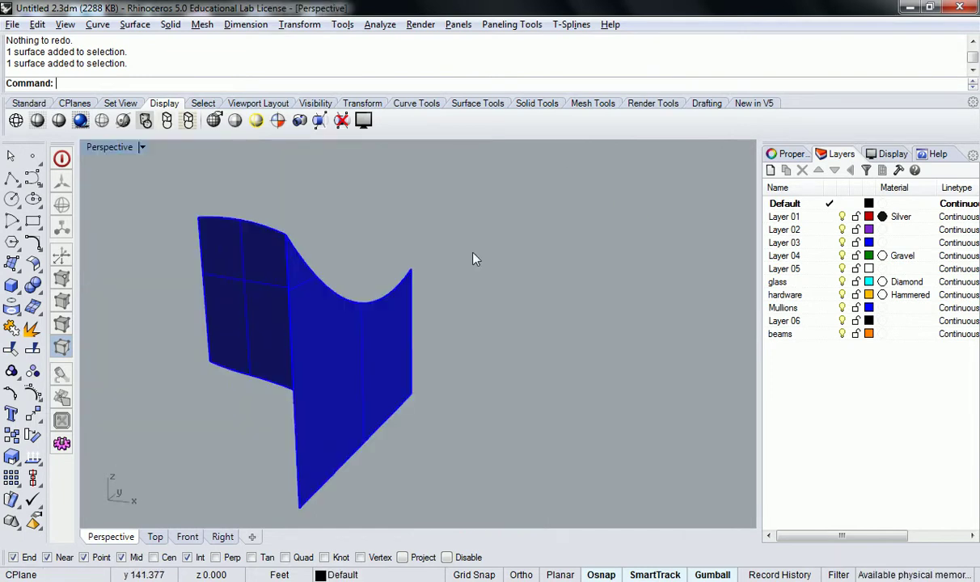
right_drag(475, 258, 253, 324)
right_drag(445, 302, 376, 315)
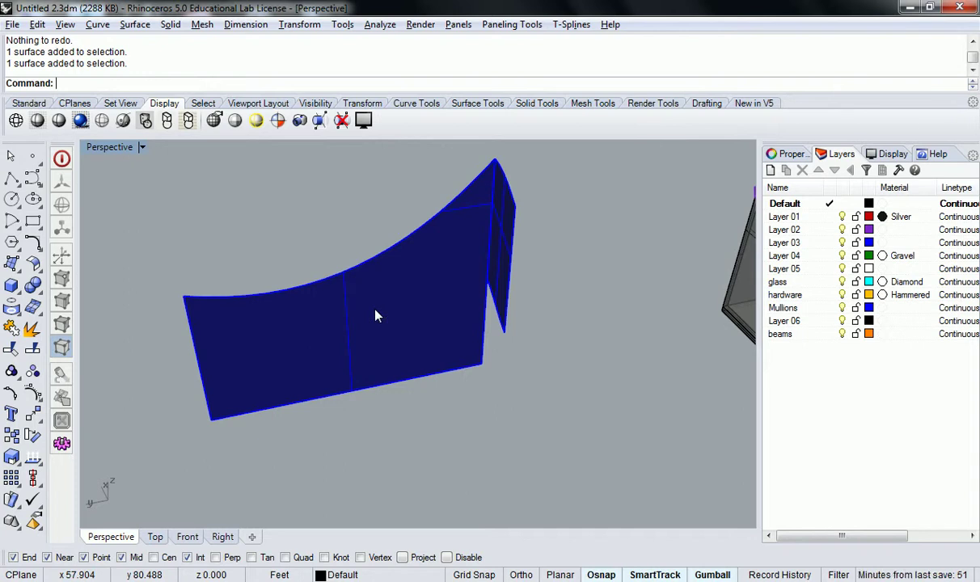
right_drag(273, 271, 540, 229)
right_drag(683, 245, 456, 247)
click(429, 242)
click(285, 275)
right_drag(295, 277, 333, 313)
scroll(457, 340, down, 5)
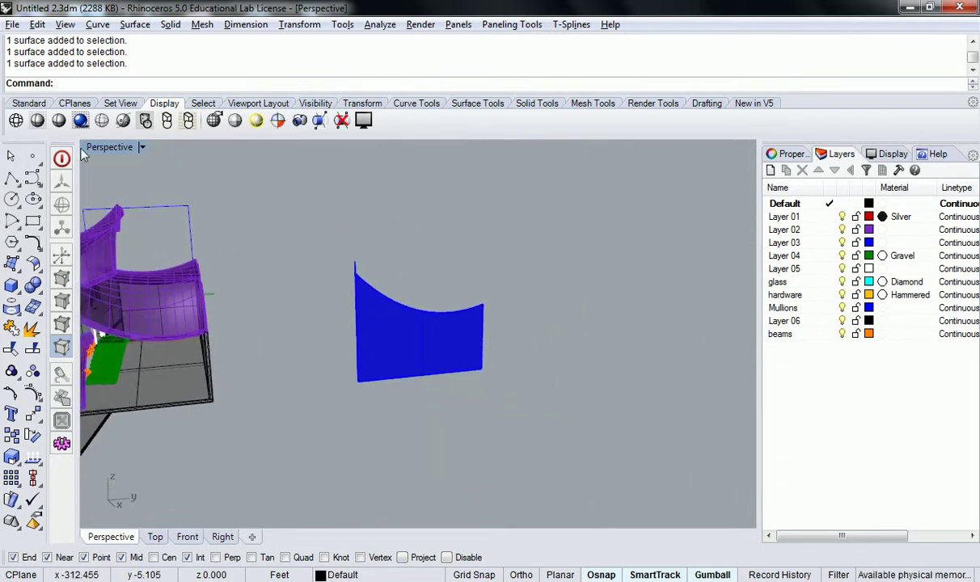
- Restore the four-viewport layout, frame the mullion surfaces in the Right view and make Layer 05 current
double_click(109, 146)
scroll(328, 364, down, 5)
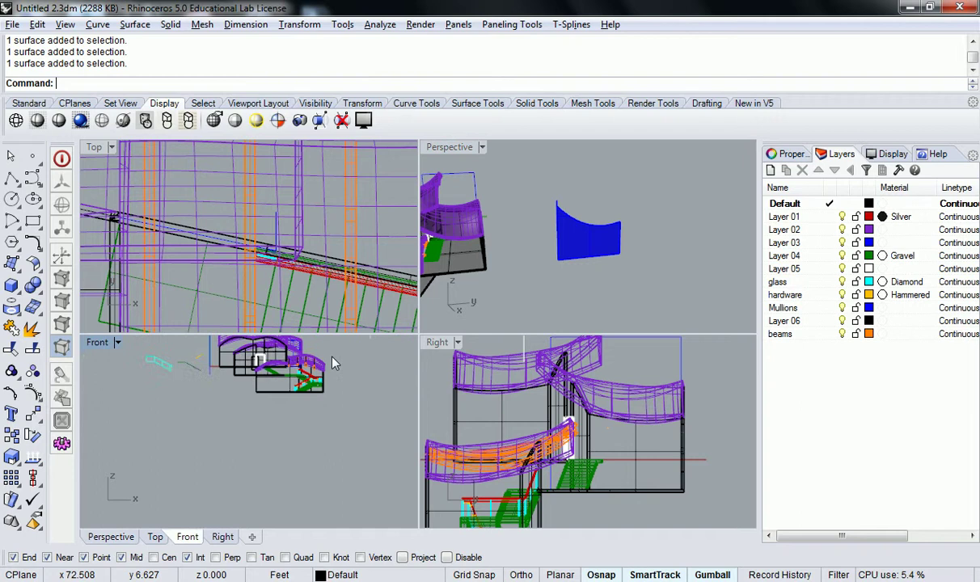
scroll(492, 409, down, 2)
scroll(492, 409, down, 2)
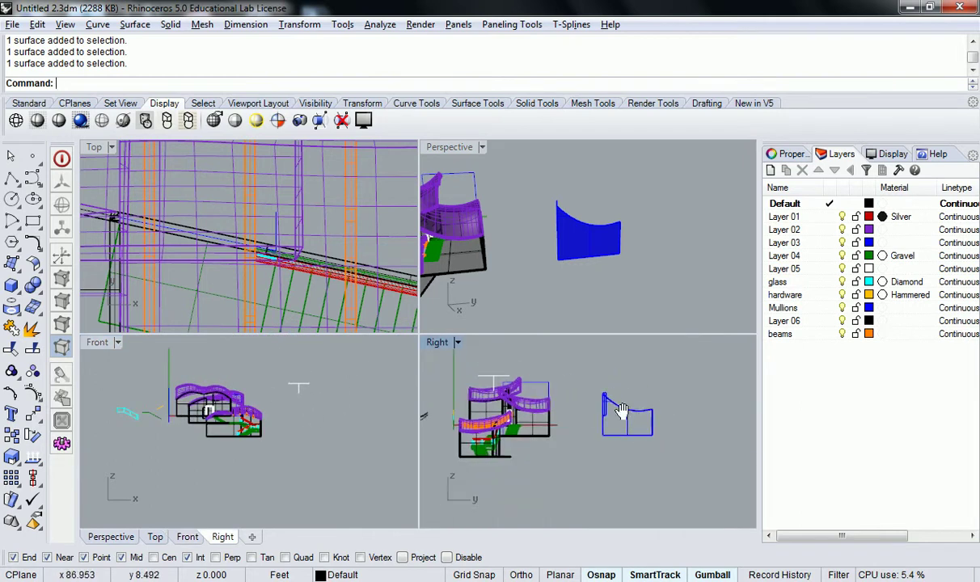
scroll(619, 409, up, 6)
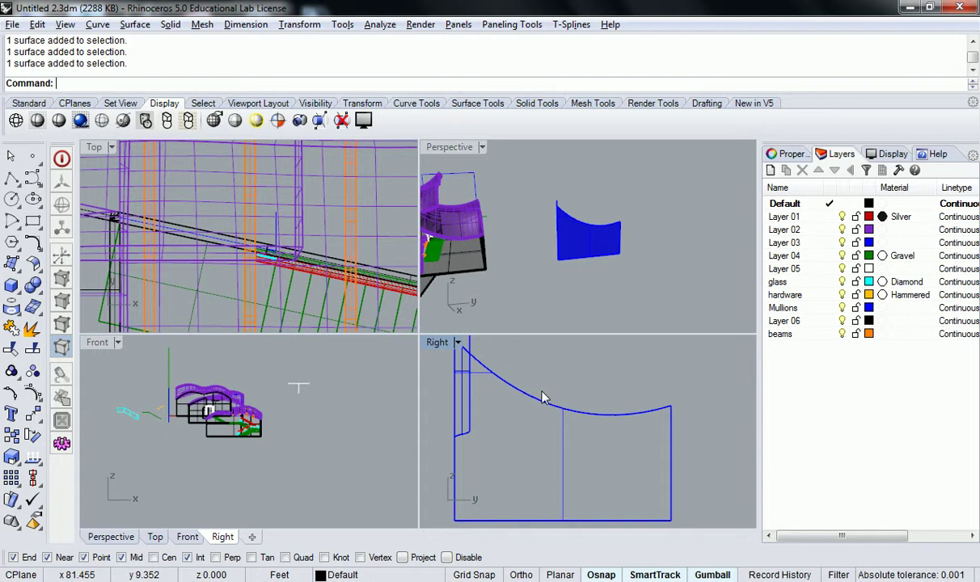
scroll(543, 398, down, 1)
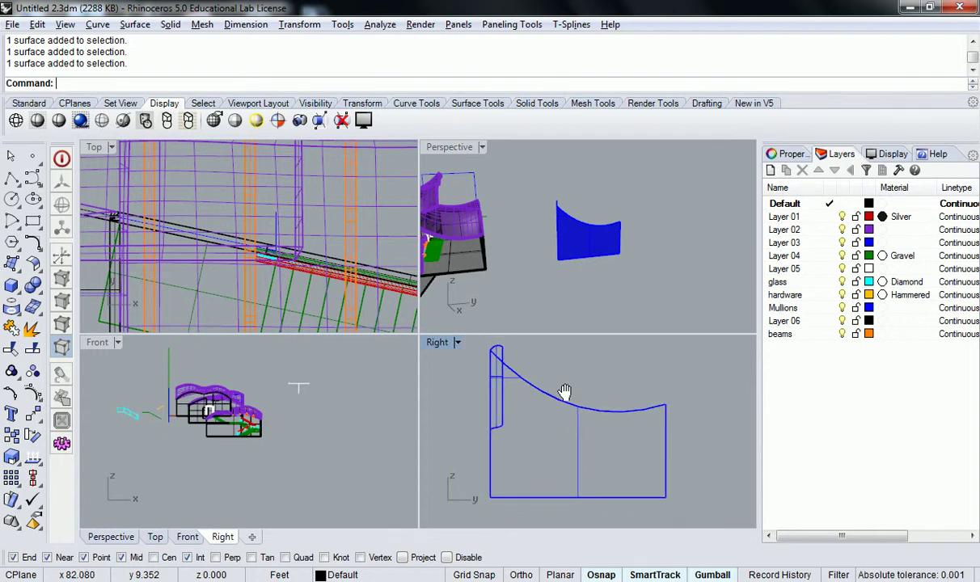
scroll(564, 395, down, 1)
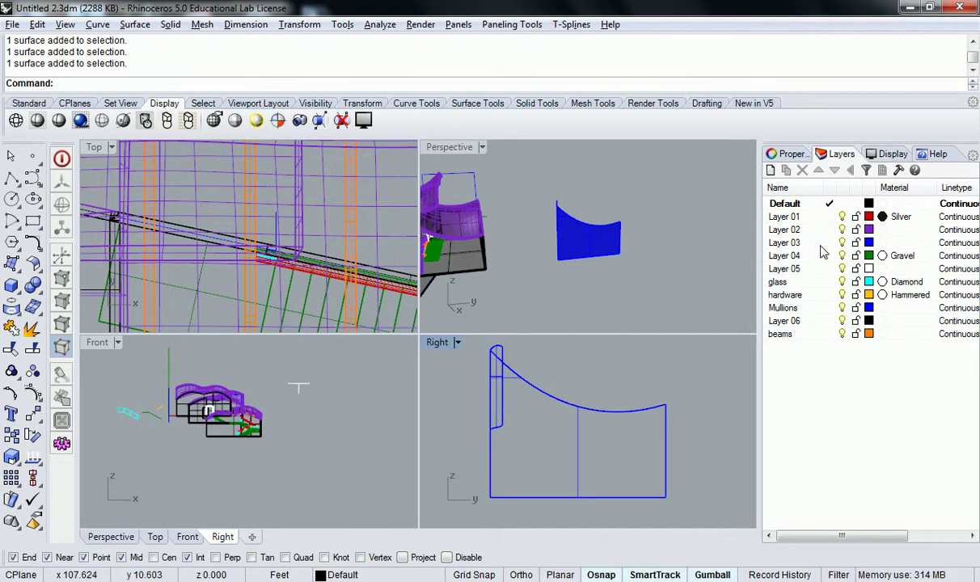
click(819, 271)
- Move the narrow mullion surface -5 feet along the Y axis, away from the large one, and deselect it
right_drag(564, 412, 590, 413)
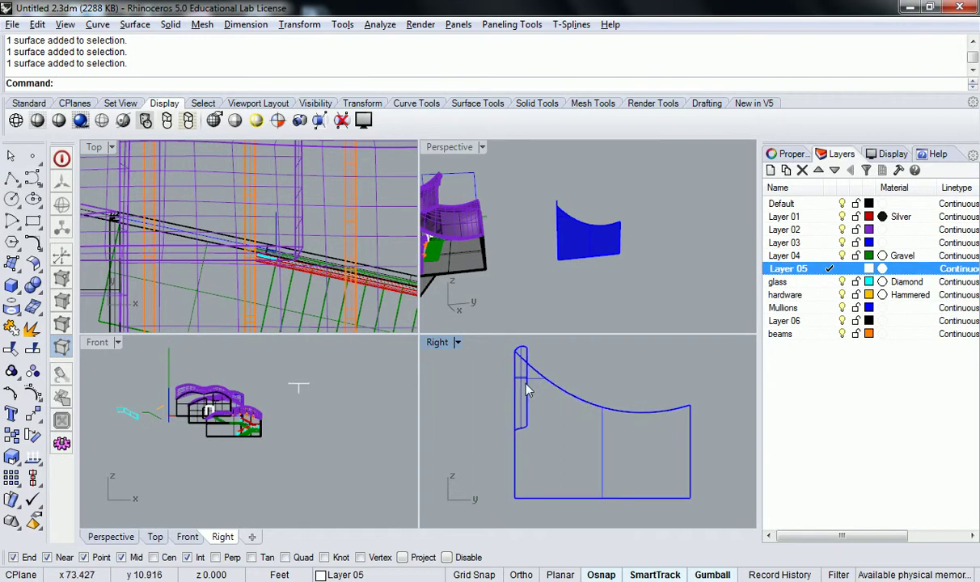
click(521, 392)
click(575, 389)
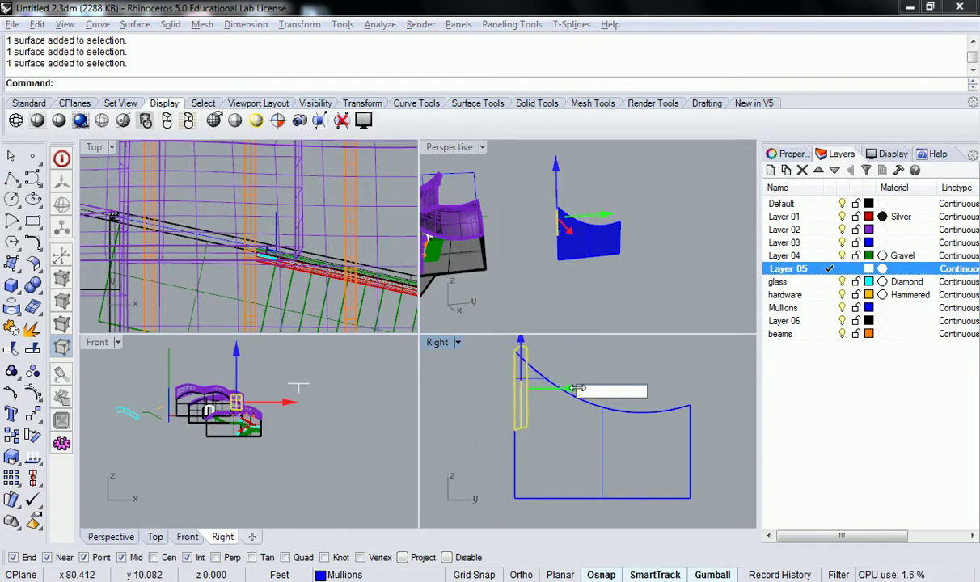
text(-5)
key(Return)
key(Escape)
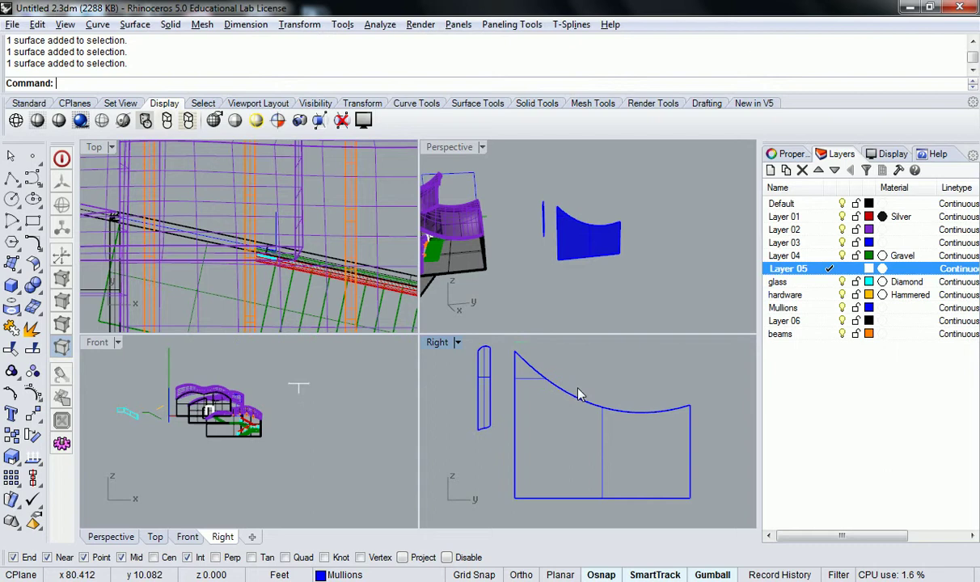
- Turn off the surface isocurve display for the large mullion surface
mouse_move(585, 392)
right_down()
mouse_move(559, 397)
mouse_move(580, 396)
right_up()
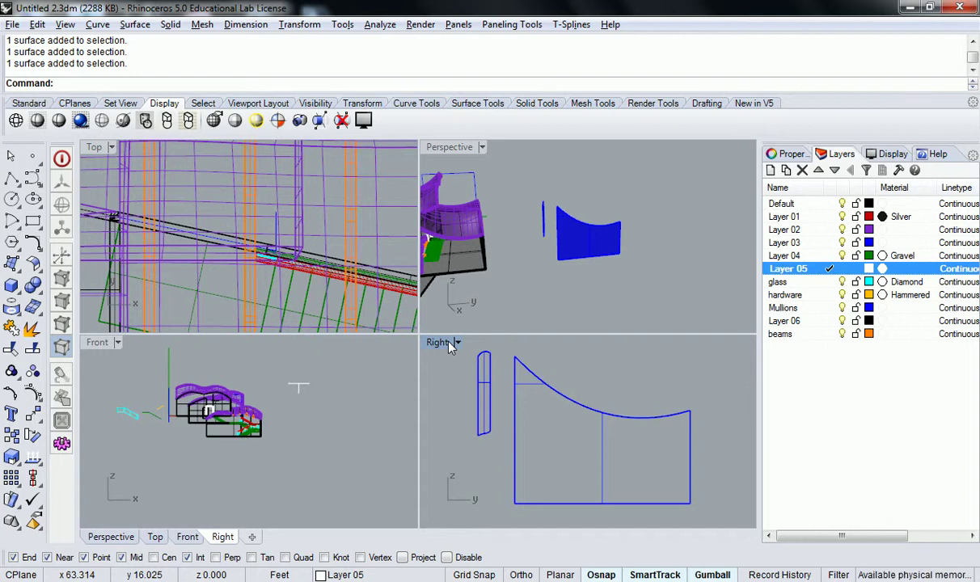
scroll(646, 396, down, 2)
scroll(343, 355, down, 2)
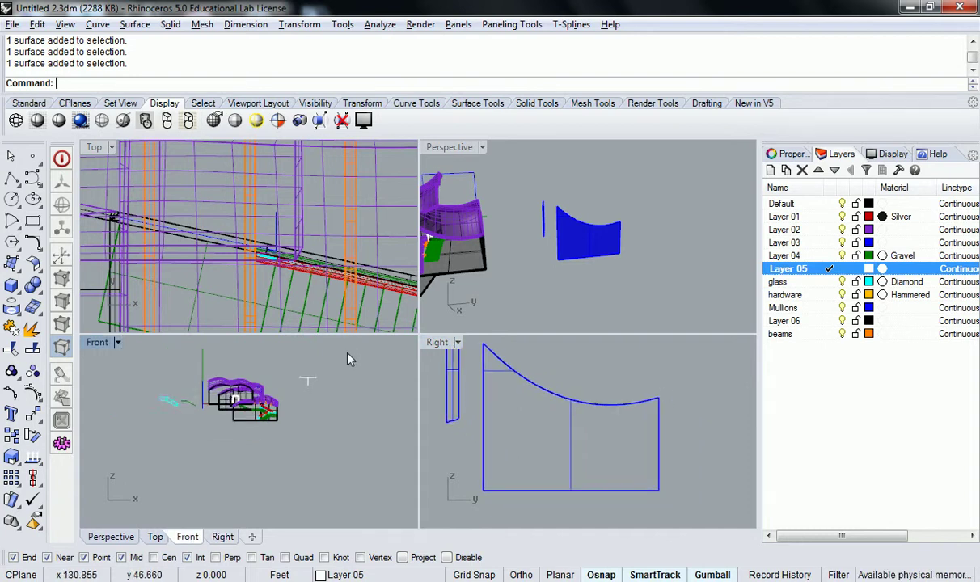
right_drag(558, 413, 563, 430)
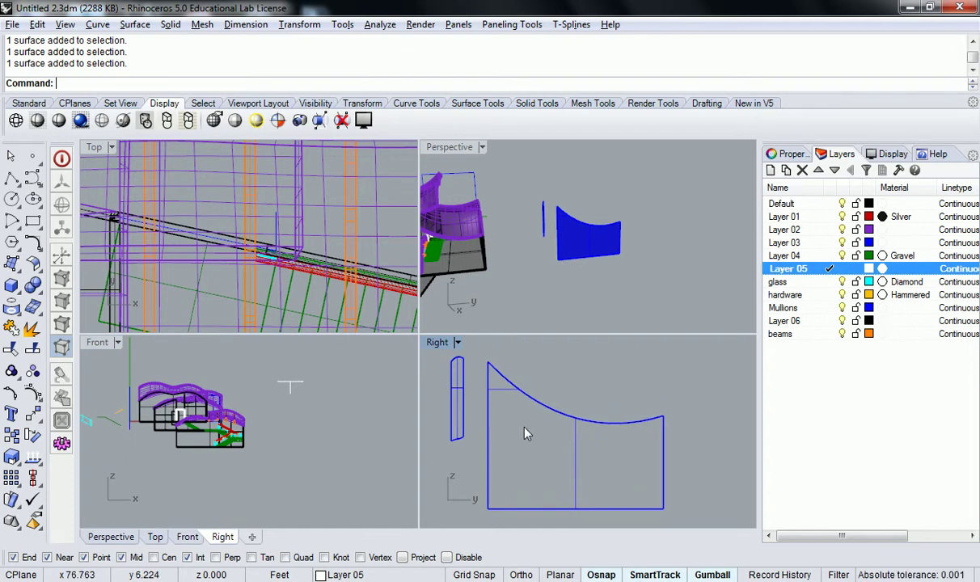
click(574, 429)
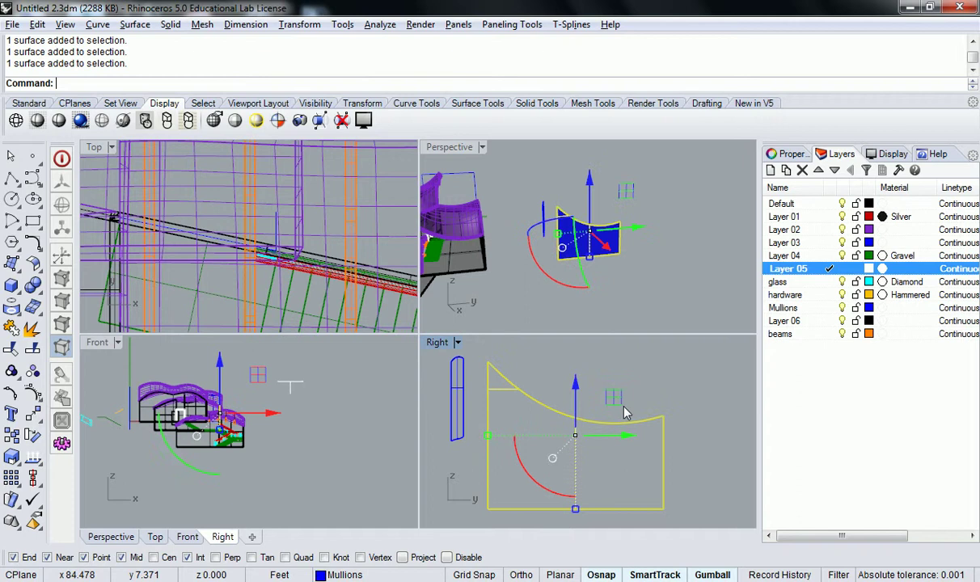
click(790, 154)
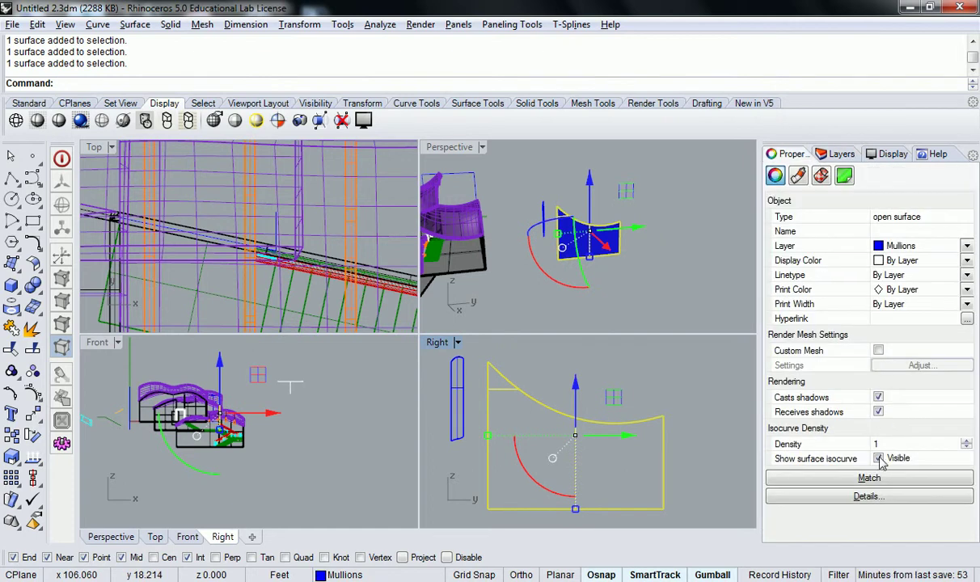
click(689, 425)
click(635, 423)
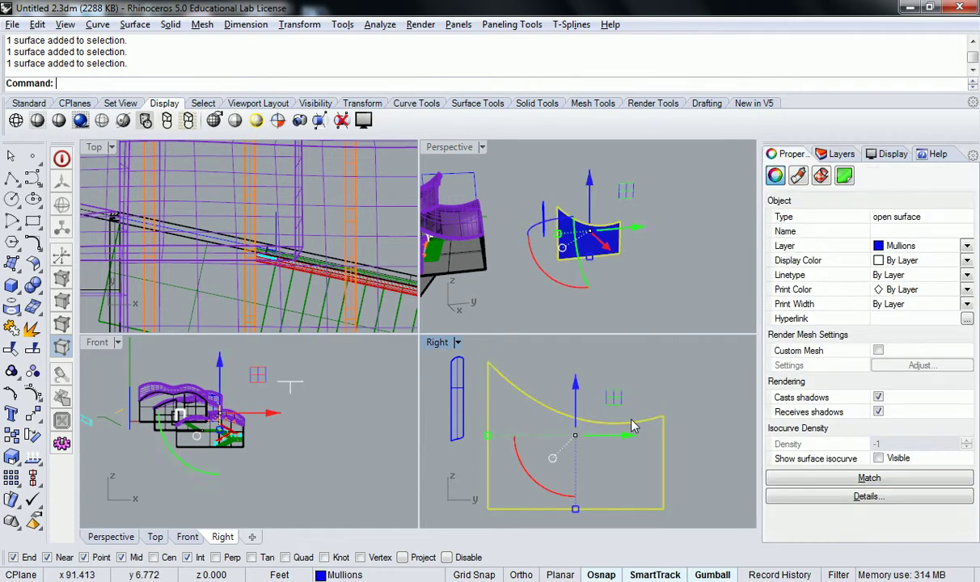
- Extract the wireframe of the large mullion surface onto Layer 05 and check its curved top and side edge curves
text(ExtractWireframe)
key(Return)
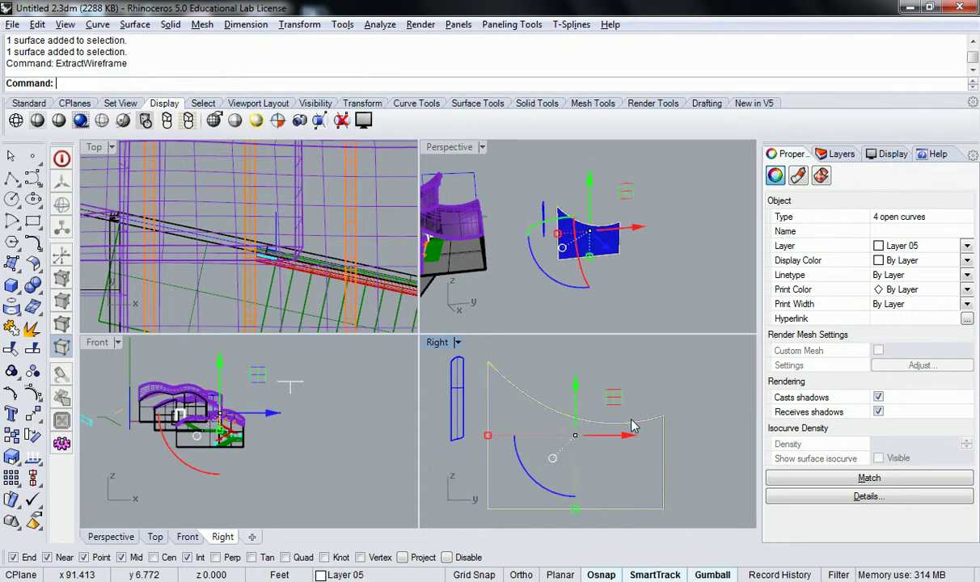
mouse_move(647, 399)
right_down()
mouse_move(657, 374)
mouse_move(656, 392)
right_up()
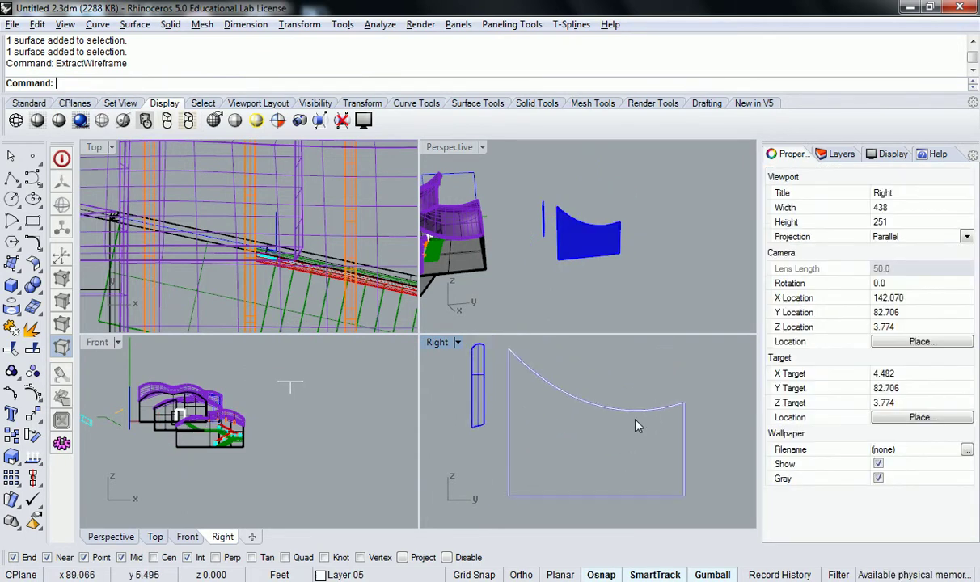
click(645, 418)
click(694, 451)
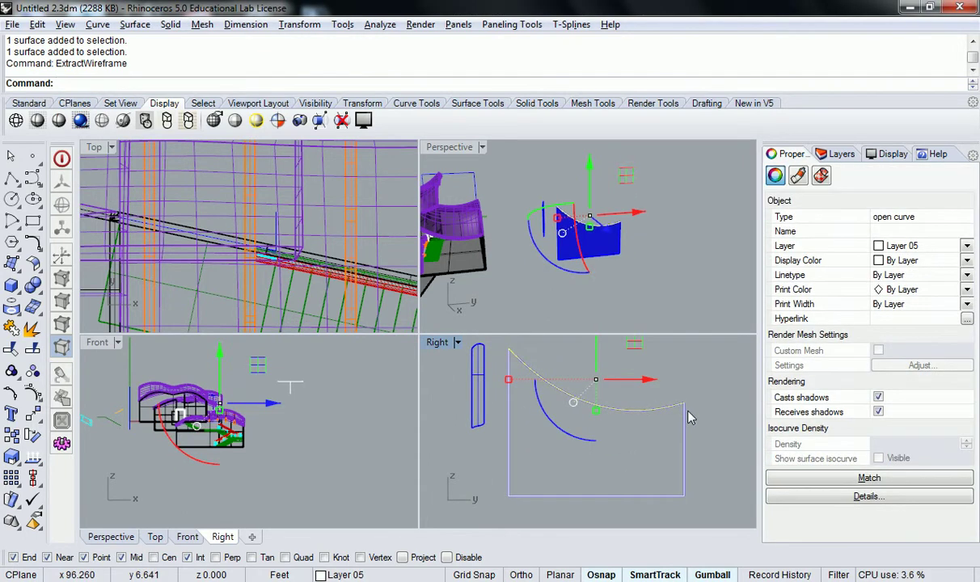
key(Escape)
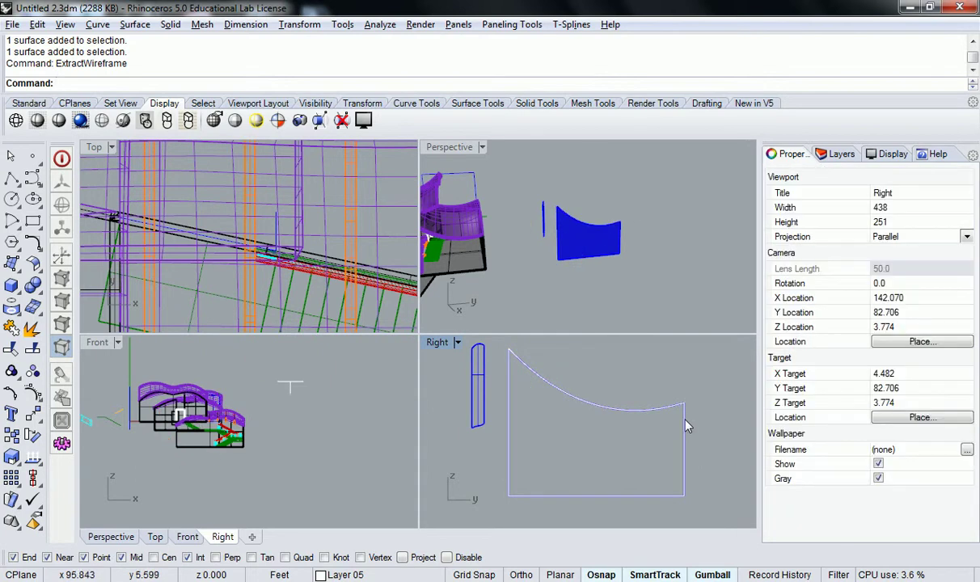
click(685, 429)
click(655, 441)
right_drag(656, 449, 649, 416)
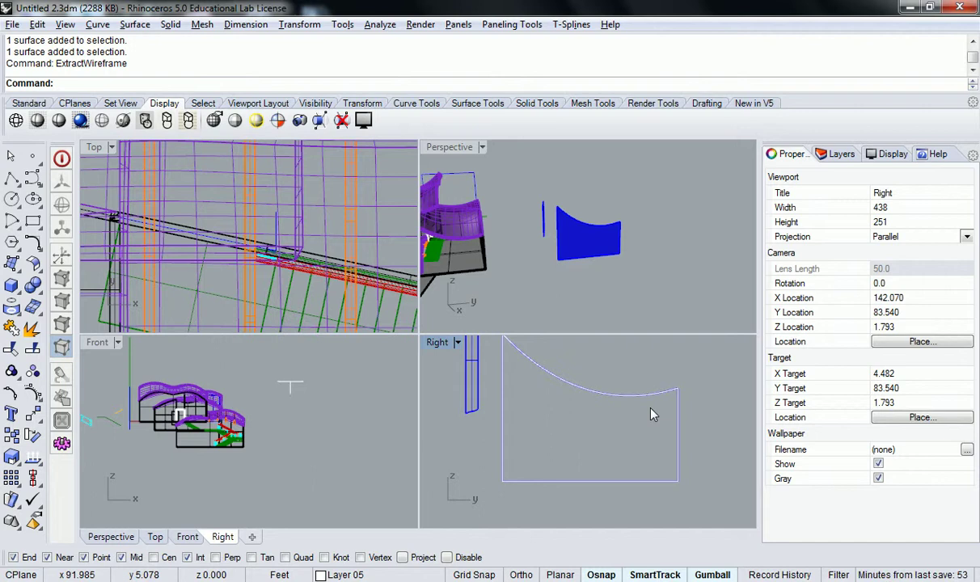
- Select the four extracted edge curves of the large mullion surface and join them into one closed curve
scroll(651, 409, down, 2)
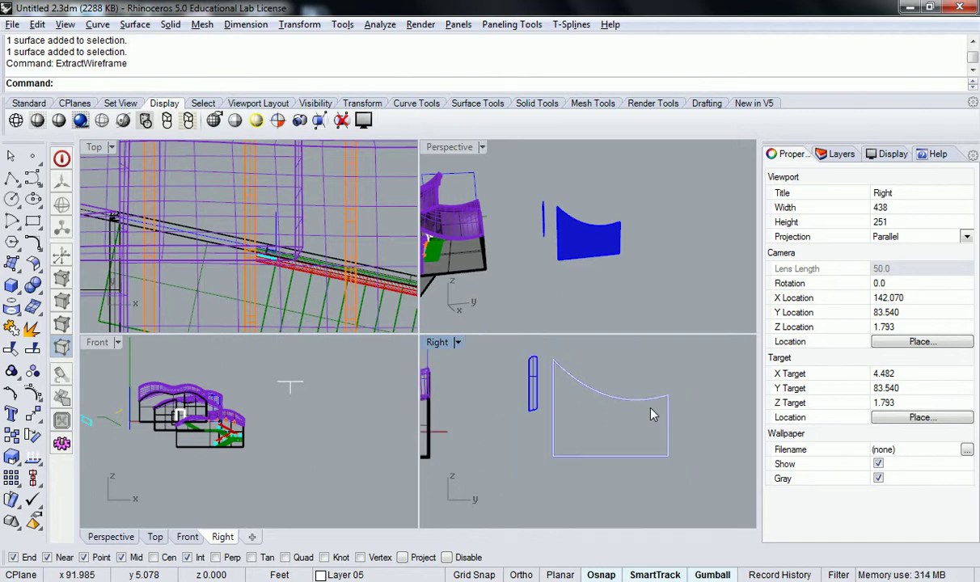
click(522, 373)
click(584, 407)
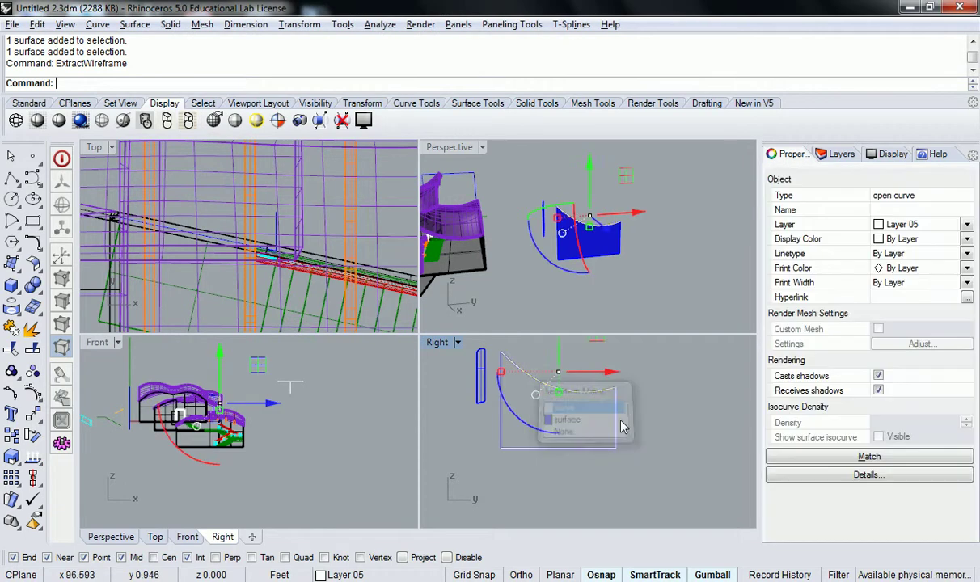
shift+click(616, 429)
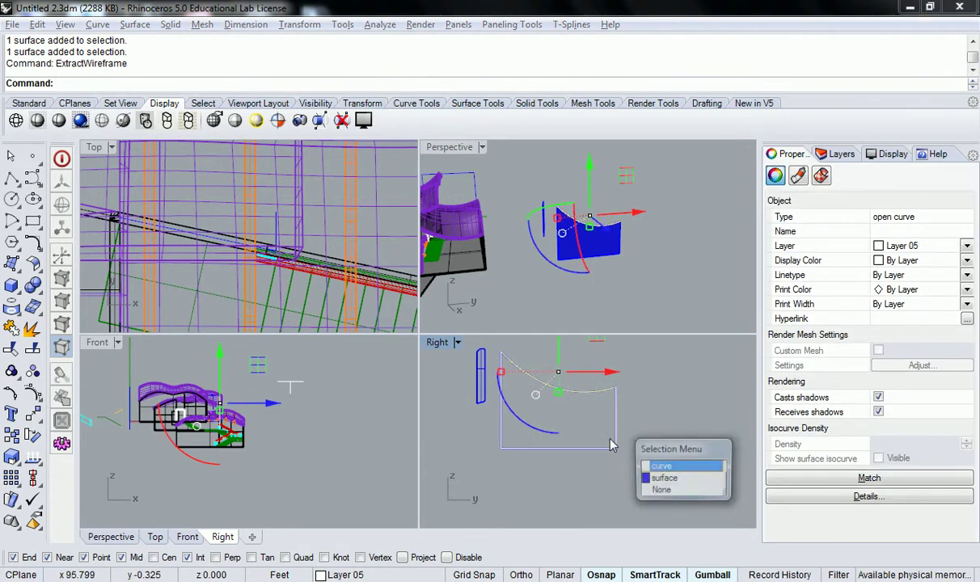
click(599, 461)
shift+click(586, 455)
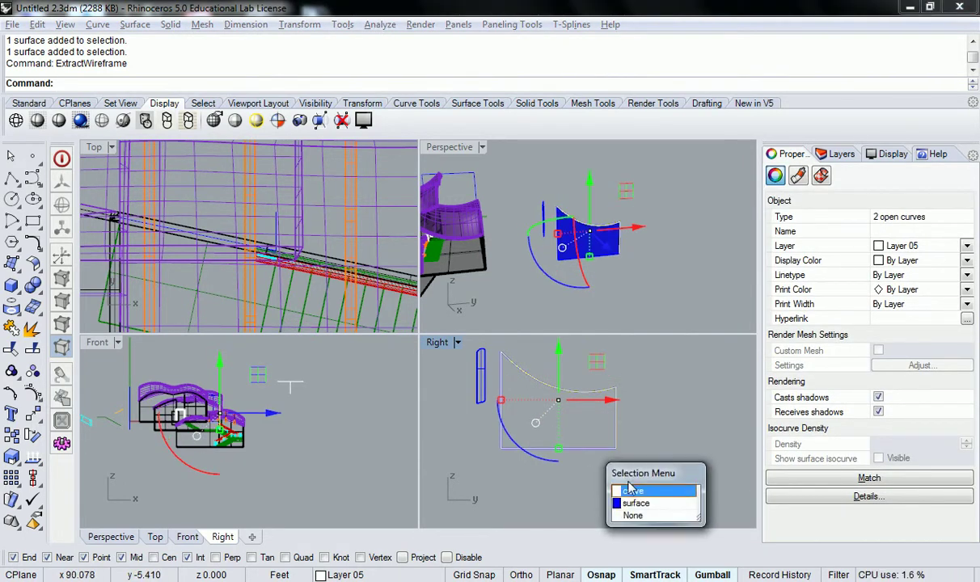
click(637, 488)
shift+click(505, 414)
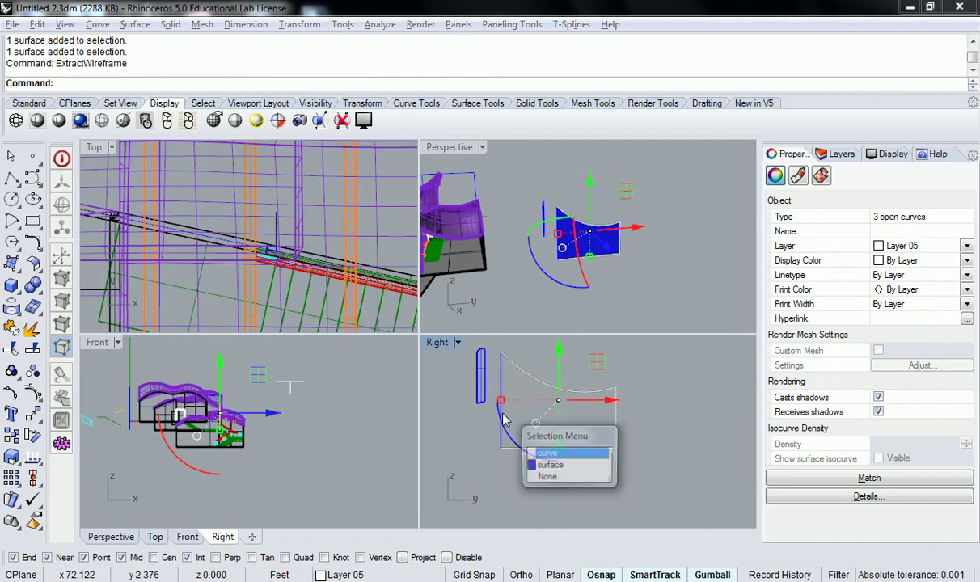
click(540, 449)
text(join)
key(Return)
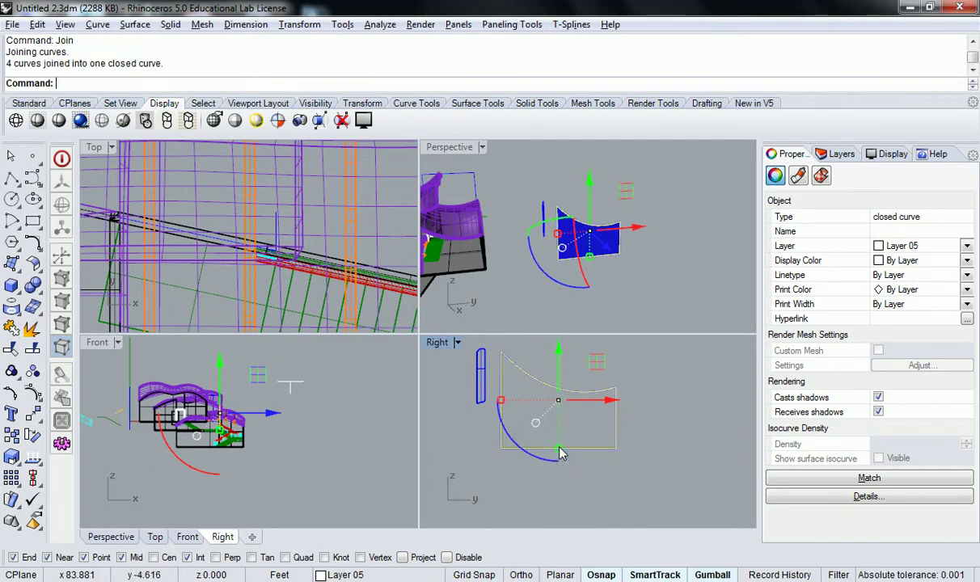
- Try offsetting the joined outline curve 2 inches inward, inspect the spacing, and undo the offset
text(Off)
key(Return)
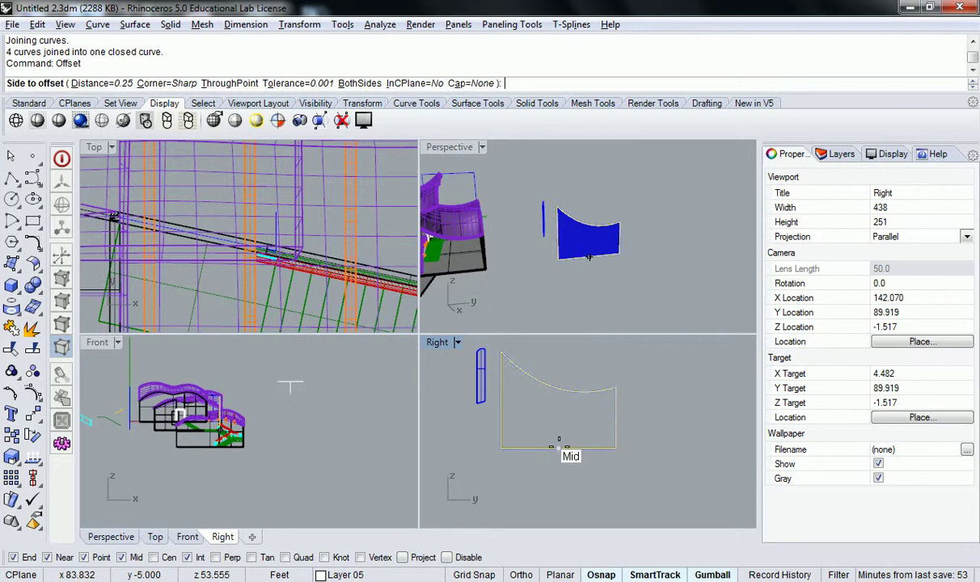
text(2")
key(Return)
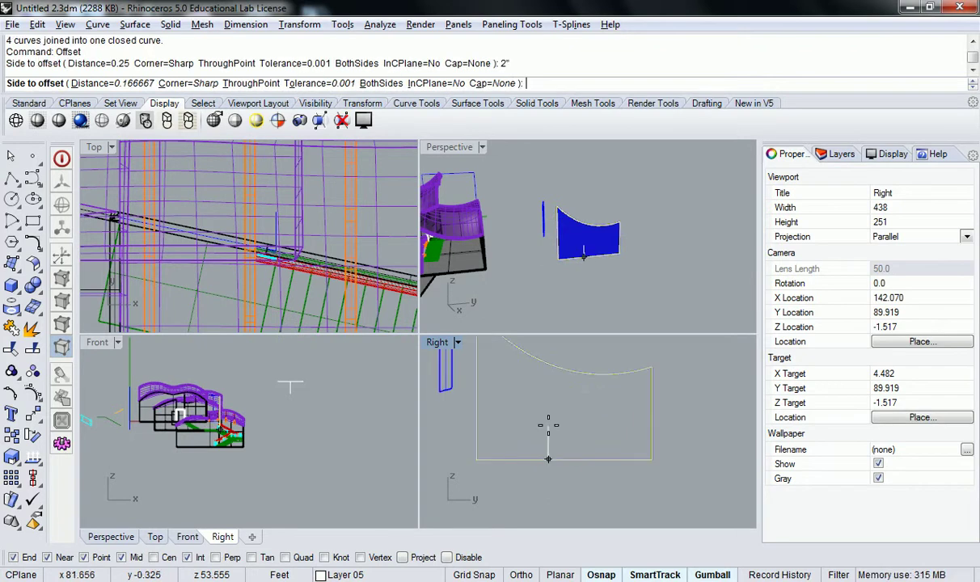
click(556, 465)
click(555, 418)
scroll(591, 387, up, 6)
scroll(663, 384, up, 5)
right_drag(664, 385, 578, 434)
scroll(618, 396, down, 5)
right_drag(551, 386, 637, 413)
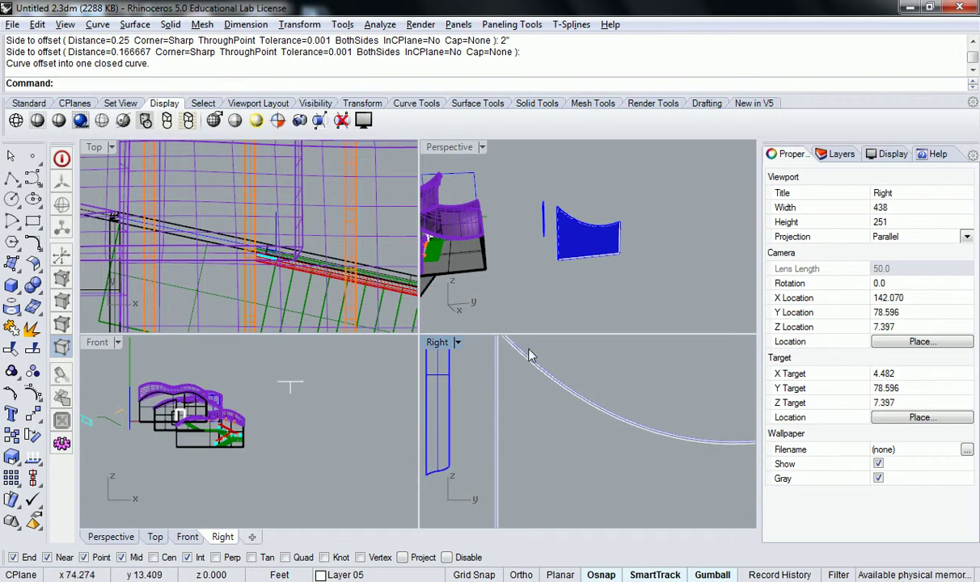
scroll(558, 384, down, 4)
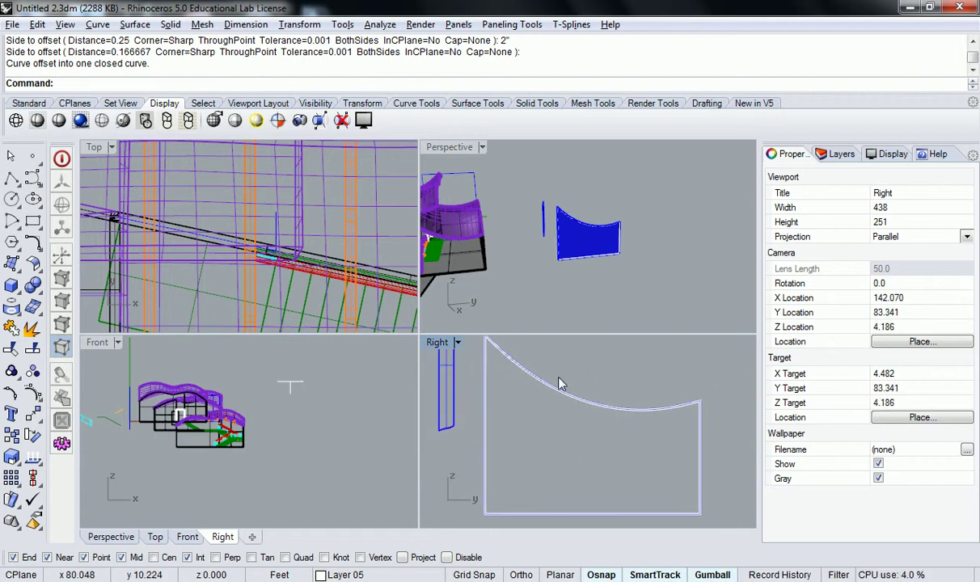
scroll(567, 406, down, 2)
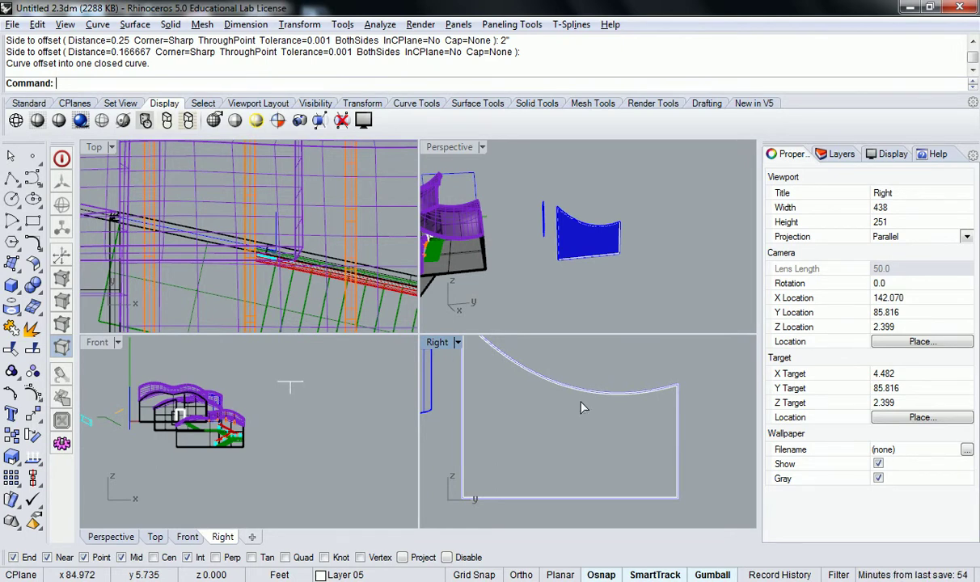
key(ctrl+z)
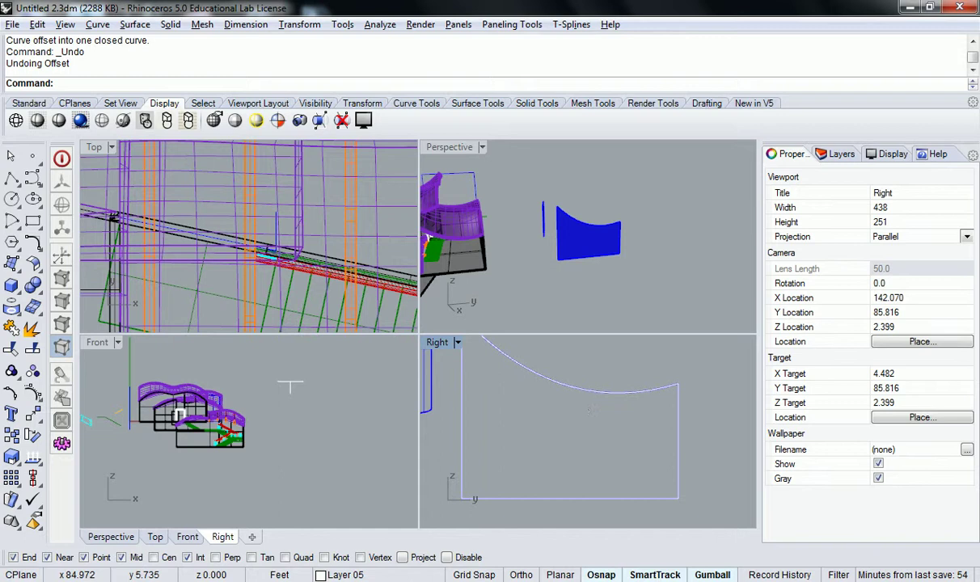
- Offset the joined outline curve of the large mullion surface 3 inches inward
text(offset)
key(Return)
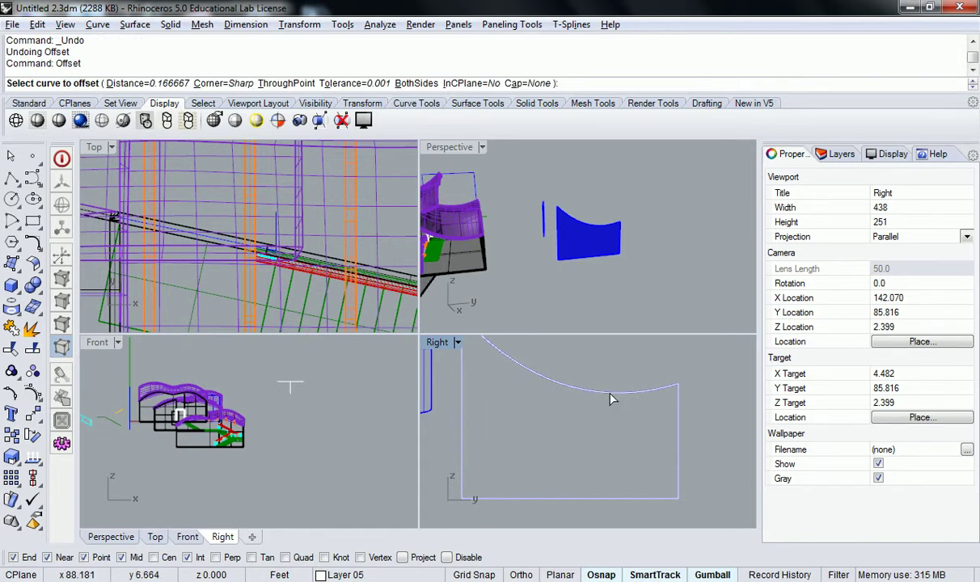
click(612, 393)
click(621, 404)
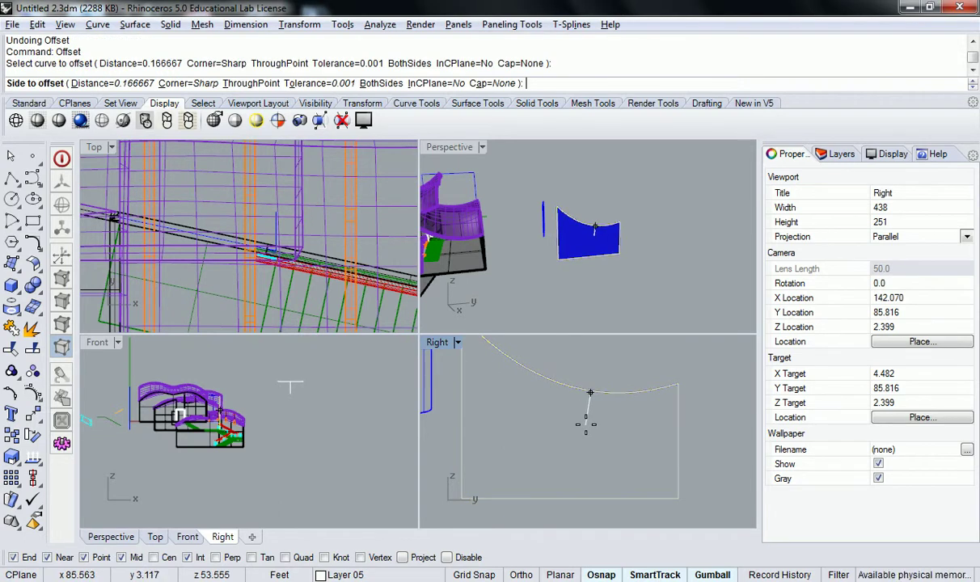
text(3")
key(Return)
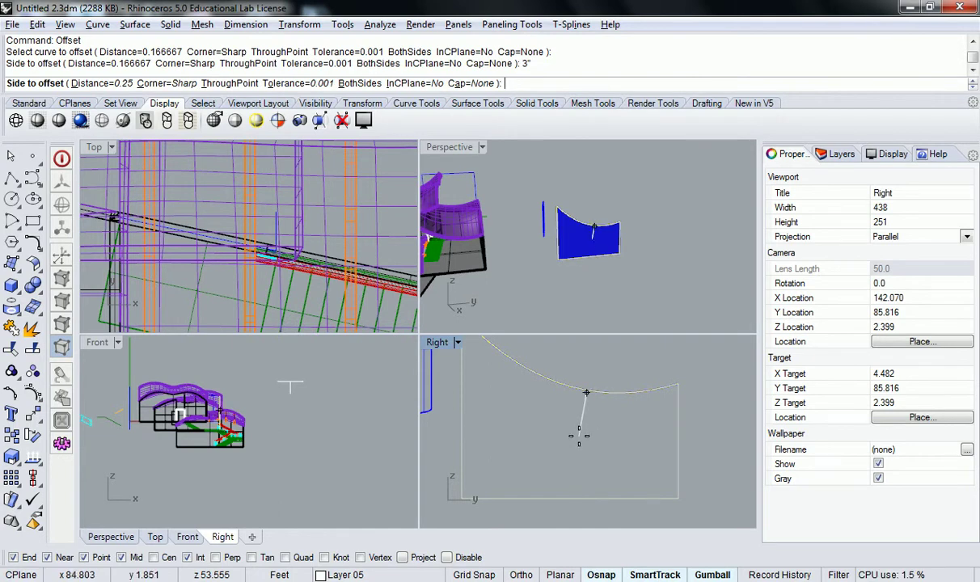
click(579, 432)
scroll(670, 391, up, 12)
scroll(681, 391, down, 14)
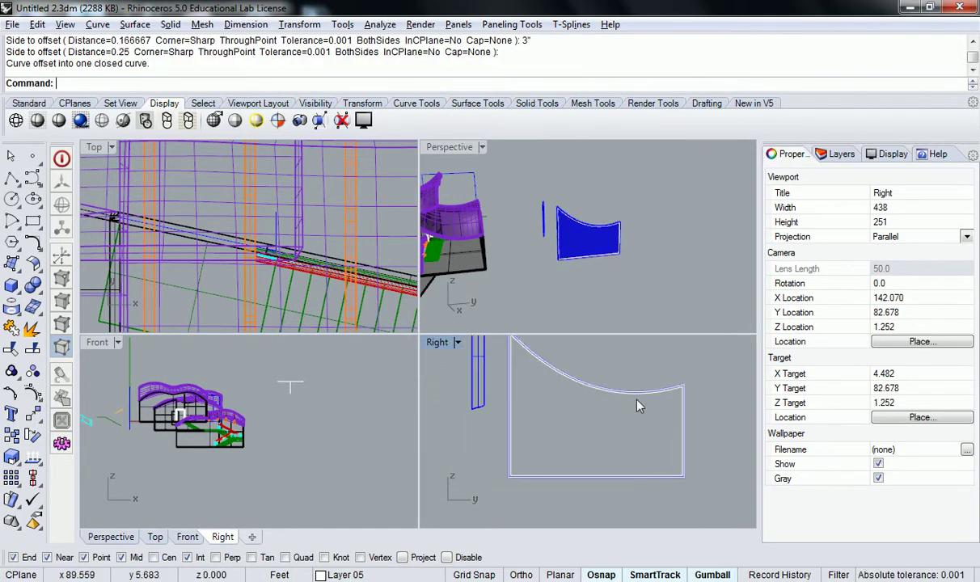
right_drag(590, 404, 571, 425)
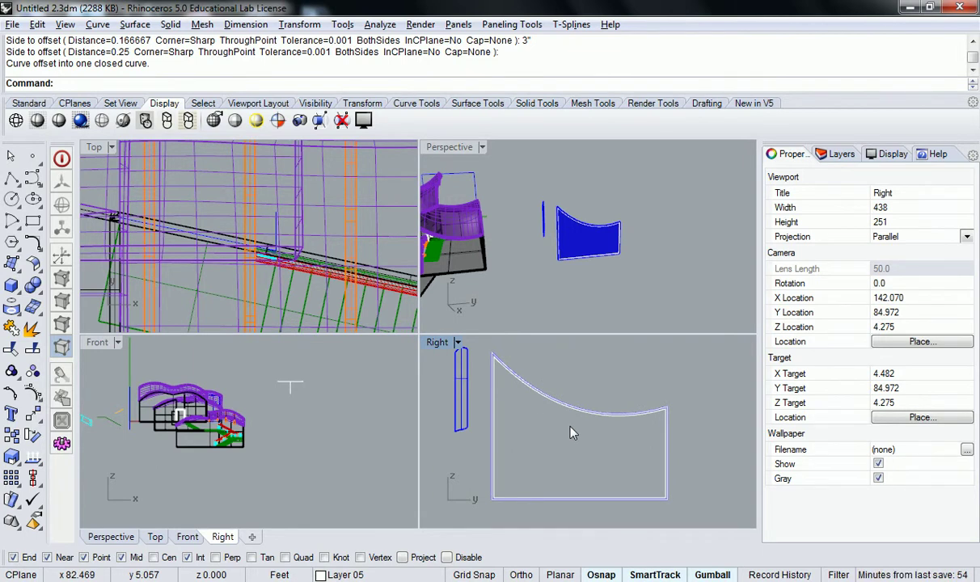
- Measure the inside width of the frame along the bottom edge of the inner outline
text(Distance)
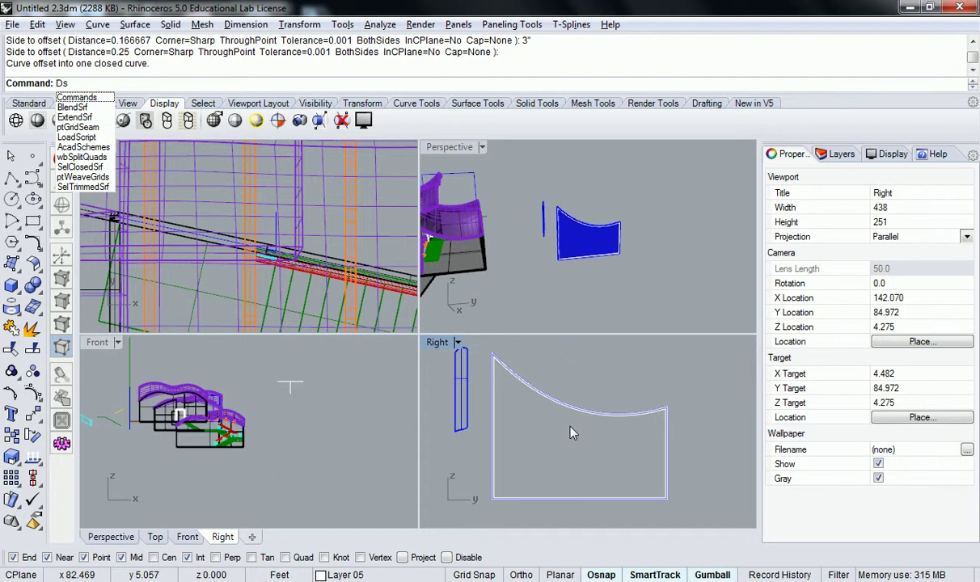
key(Return)
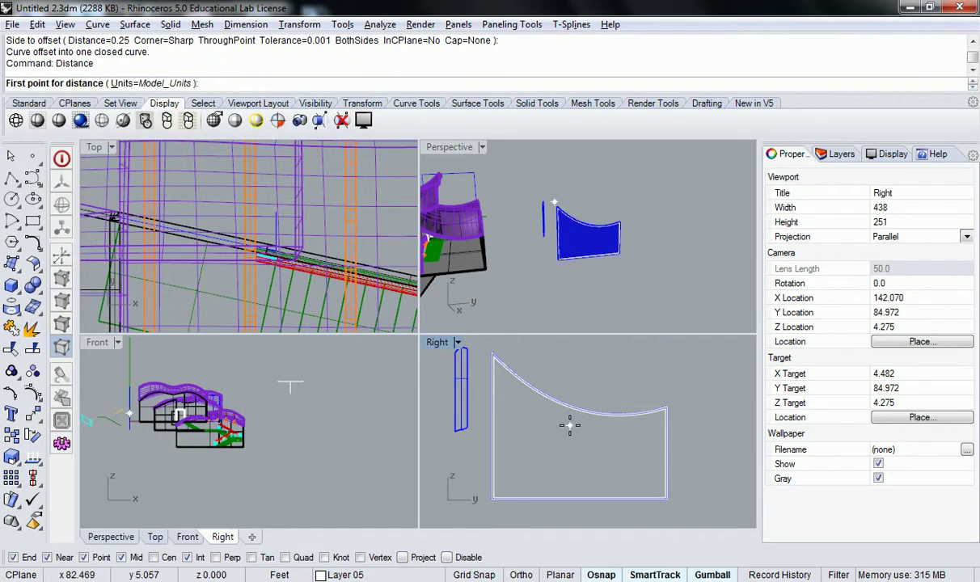
click(499, 493)
click(658, 485)
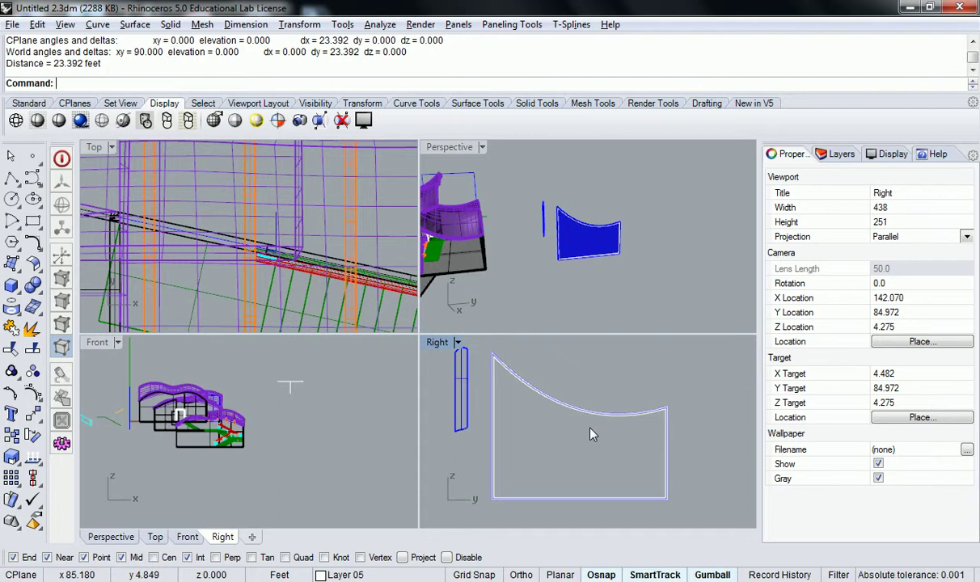
- Draw a vertical line about 23.5 feet long from the inner outline's lower-left corner up past the curved top
text(Line)
key(Return)
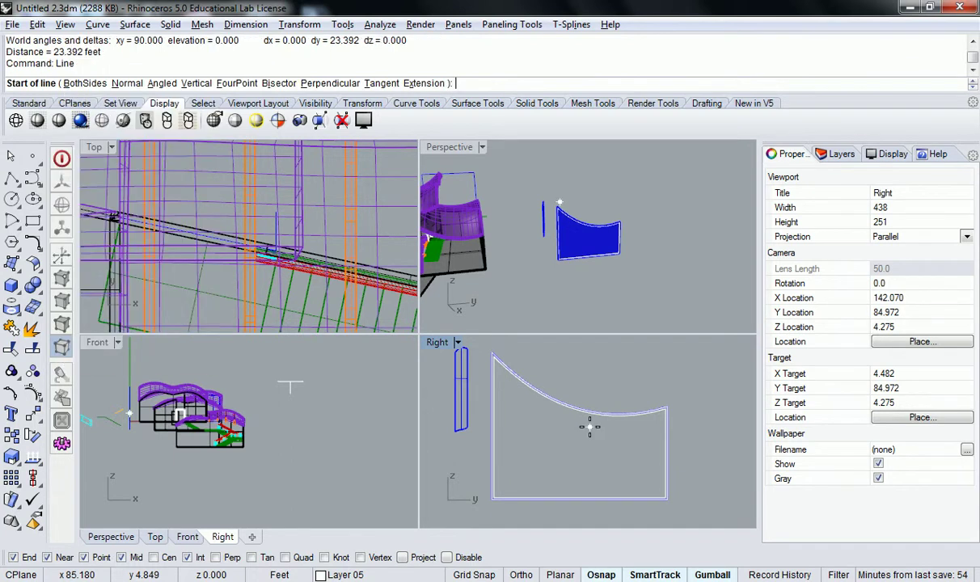
scroll(497, 487, up, 2)
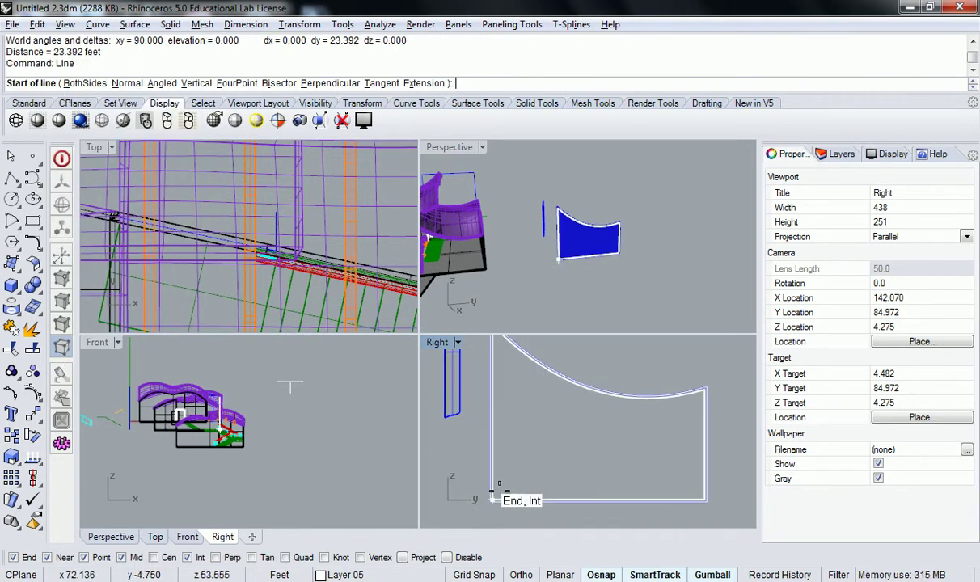
click(496, 488)
right_drag(514, 405, 514, 480)
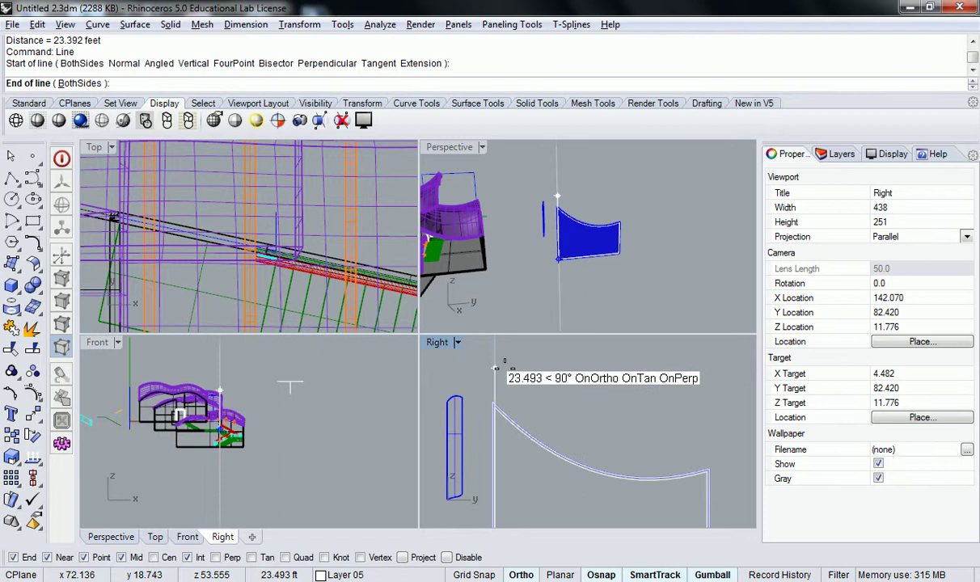
click(441, 372)
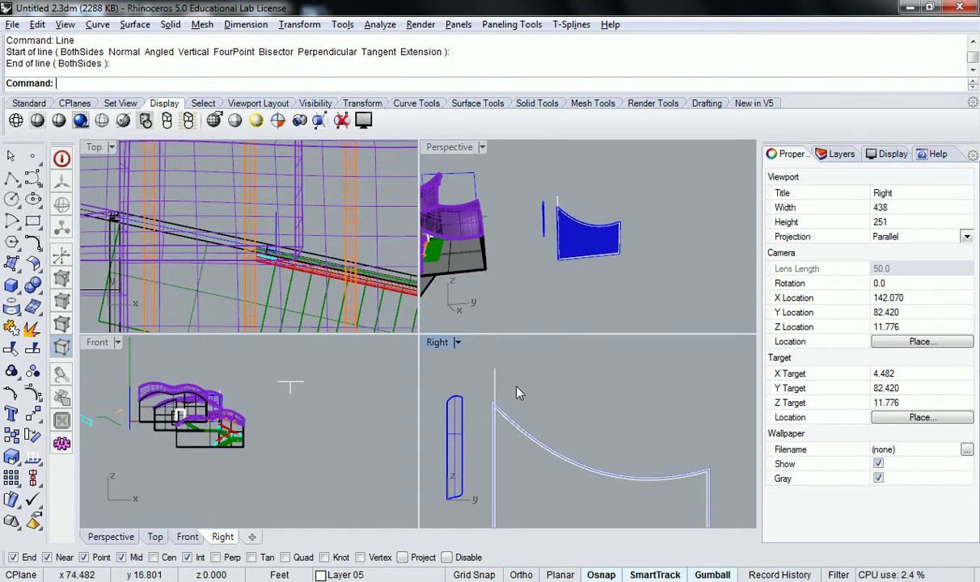
- Move the vertical line 6 feet horizontally into the frame
right_drag(487, 379, 470, 351)
click(476, 360)
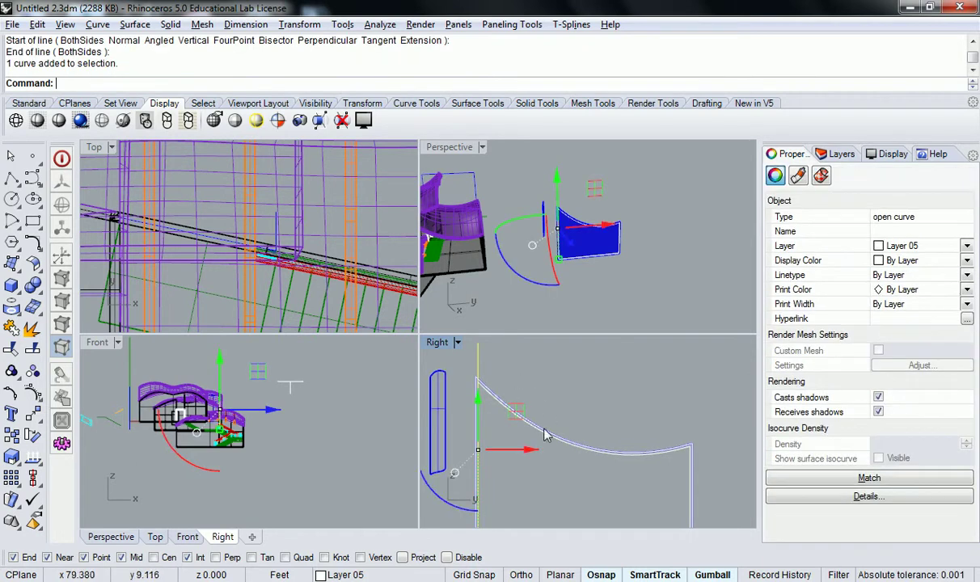
click(529, 449)
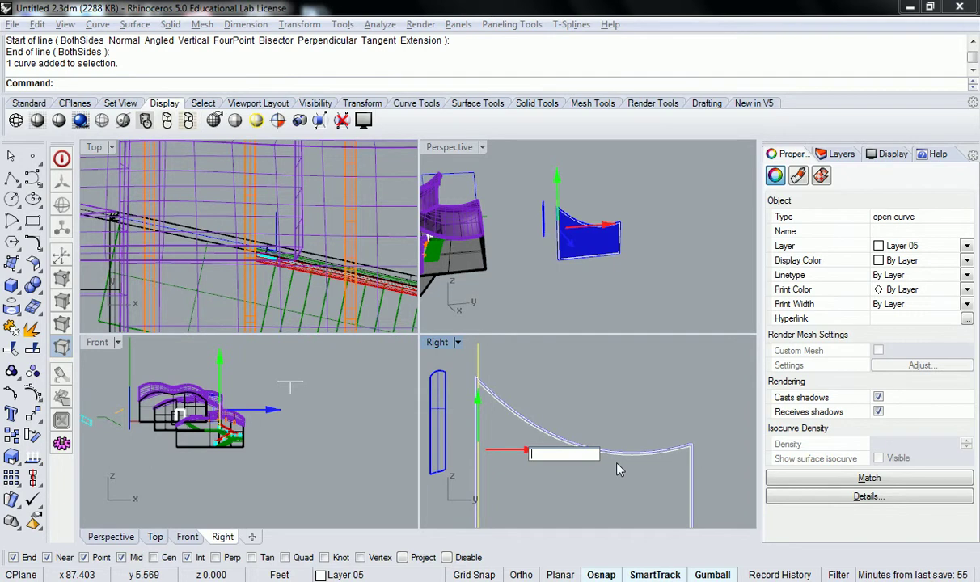
text(6)
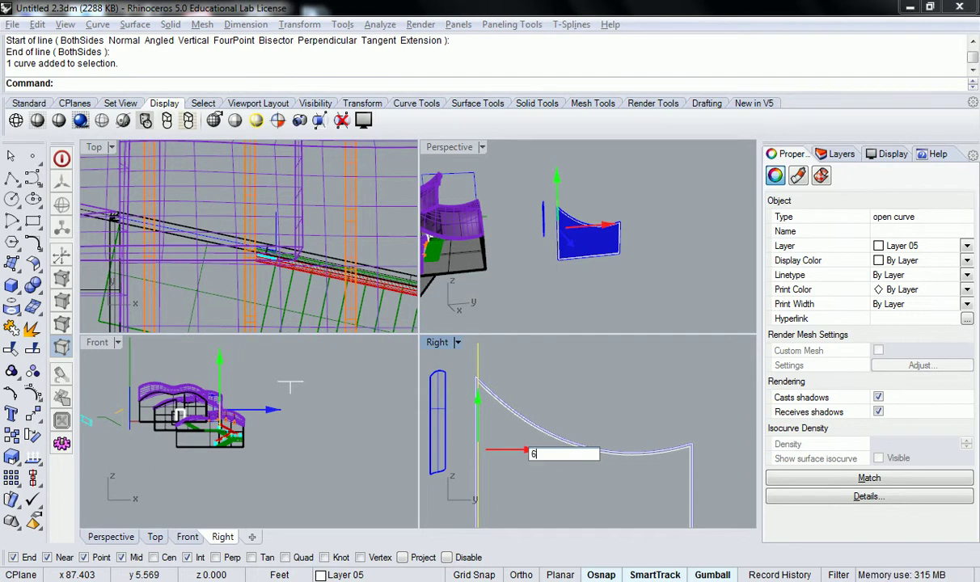
key(Return)
right_drag(615, 461, 550, 461)
scroll(602, 402, down, 4)
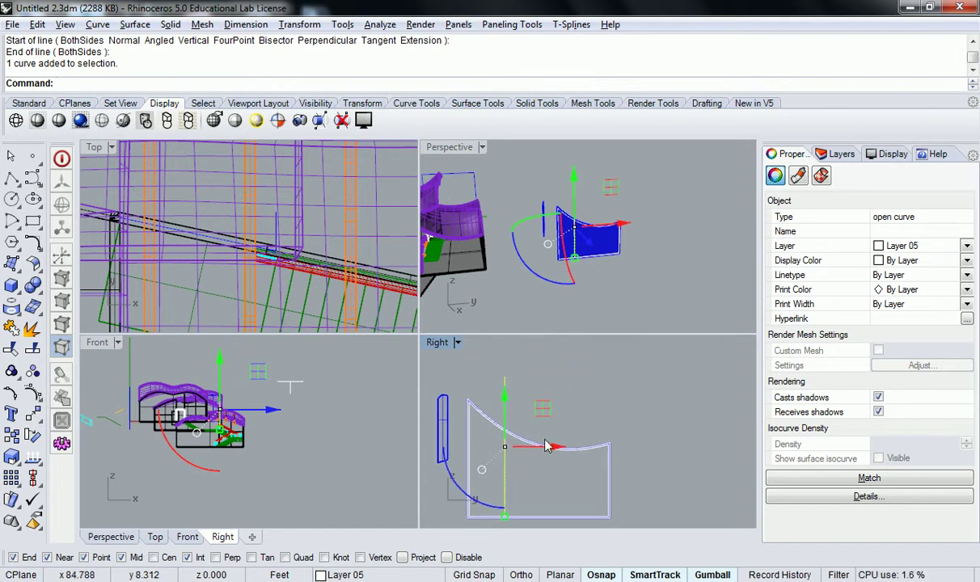
- Copy the vertical line twice more across the frame at the same spacing, making three mullion lines
click(556, 446)
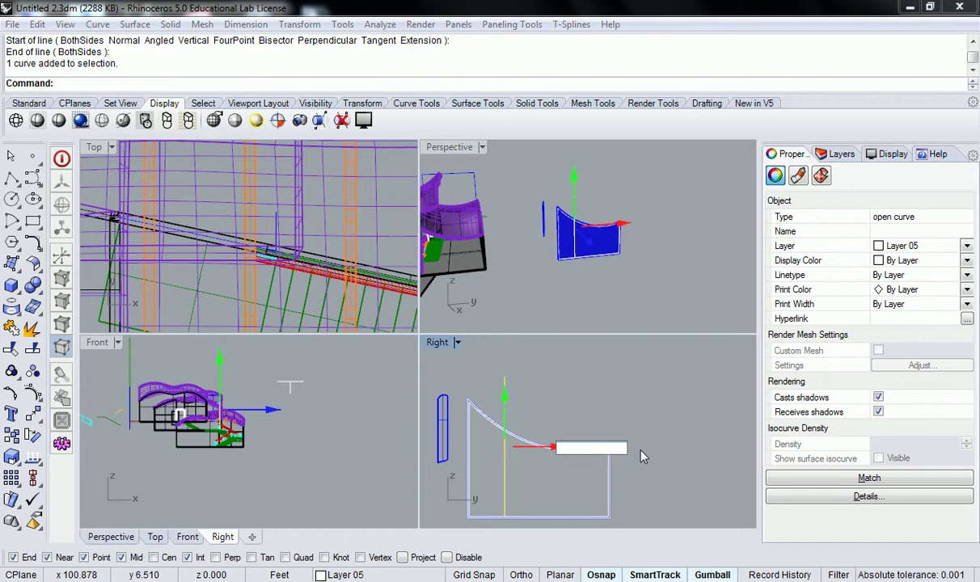
text(4)
key(Return)
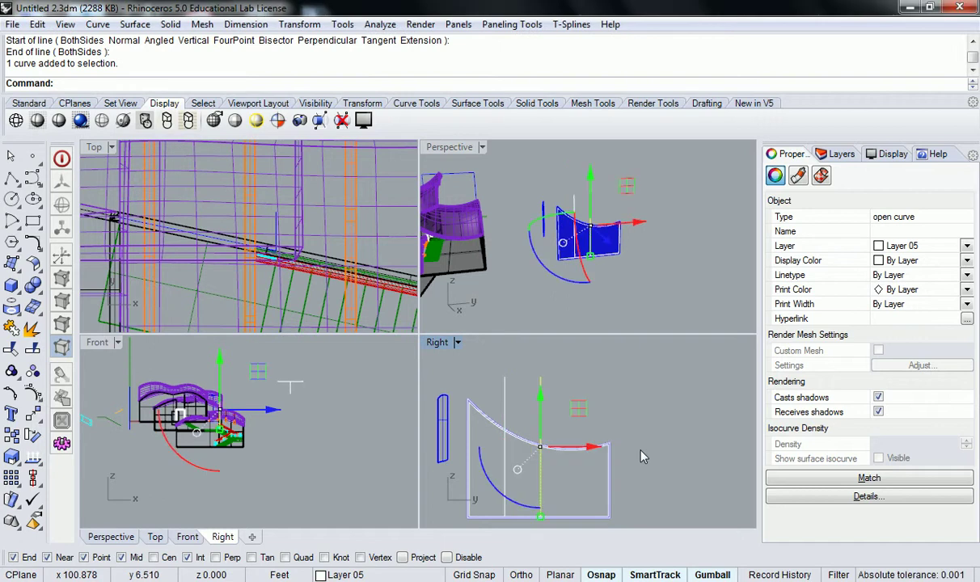
click(590, 445)
text(15)
key(Return)
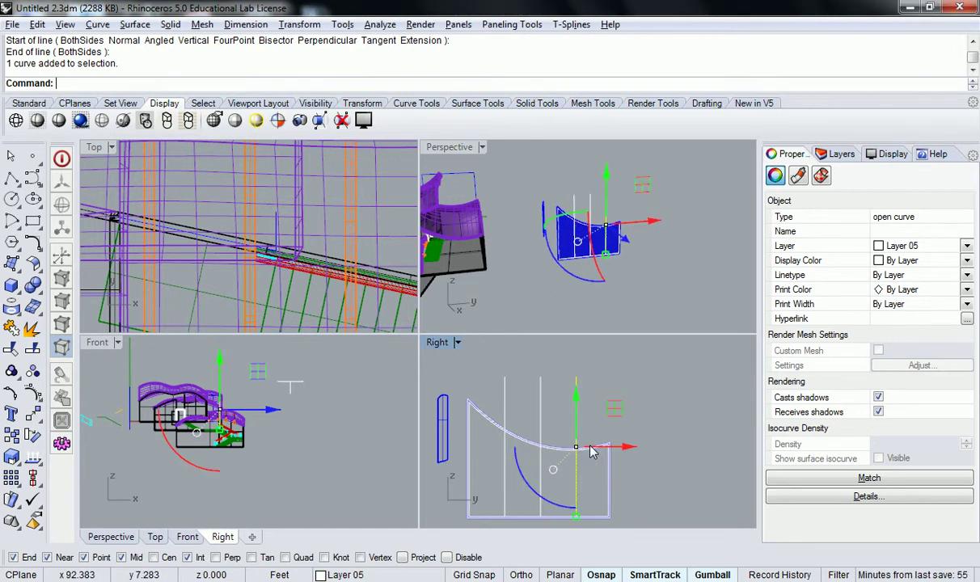
key(Escape)
right_drag(551, 438, 559, 435)
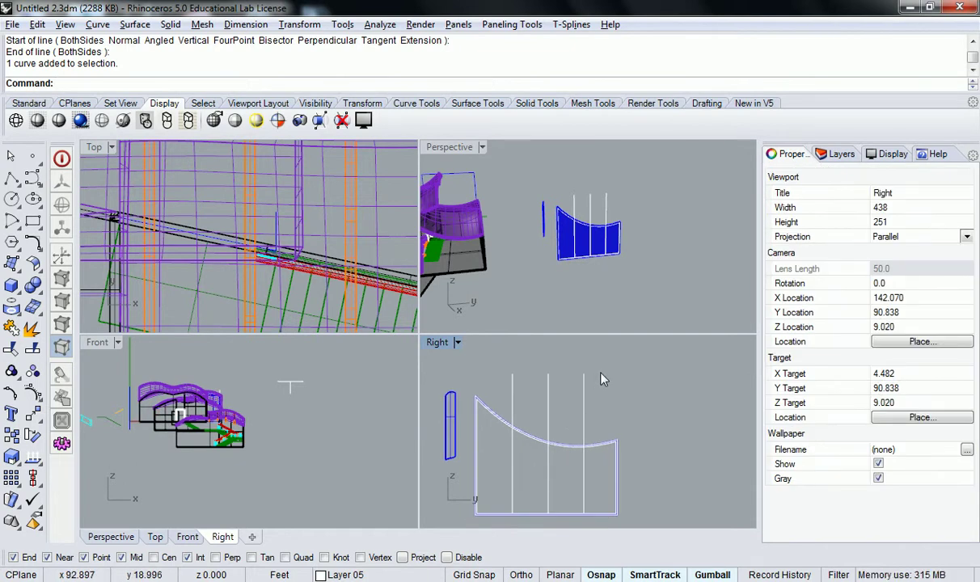
- Copy the three vertical mullion lines 3 inches to the right to form pairs
drag(632, 362, 480, 388)
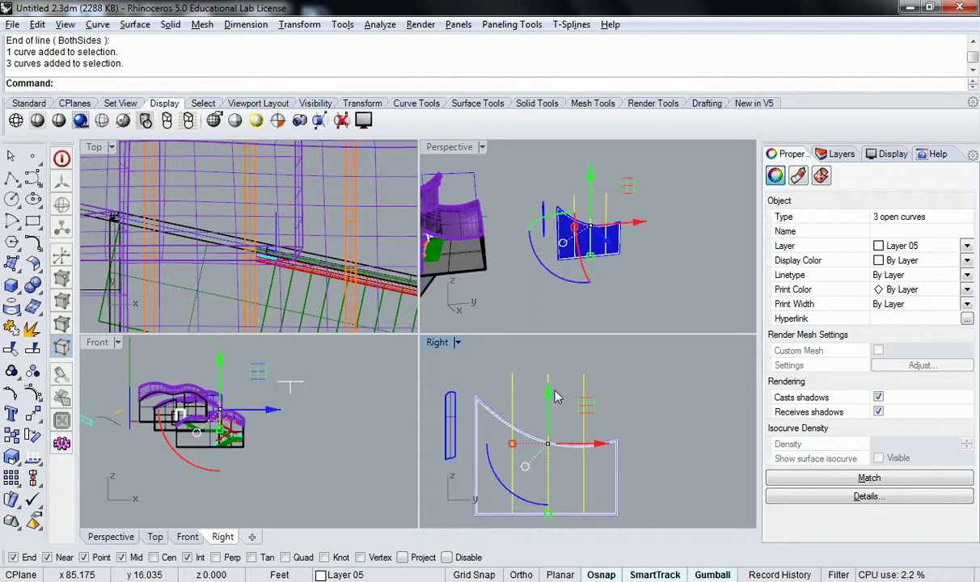
text(Copy)
key(Return)
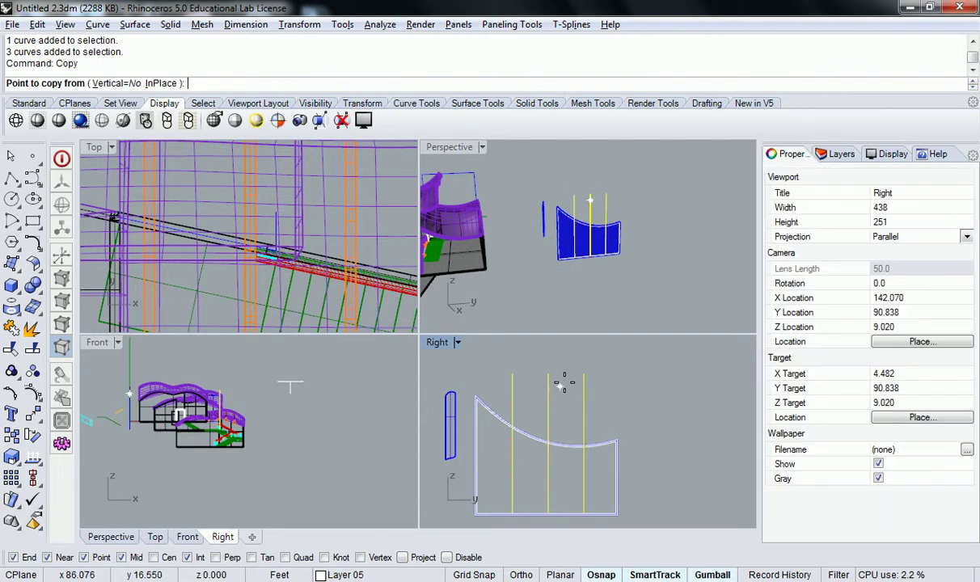
click(568, 360)
text(3")
key(Return)
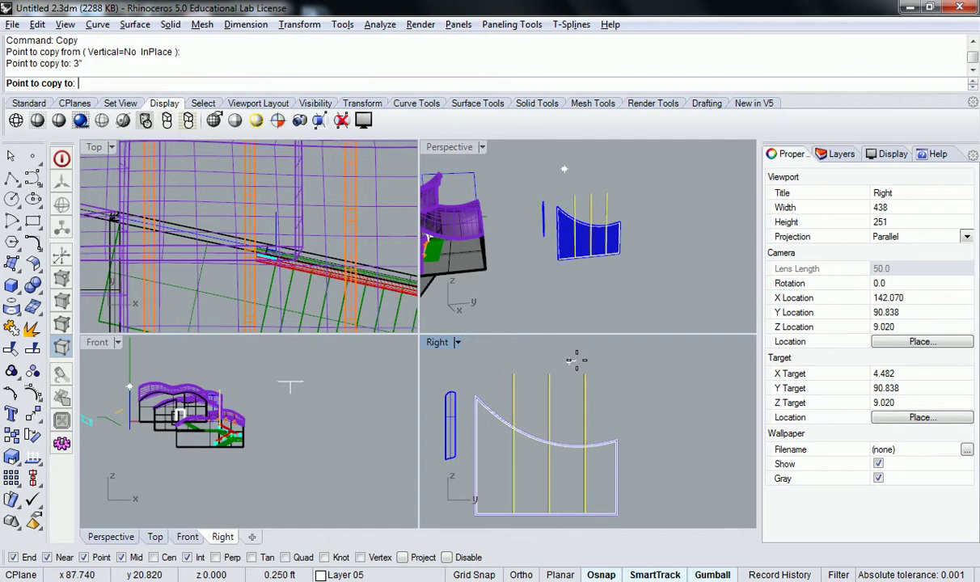
click(603, 362)
key(Return)
- Move all the paired vertical mullion lines 1.5 inches to the left
drag(628, 368, 514, 384)
text(m)
key(Return)
click(619, 381)
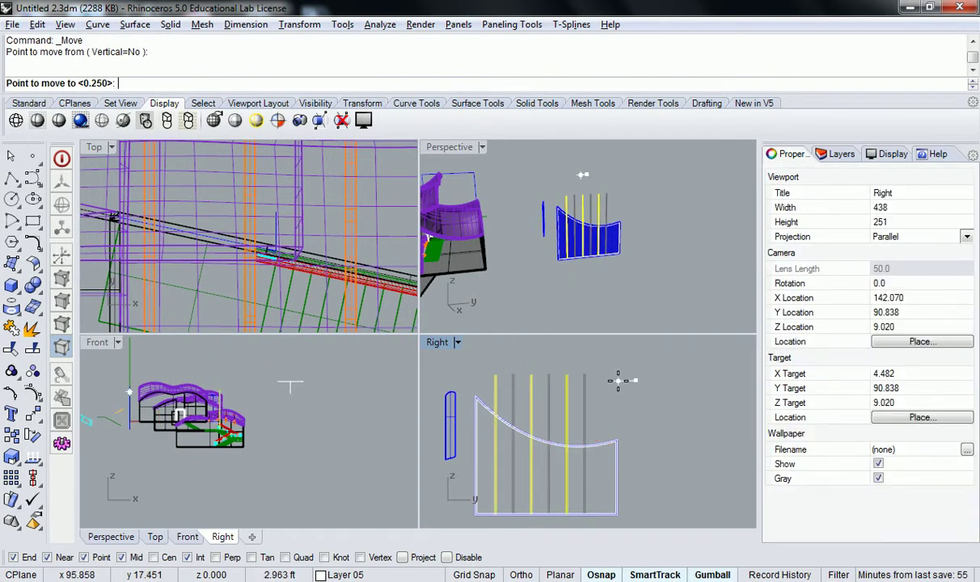
text(1.5")
key(Return)
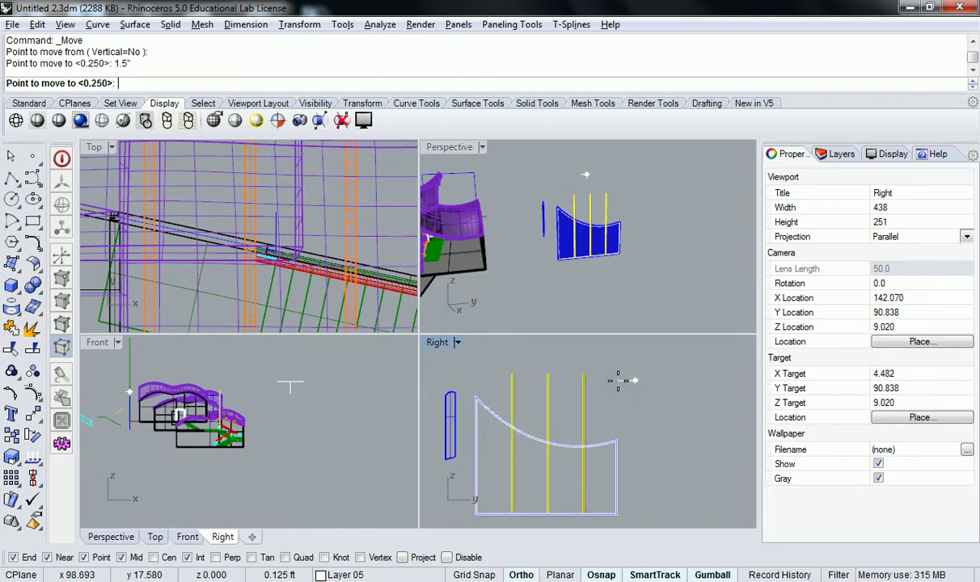
shift+click(617, 381)
key(Escape)
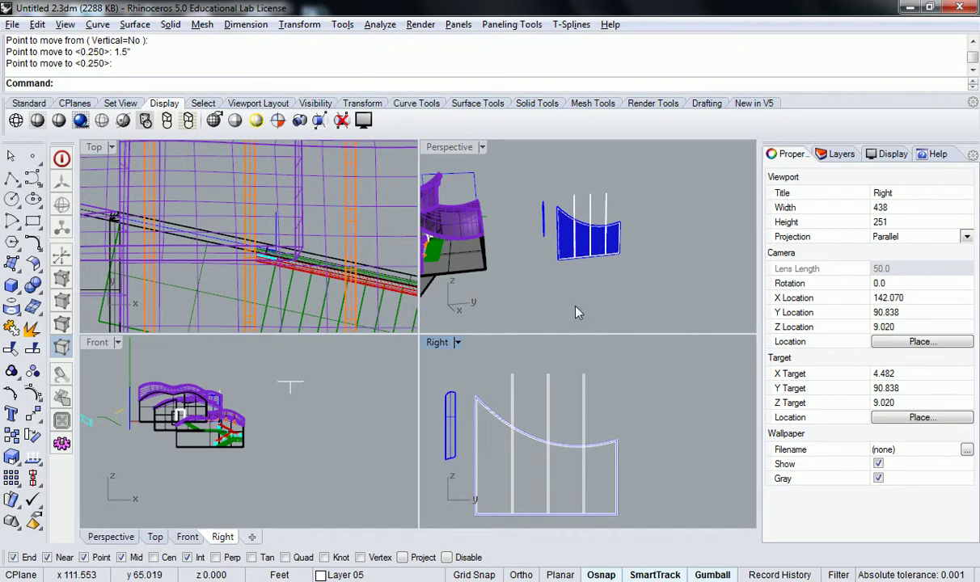
right_drag(527, 412, 562, 396)
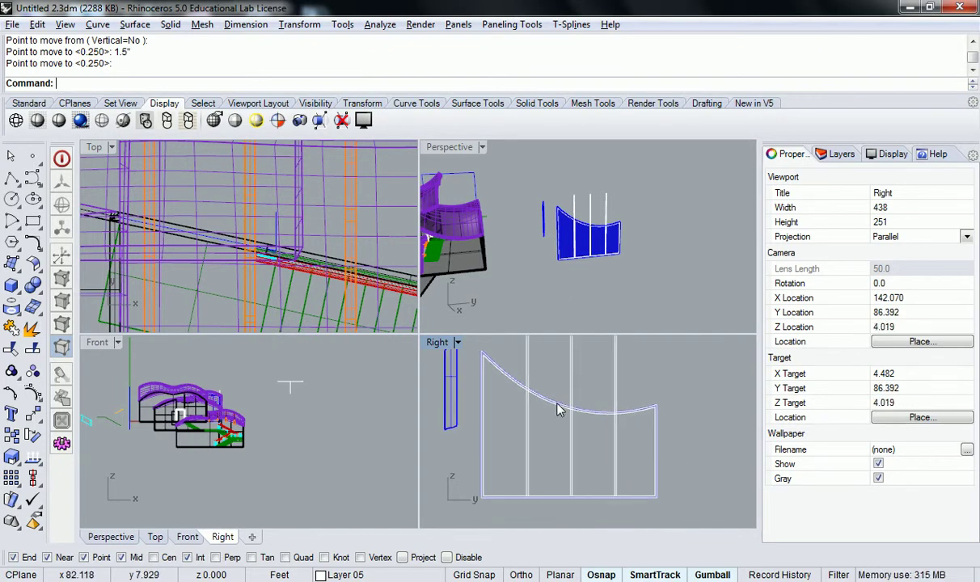
text(Line)
key(Return)
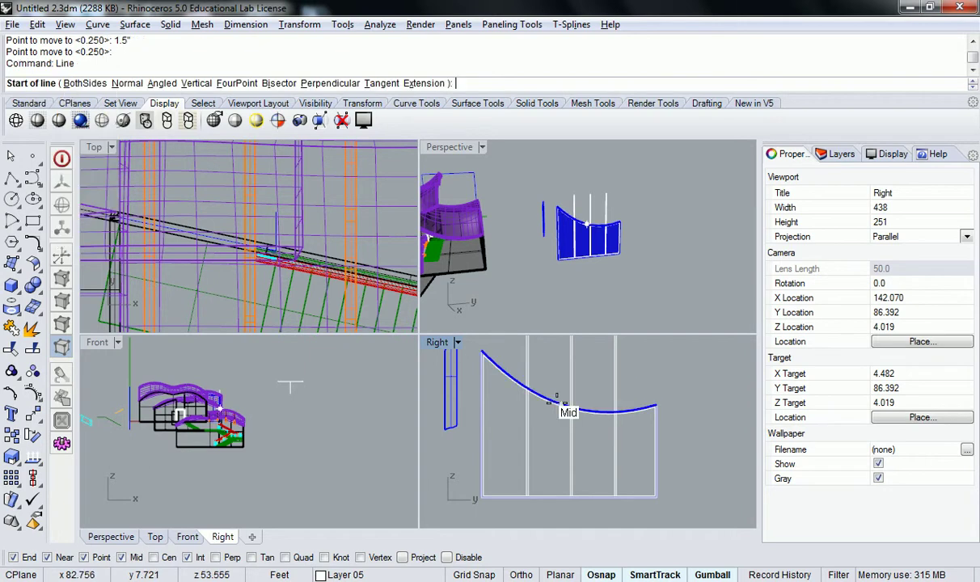
scroll(489, 490, up, 3)
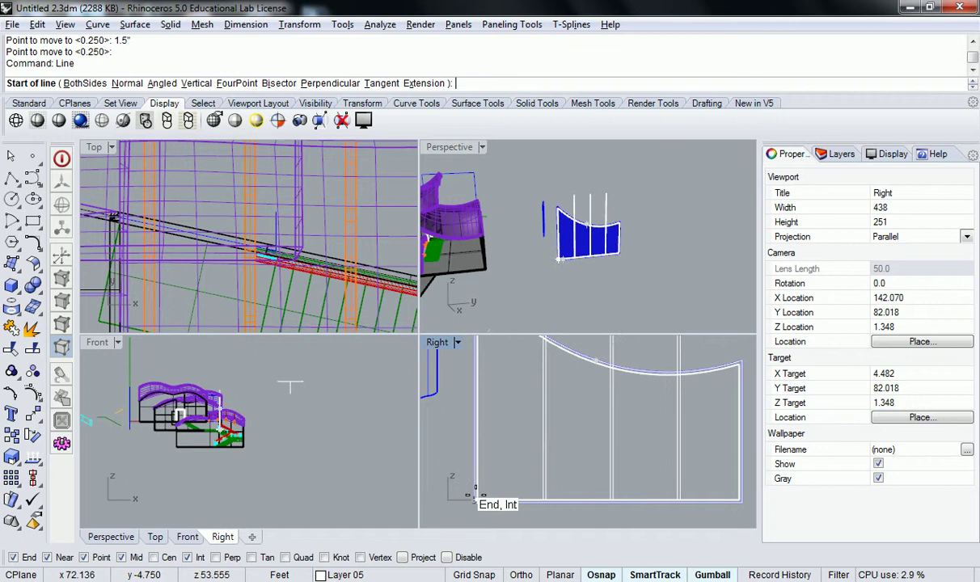
click(477, 499)
key(Escape)
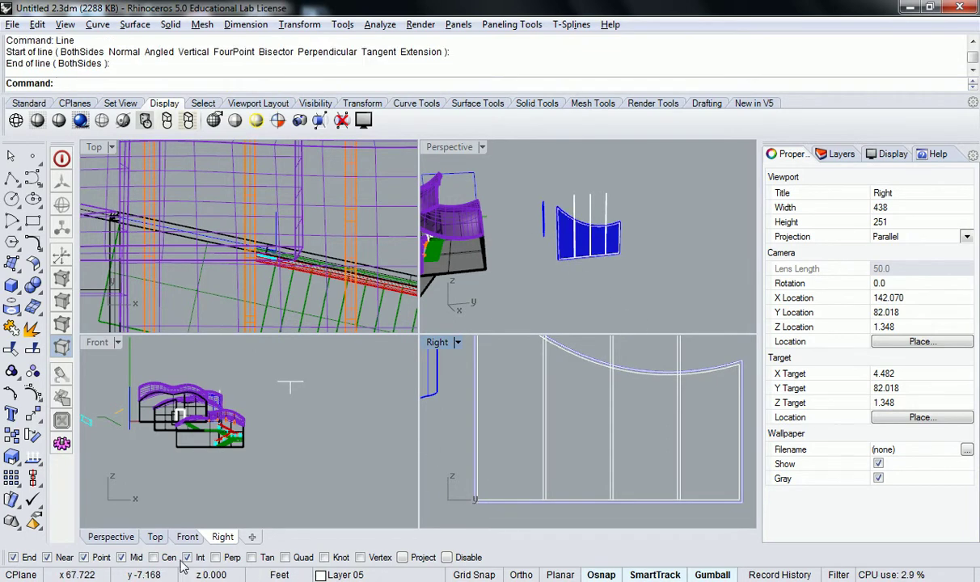
- Turn off the Near object snap and draw a horizontal line across the frame, 8 feet above its inner lower-left corner
click(59, 558)
right_click(477, 497)
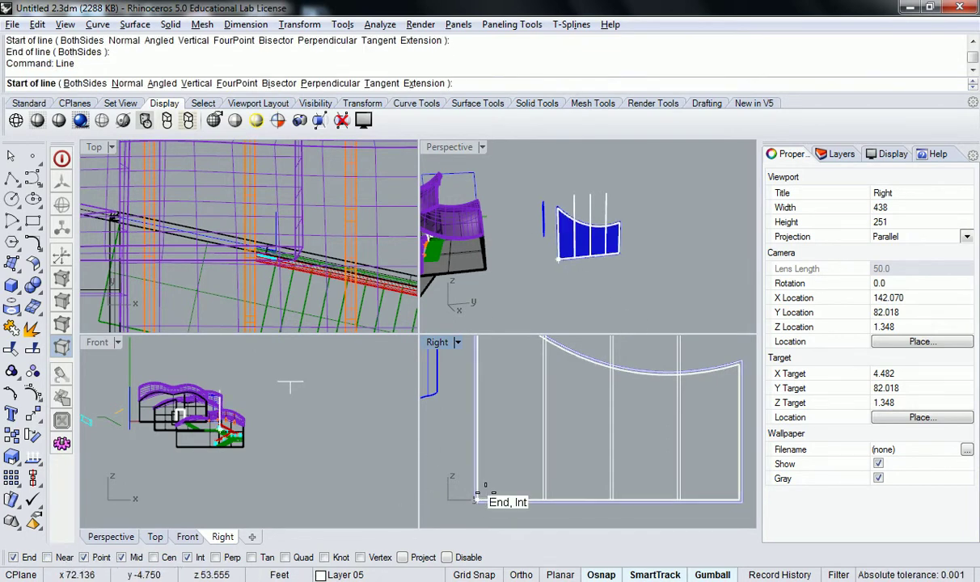
scroll(477, 497, up, 3)
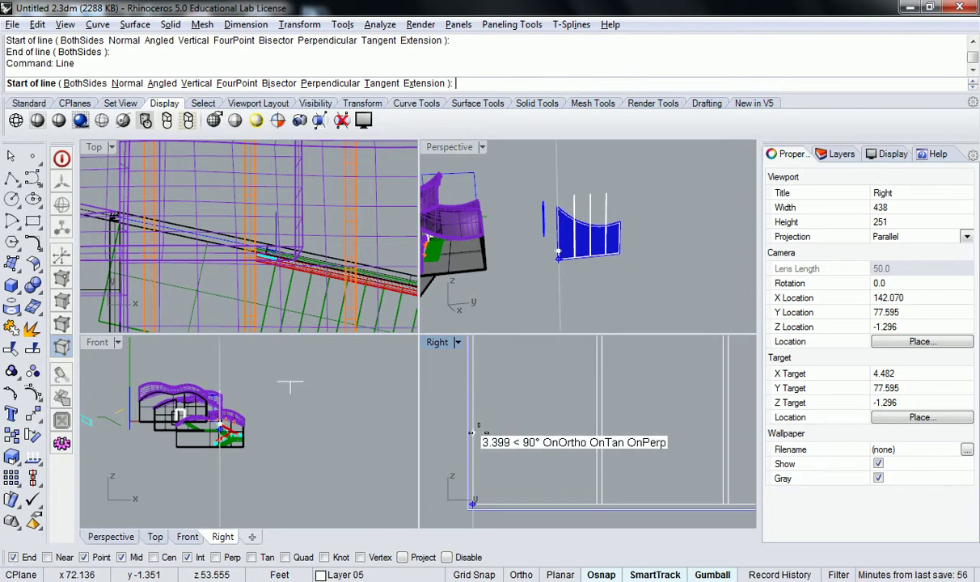
text(8')
key(Return)
scroll(619, 400, down, 2)
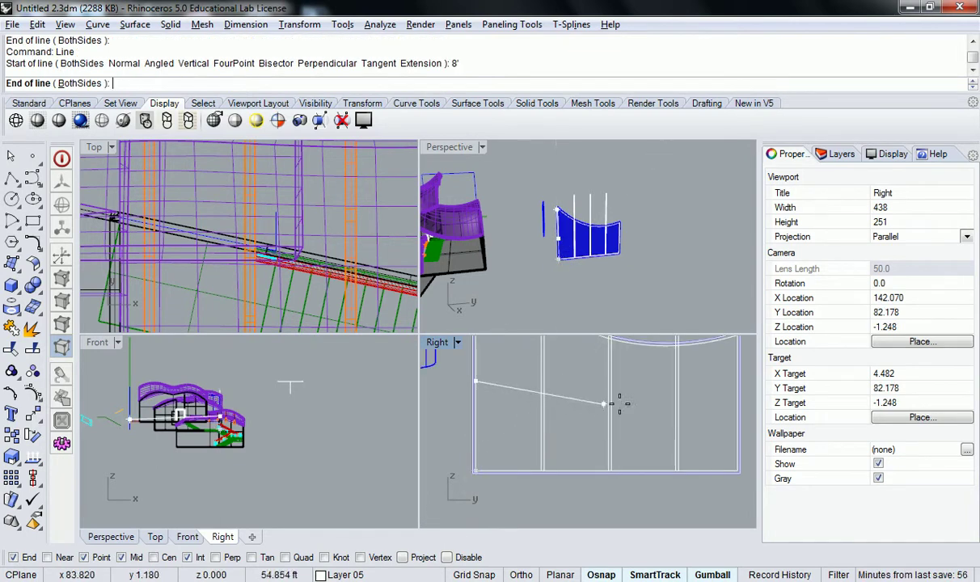
scroll(679, 406, down, 2)
click(706, 411)
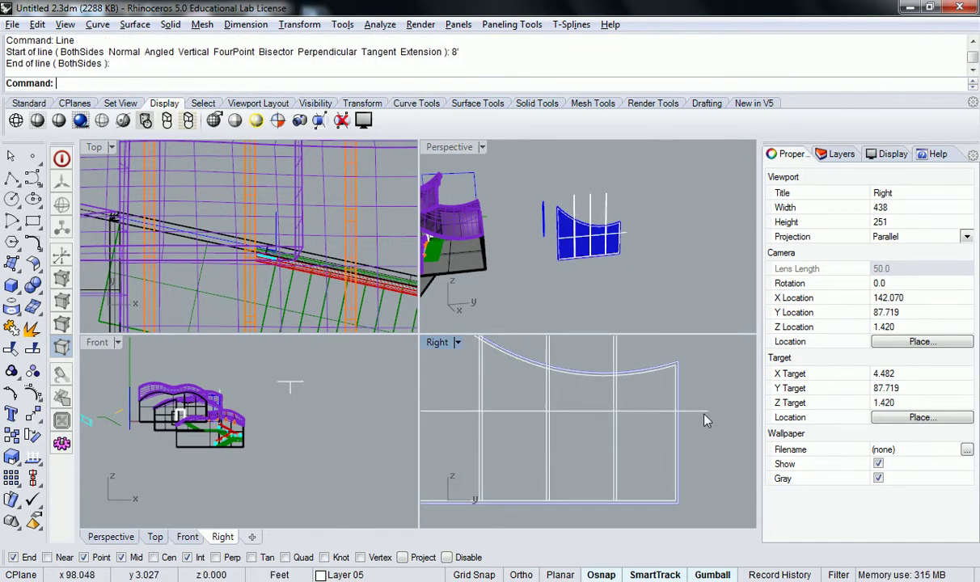
- Copy the horizontal mullion line 3 inches upward to form a pair
click(708, 412)
text(Copy)
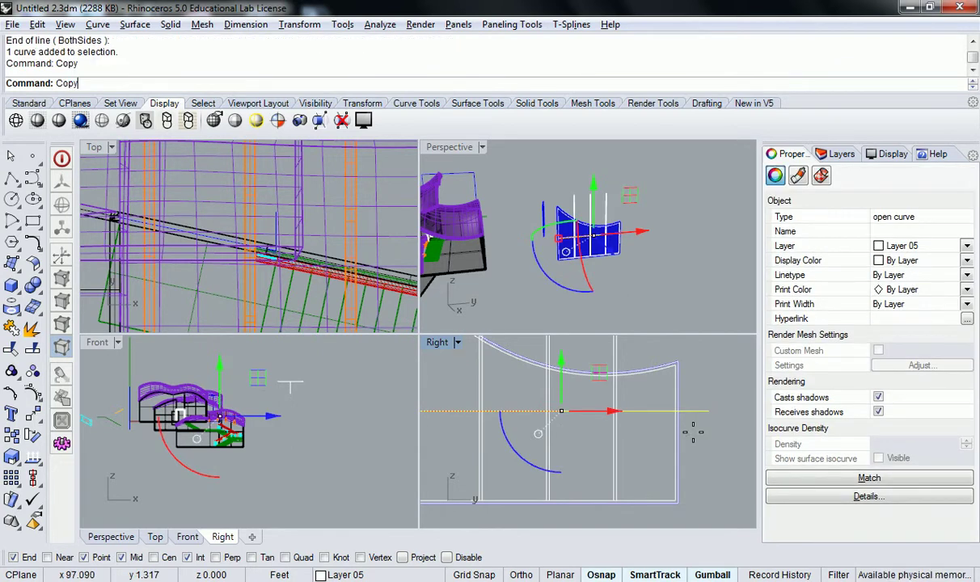
key(Return)
click(722, 419)
text(3')
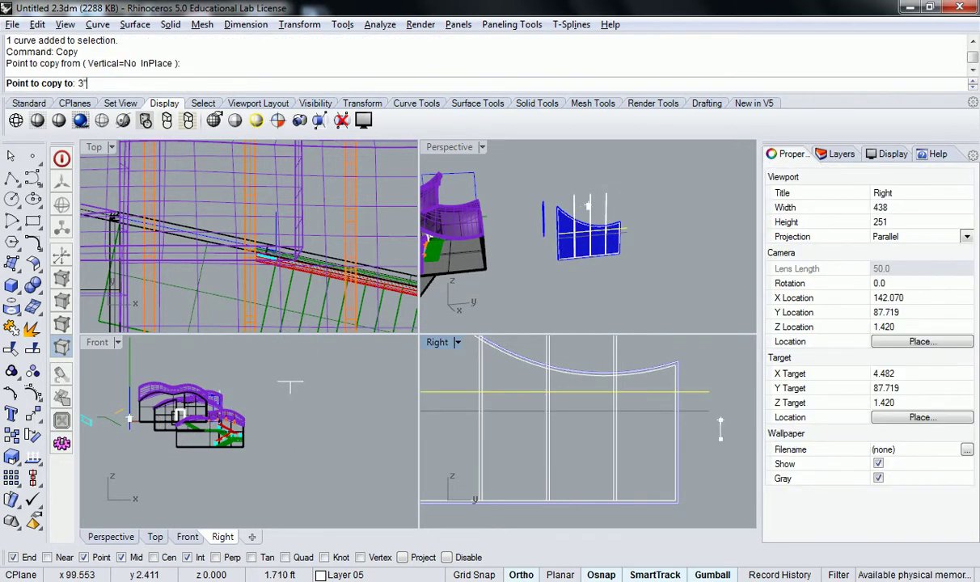
key(Return)
shift+click(724, 420)
right_click(695, 425)
- Copy the pair of horizontal mullion lines 8 feet upward across the frame
scroll(616, 408, down, 2)
right_drag(591, 409, 646, 442)
right_drag(548, 399, 511, 401)
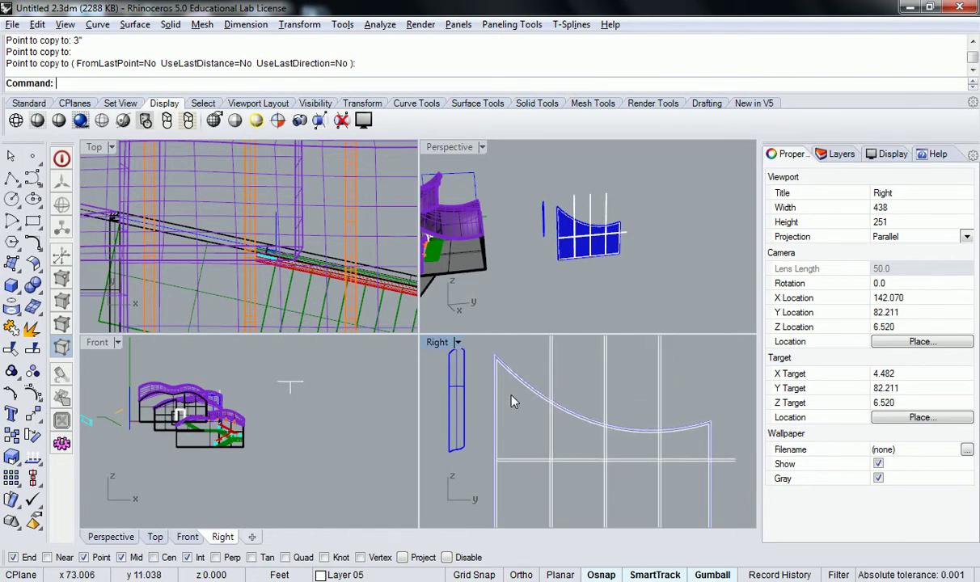
drag(521, 438, 513, 480)
right_drag(533, 469, 507, 467)
text(Copy)
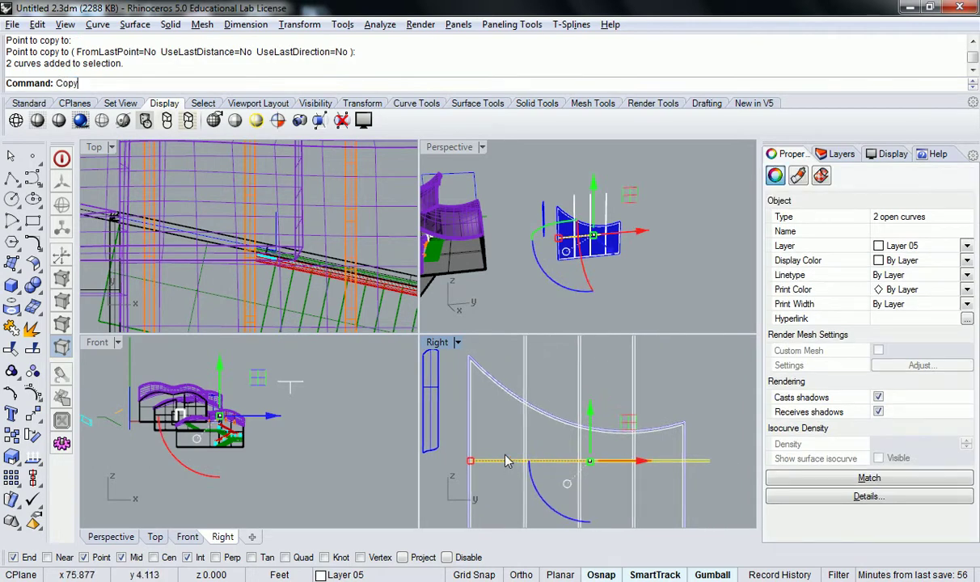
key(Return)
click(699, 406)
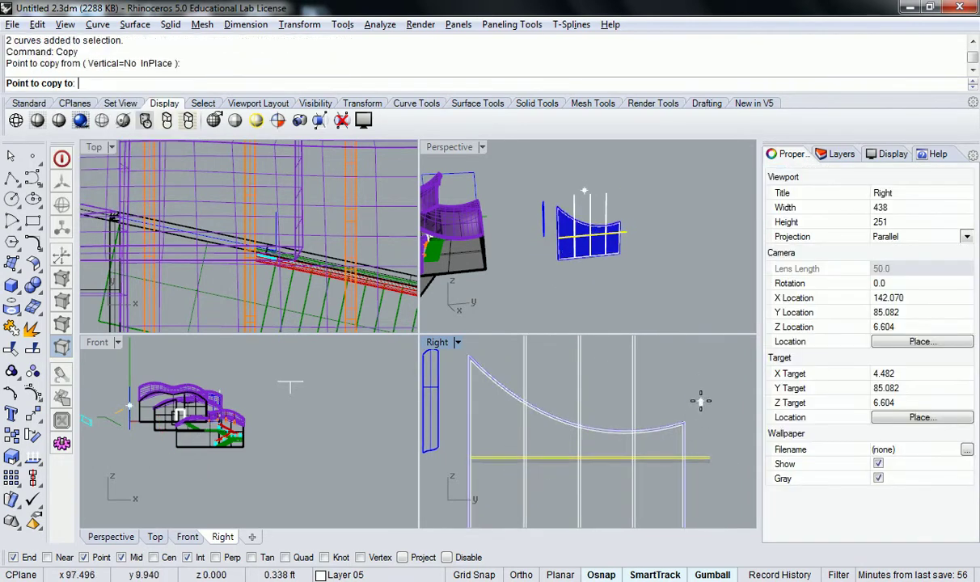
text(8')
key(Return)
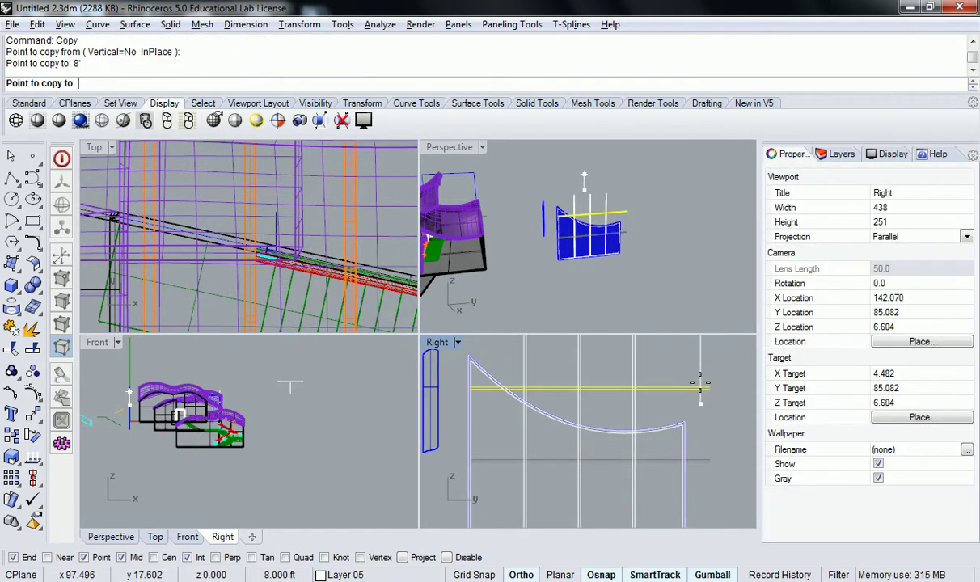
click(699, 385)
key(Return)
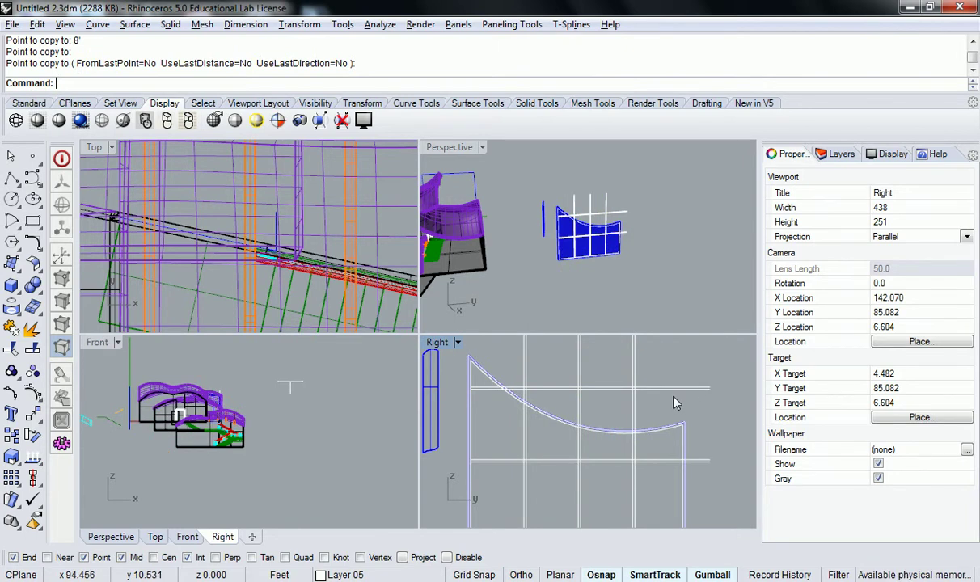
- Maximize the Right viewport and select all mullion lines plus the inner and outer frame outlines, leaving out the surface
scroll(673, 398, down, 3)
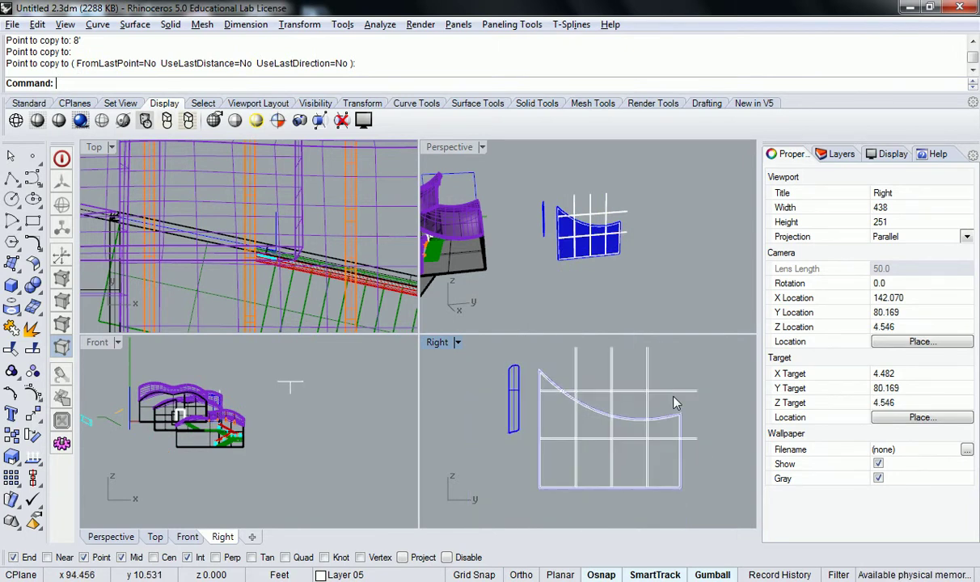
double_click(440, 342)
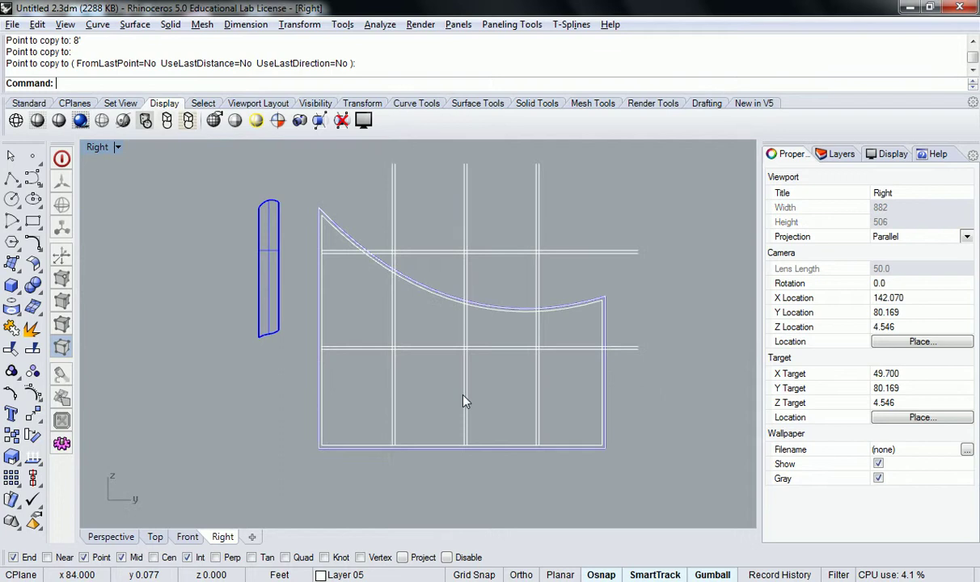
right_drag(483, 276, 480, 314)
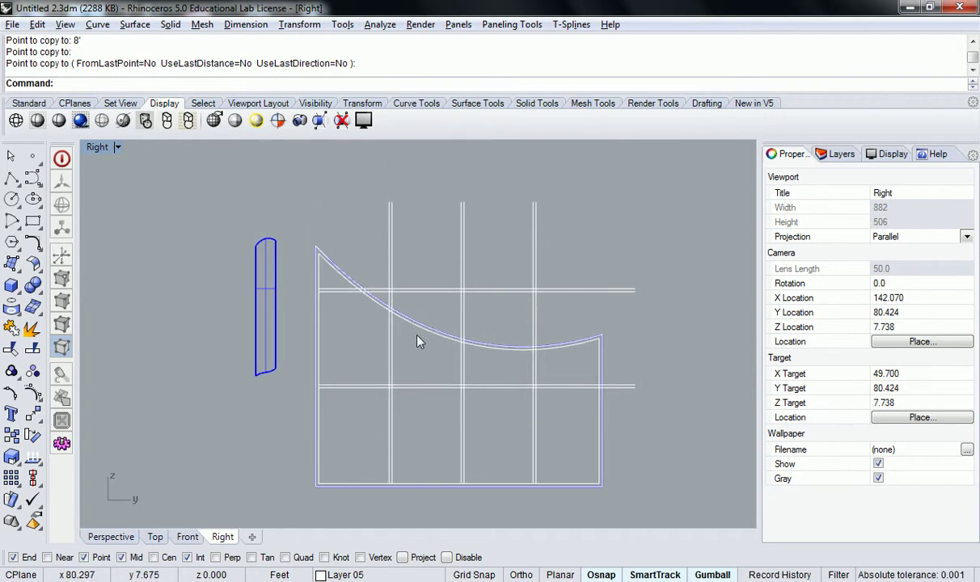
key(Up)
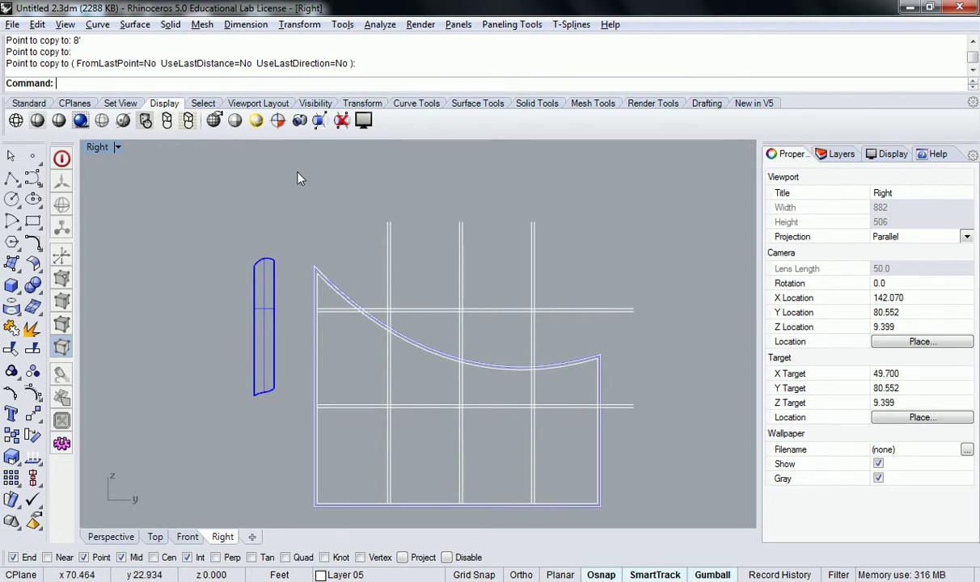
drag(297, 171, 612, 502)
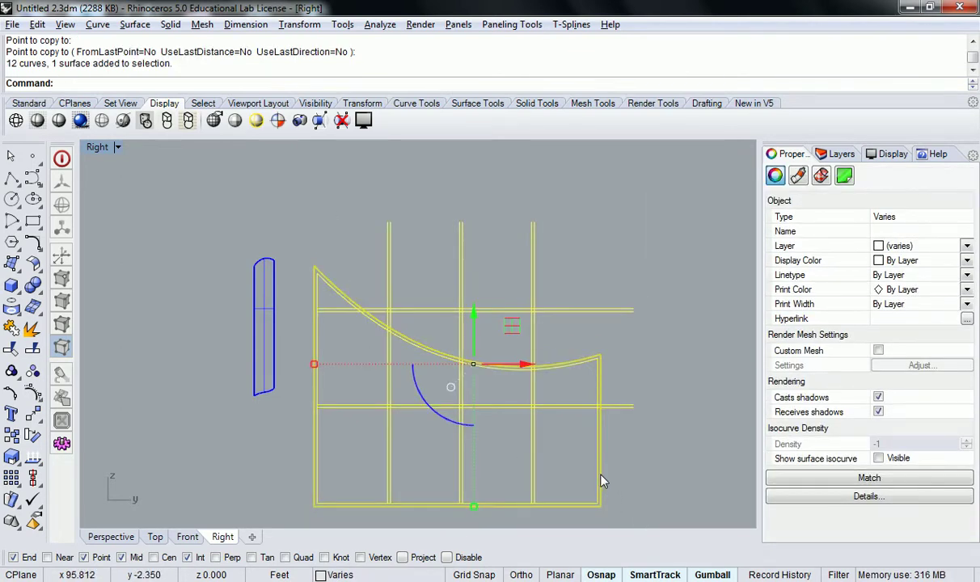
ctrl+click(601, 483)
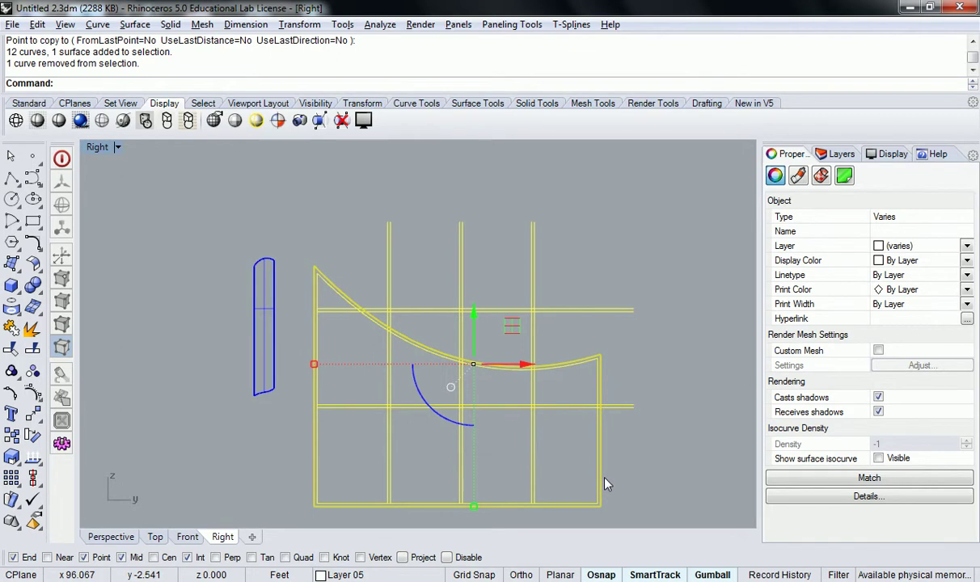
shift+click(607, 485)
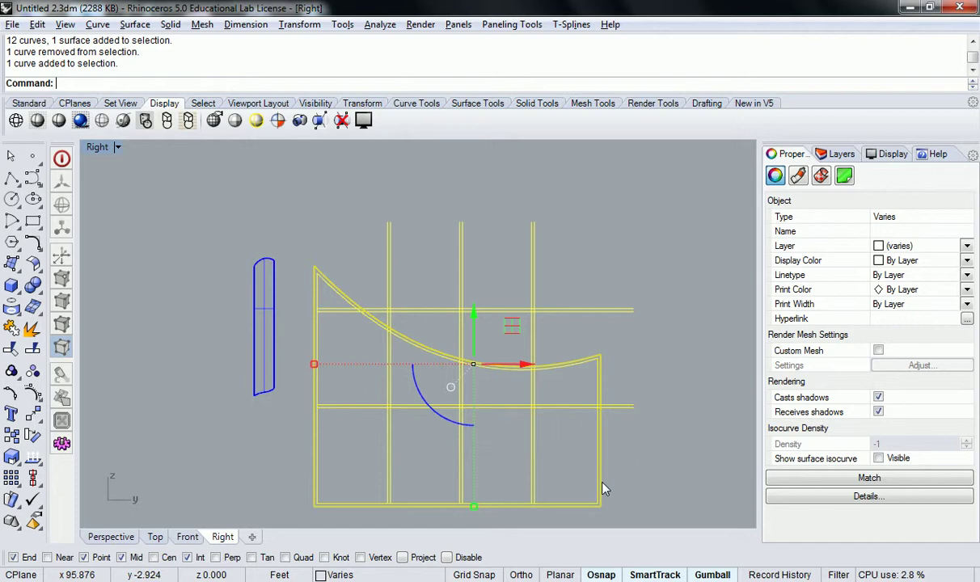
ctrl+click(601, 484)
ctrl+click(600, 484)
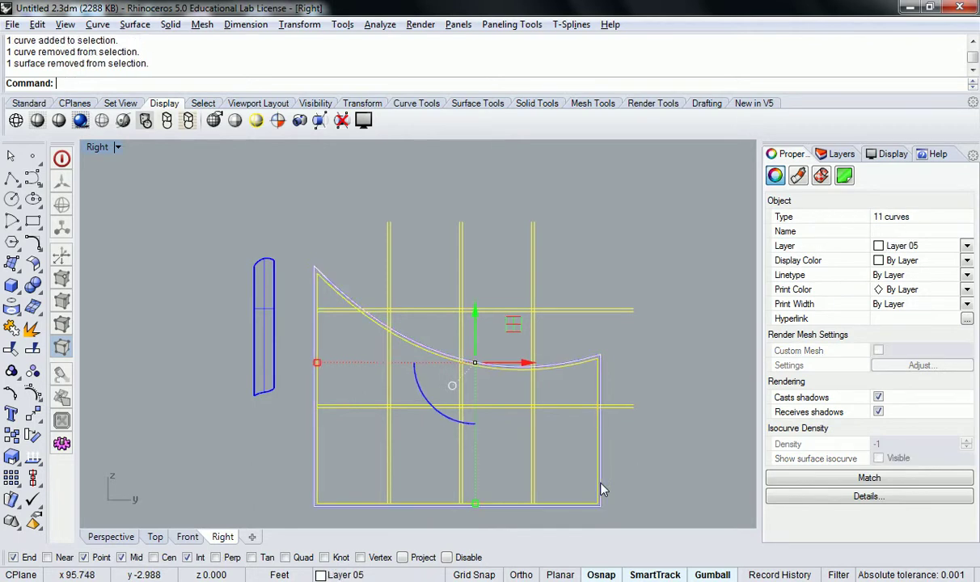
scroll(603, 488, up, 3)
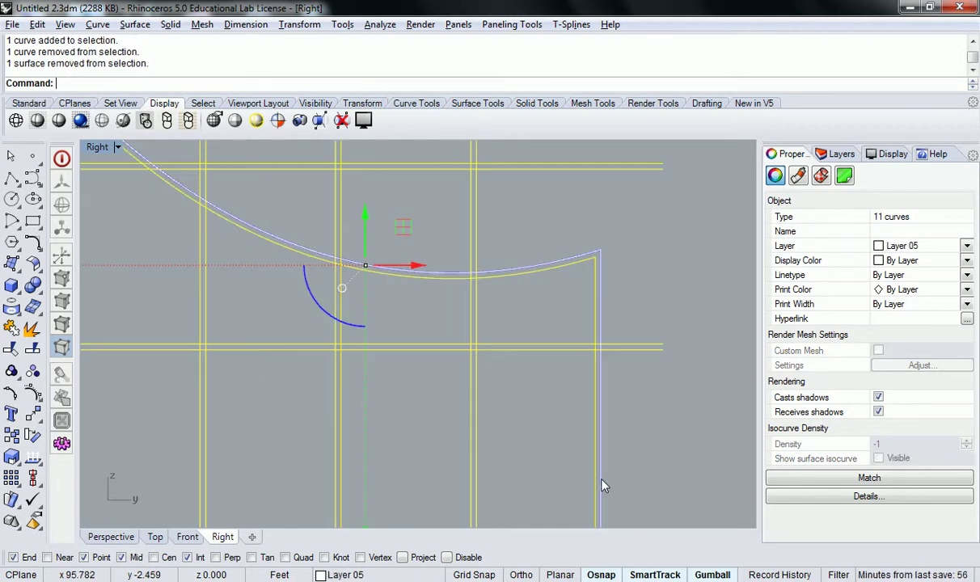
scroll(592, 380, down, 3)
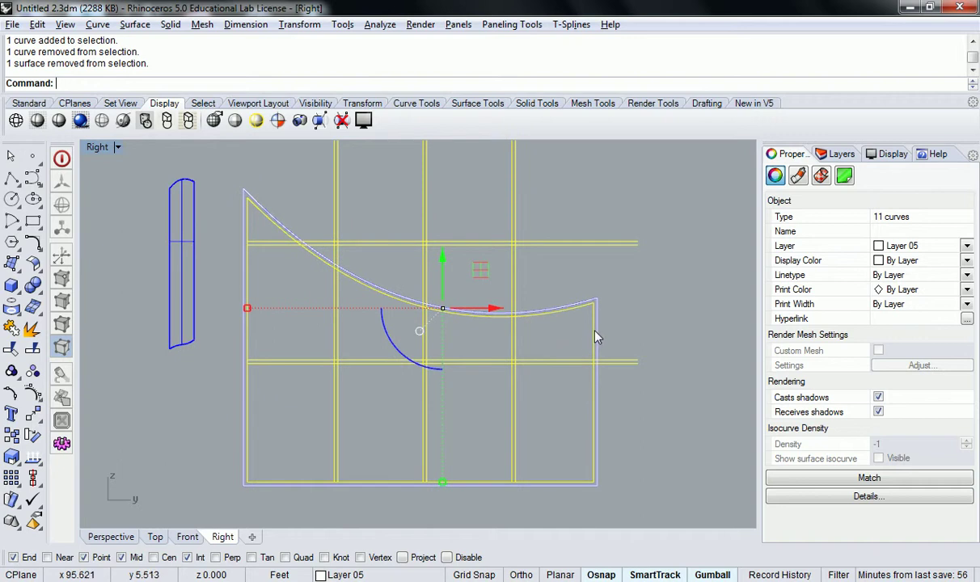
ctrl+click(597, 335)
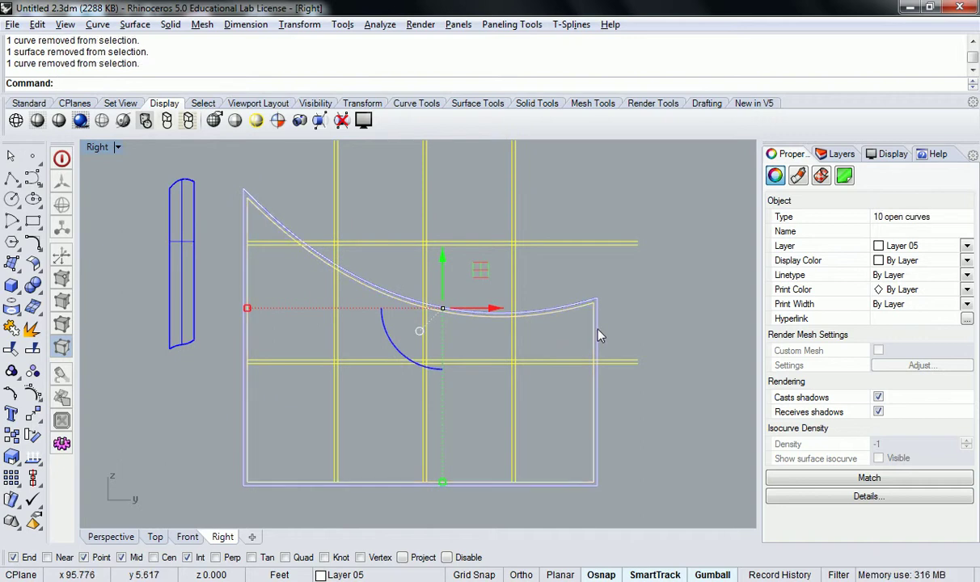
shift+click(598, 335)
click(635, 368)
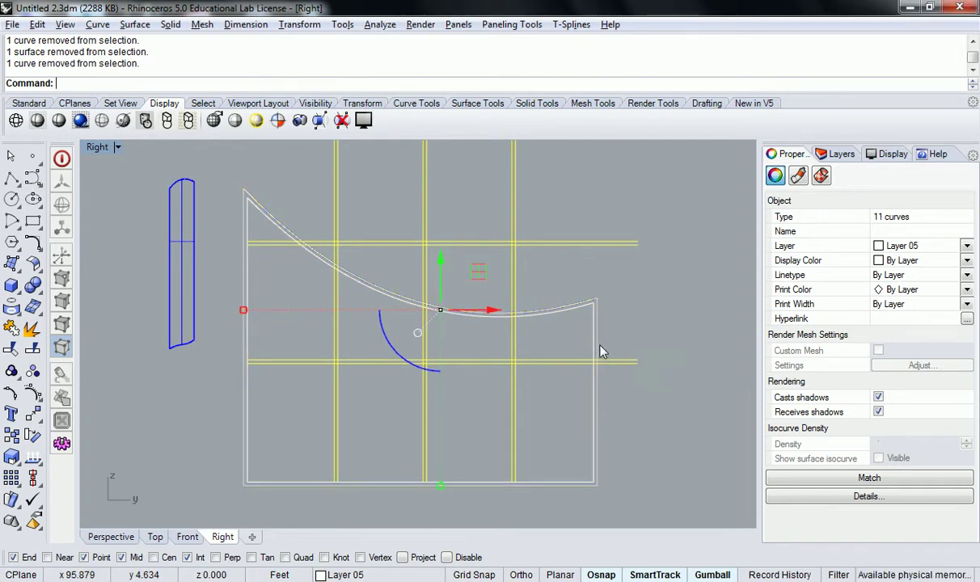
shift+click(595, 342)
scroll(605, 326, down, 2)
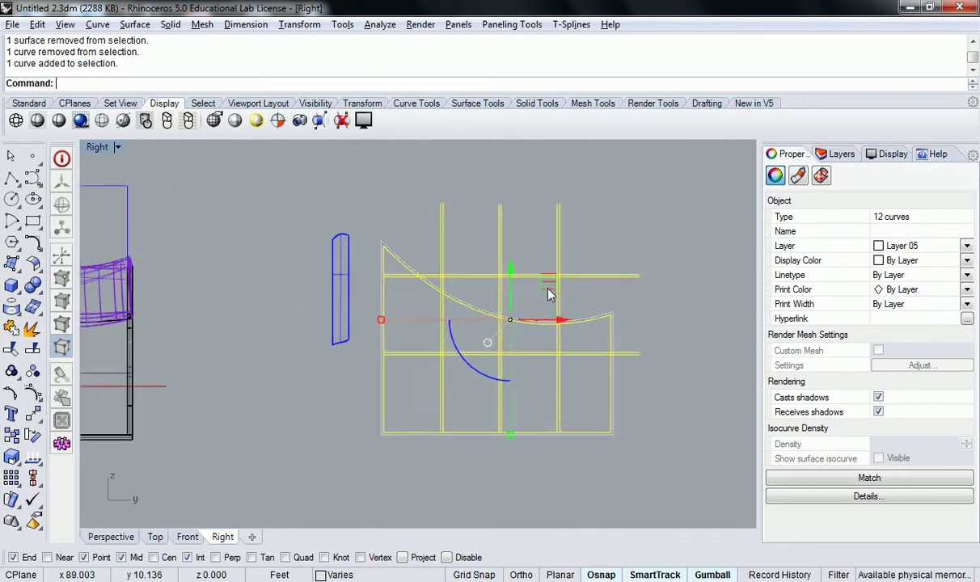
scroll(548, 294, up, 1)
- Trim away the vertical and upper horizontal mullion line parts that extend beyond the frame's curved top edge
text(Trim)
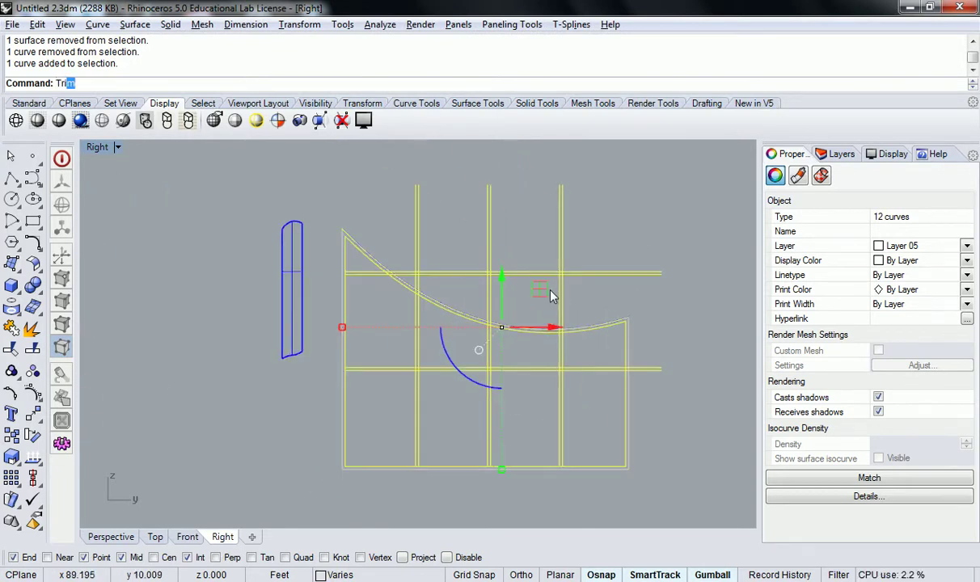
key(Return)
drag(630, 179, 399, 200)
drag(645, 224, 606, 308)
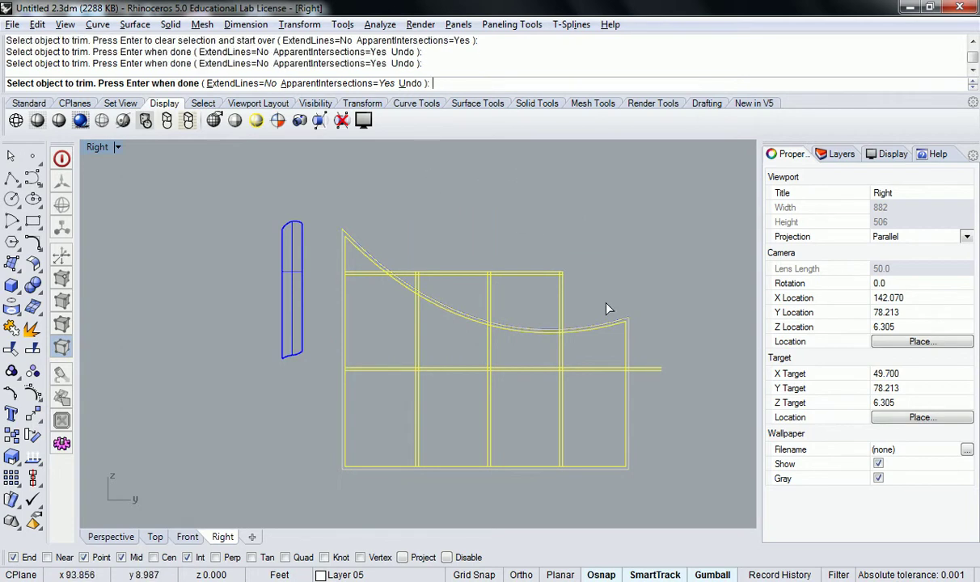
scroll(567, 261, up, 9)
drag(579, 271, 551, 293)
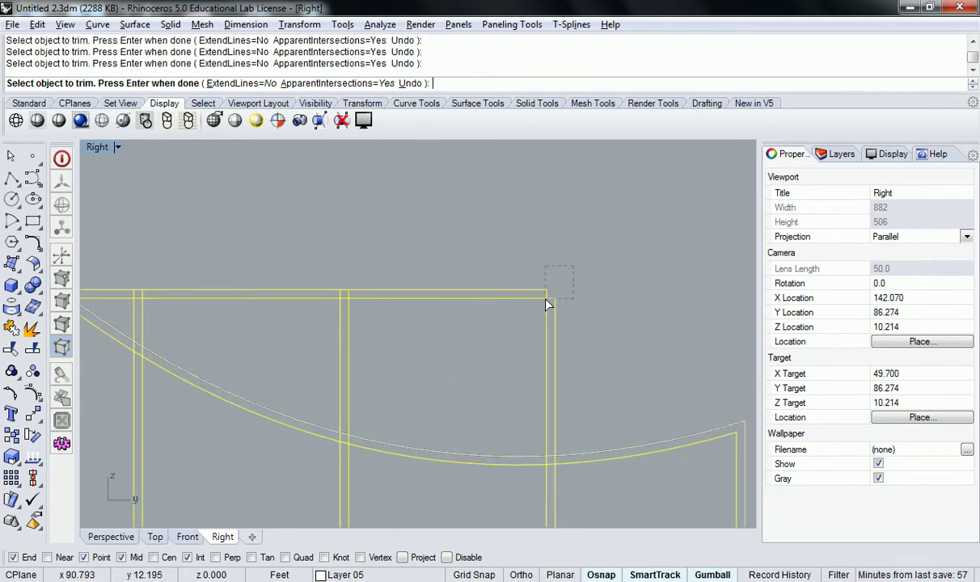
click(547, 303)
scroll(363, 259, down, 2)
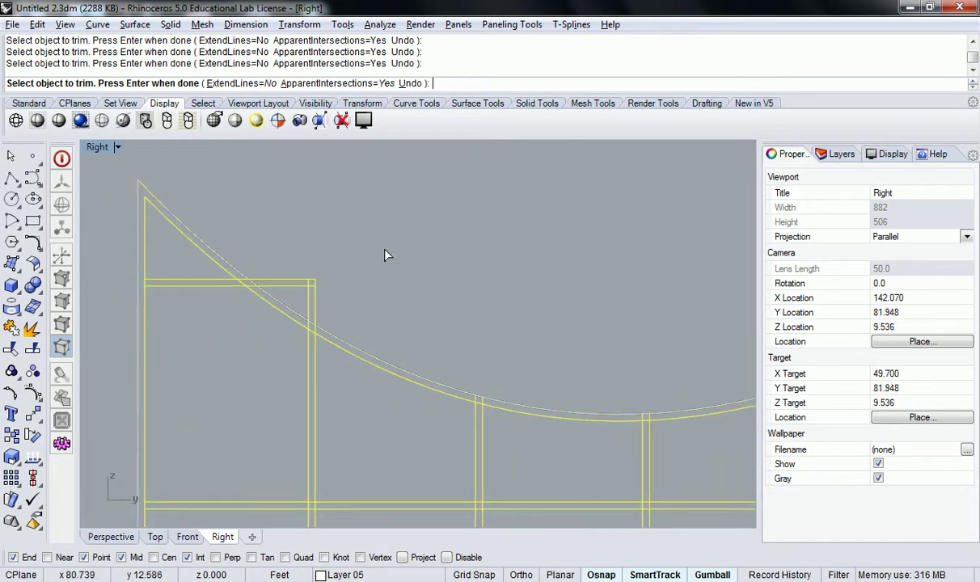
scroll(308, 279, down, 2)
right_drag(430, 272, 405, 202)
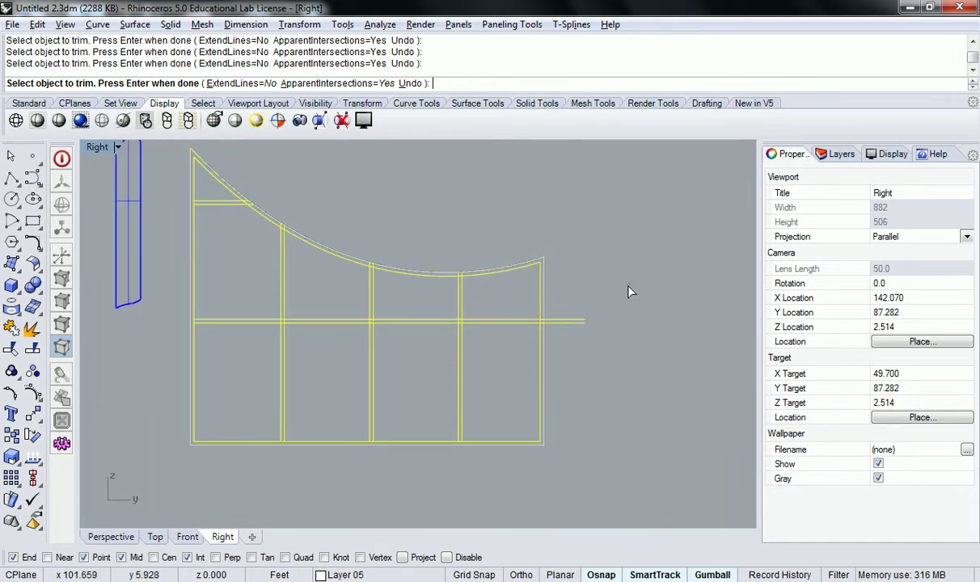
- Trim the lower horizontal mullion pair back to the inner outline at the frame's right edge
drag(627, 286, 560, 359)
scroll(549, 331, up, 8)
scroll(541, 318, up, 3)
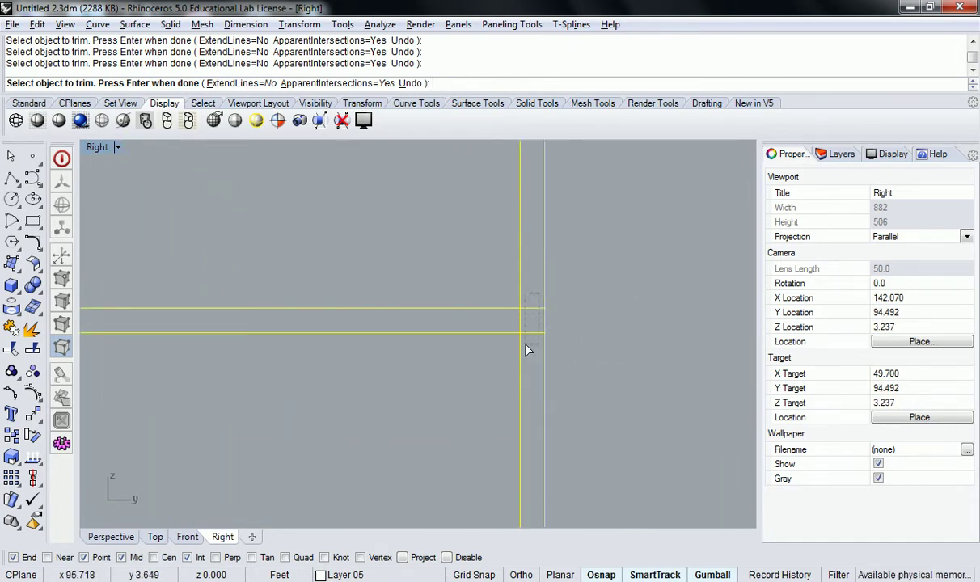
scroll(489, 321, down, 6)
- Trim out the overlapping segments where the right vertical mullion pair crosses the lower horizontal pair
right_drag(350, 297, 440, 265)
scroll(315, 276, up, 4)
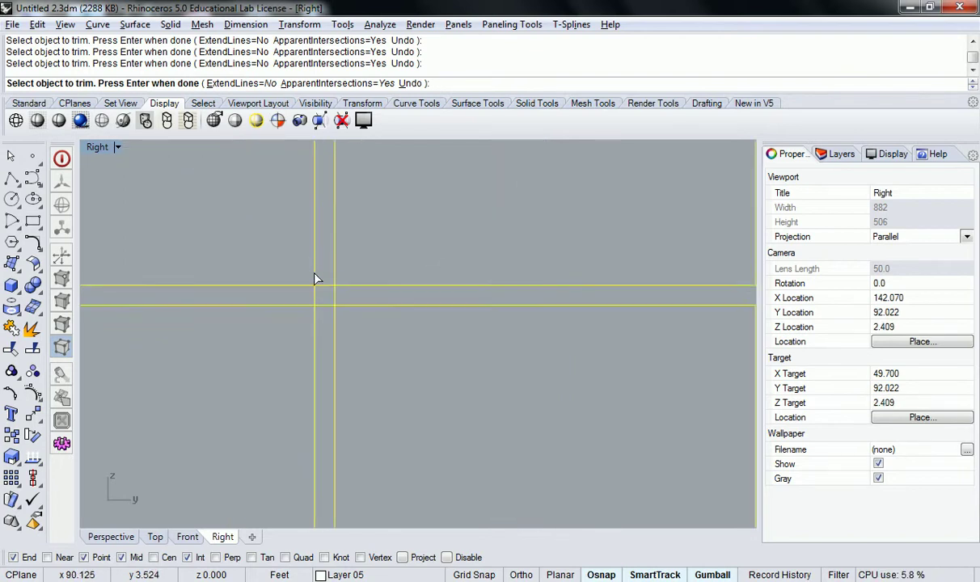
click(351, 284)
key(ctrl+z)
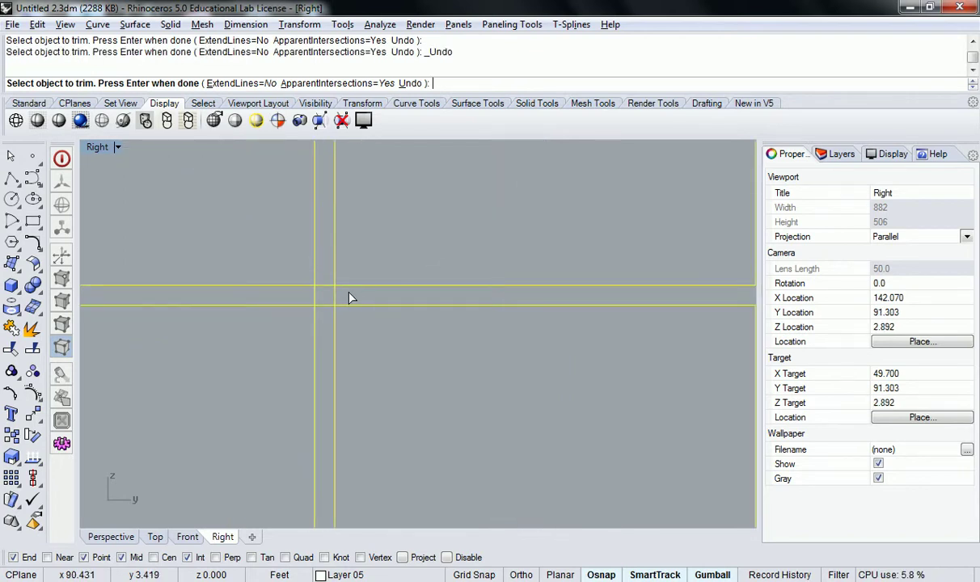
scroll(344, 291, up, 6)
drag(344, 291, 268, 300)
drag(307, 268, 297, 331)
scroll(328, 413, down, 4)
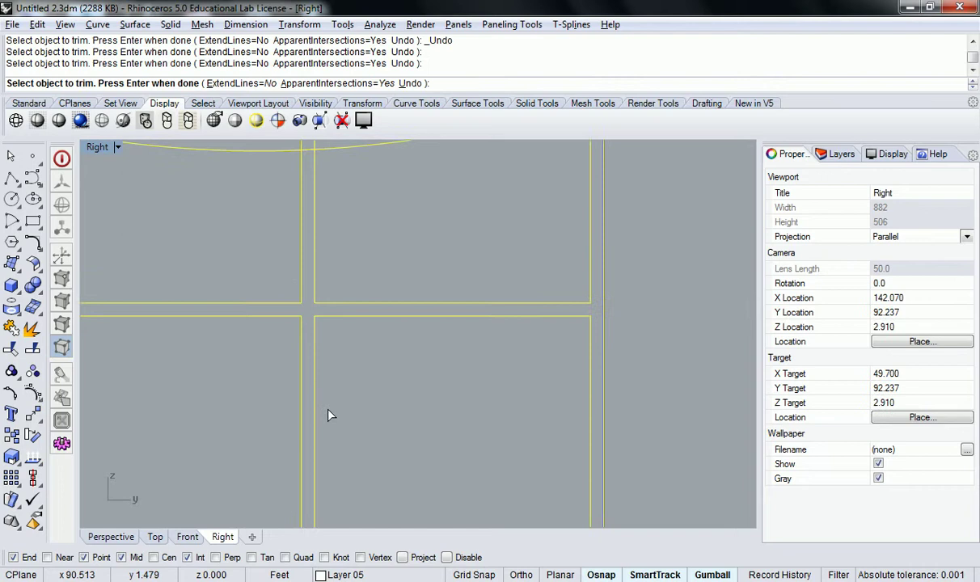
- Trim the tops of the right vertical mullion pair back to the inner curved outline, opening the joint between them
scroll(350, 280, up, 4)
click(357, 281)
click(334, 289)
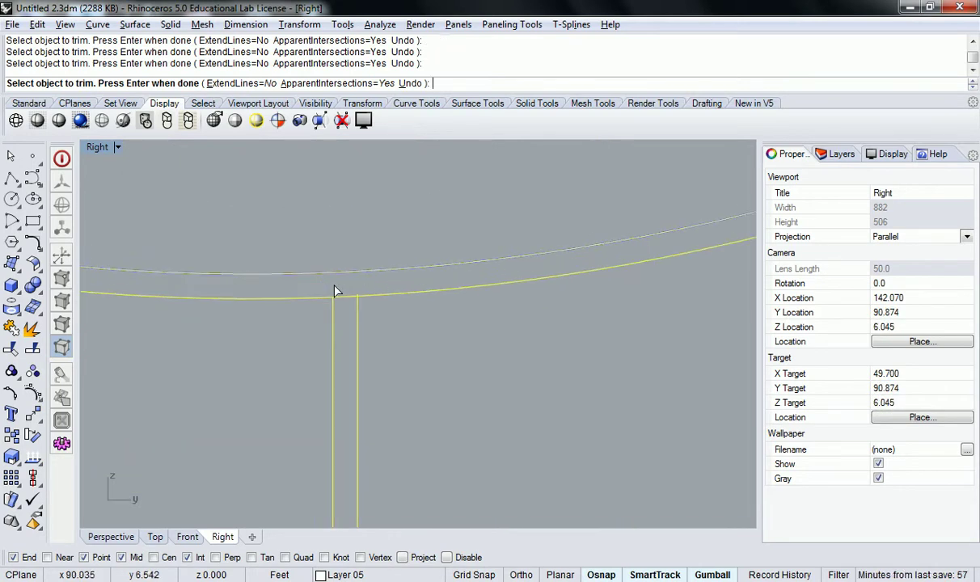
- Trim the tops of the middle and left vertical mullion pairs back to the inner curved outline, opening the joint between each pair
scroll(363, 355, down, 3)
scroll(243, 317, up, 4)
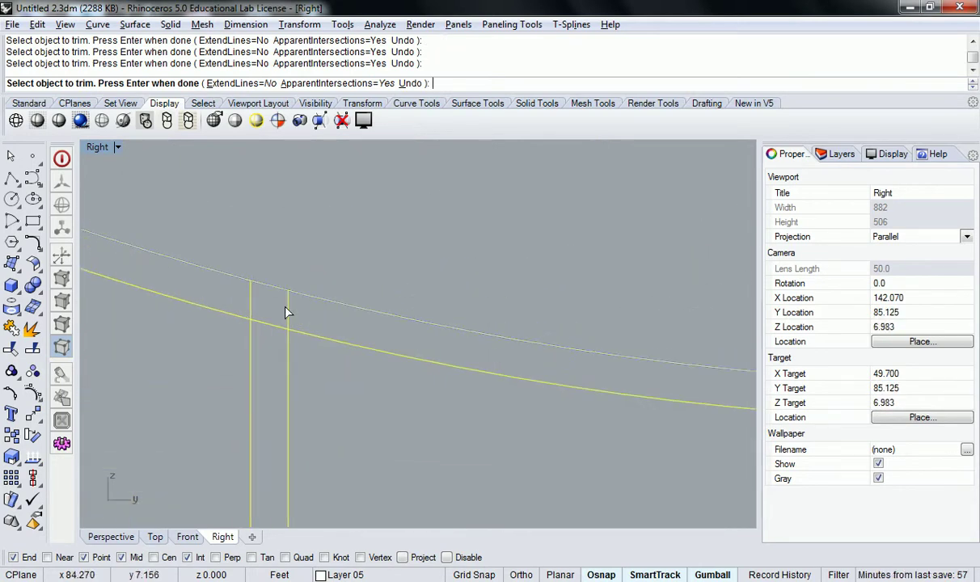
scroll(251, 323, down, 3)
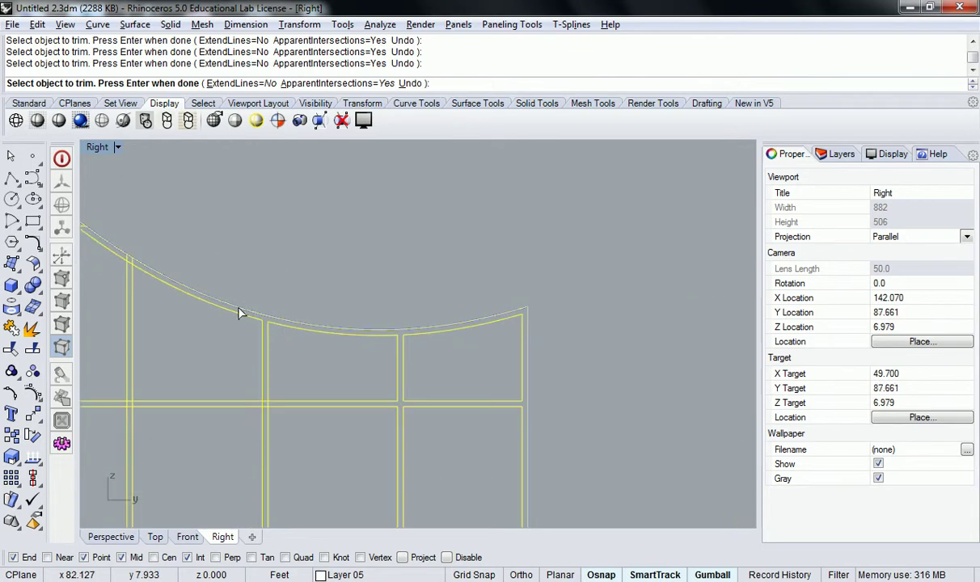
scroll(299, 299, up, 4)
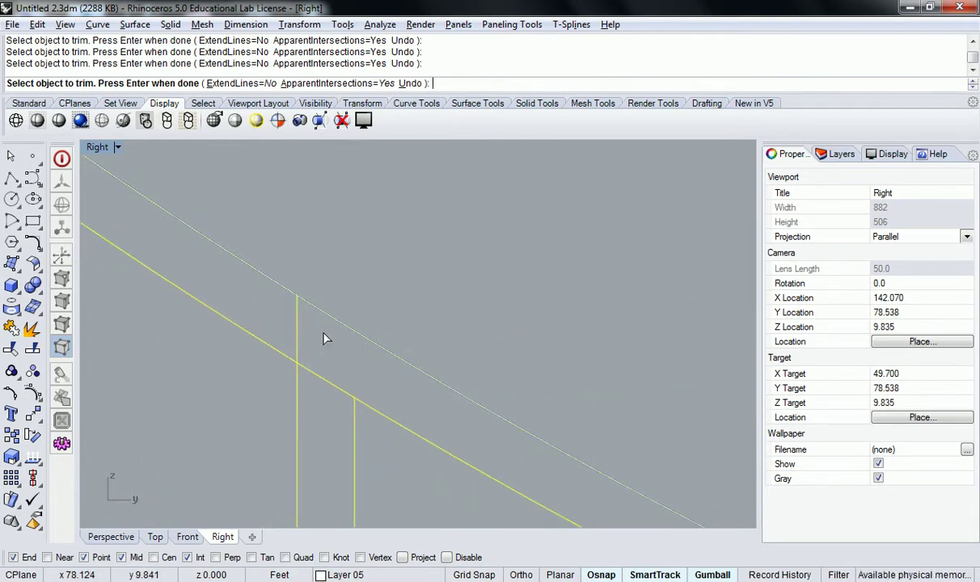
- Trim open the joints where the upper horizontal mullion pair meets the curve and both horizontal pairs meet the frame's left edge
scroll(315, 380, down, 3)
scroll(323, 339, up, 4)
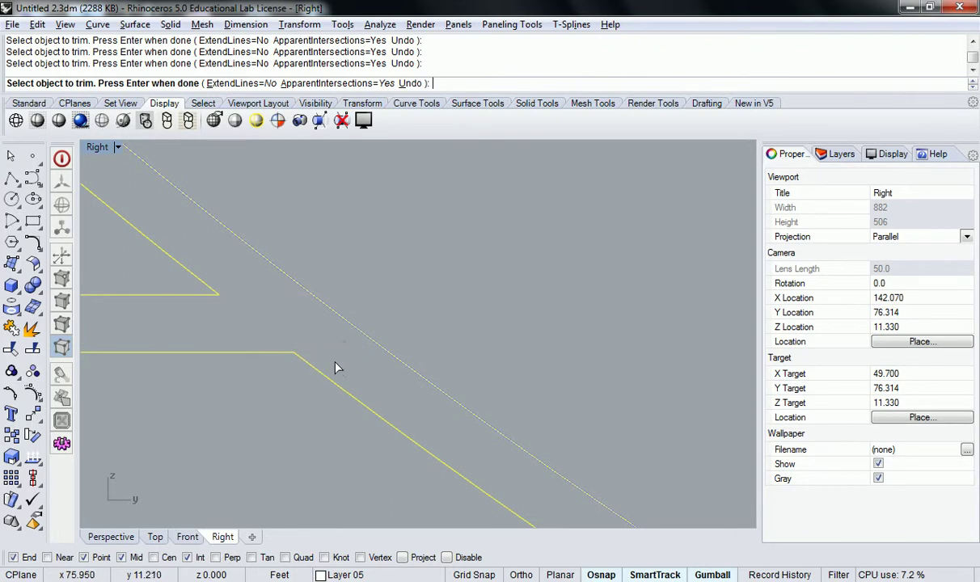
scroll(336, 347, down, 3)
scroll(245, 350, up, 4)
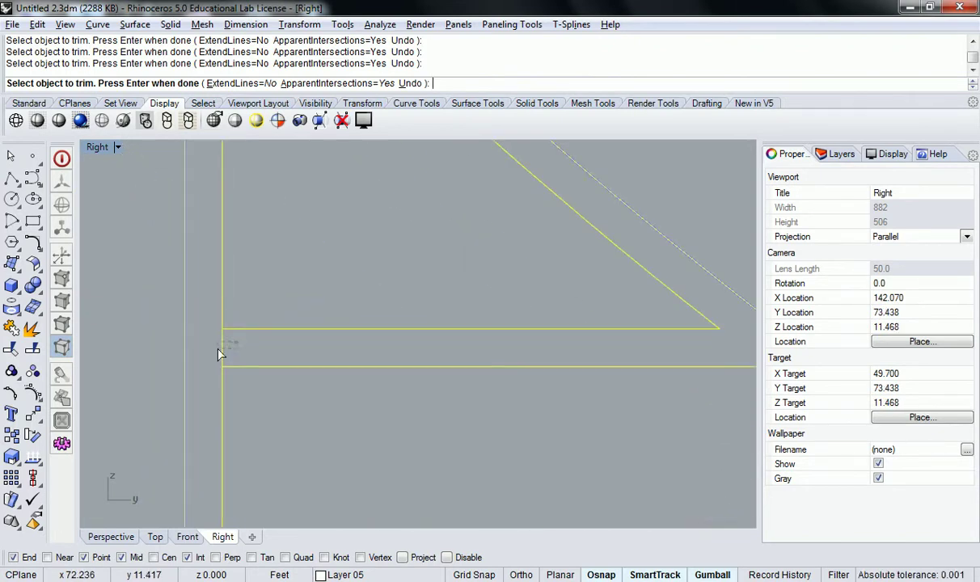
scroll(243, 340, down, 3)
scroll(285, 354, up, 4)
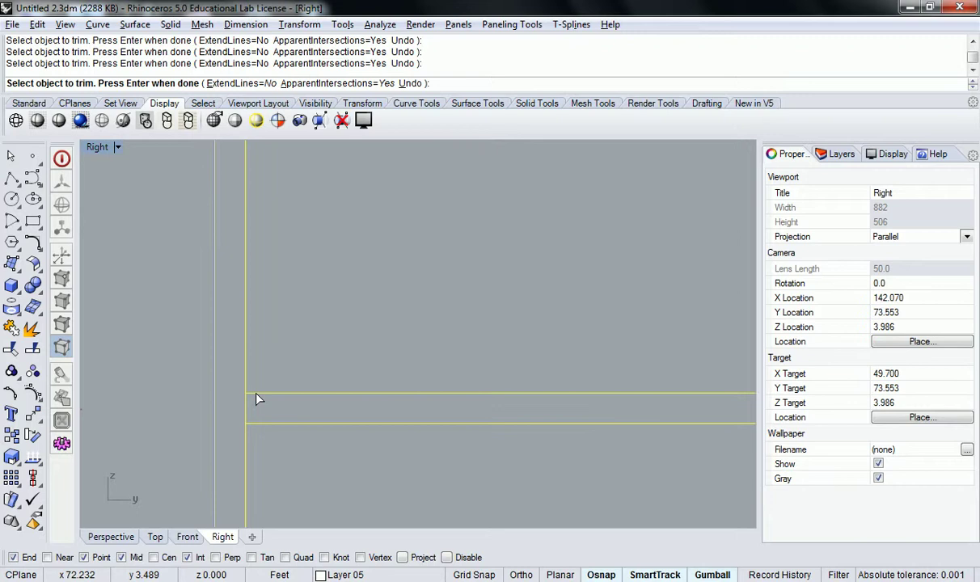
- Trim out the overlapping segments where the left and middle vertical mullion pairs cross the lower horizontal pair
scroll(241, 411, down, 3)
scroll(468, 371, up, 4)
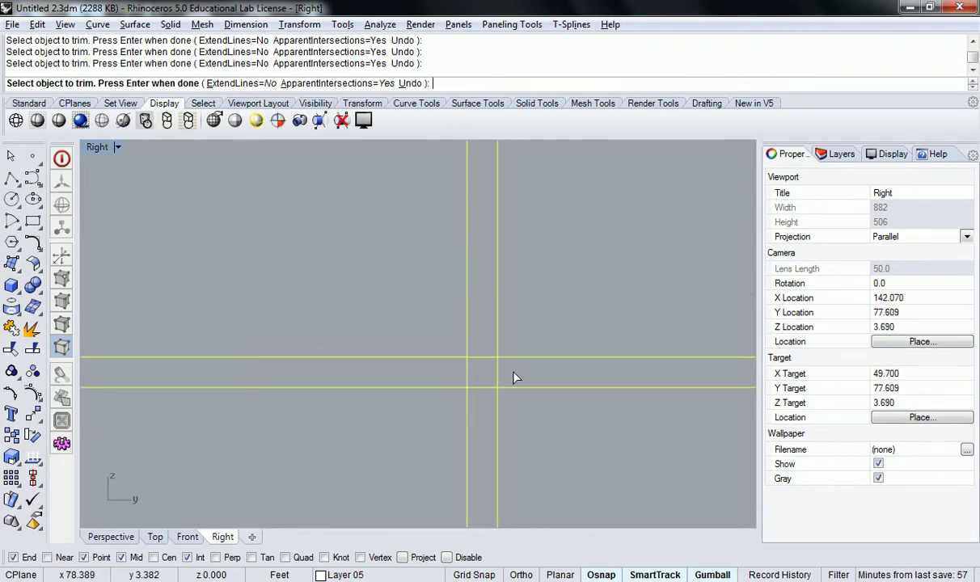
scroll(485, 354, down, 3)
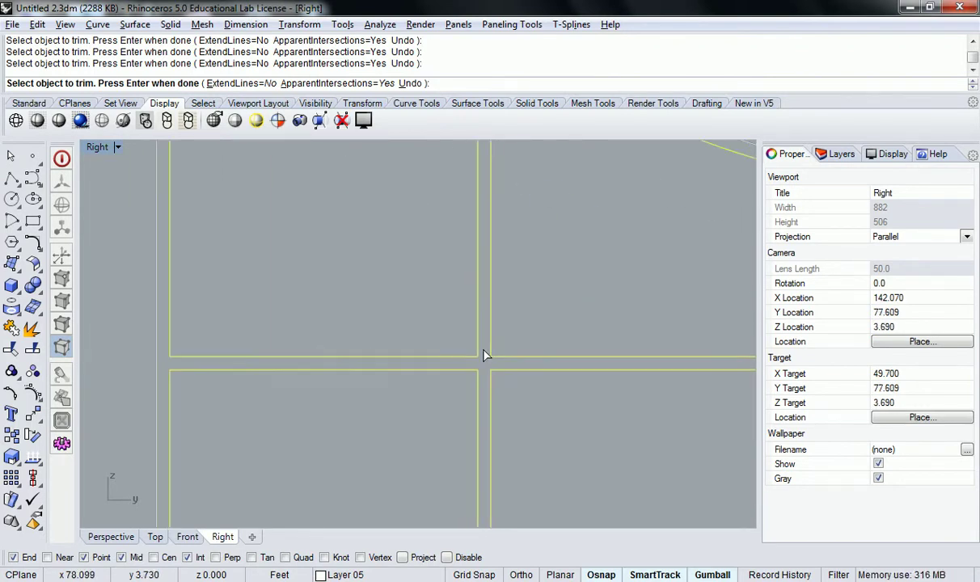
scroll(566, 336, up, 4)
scroll(557, 320, up, 3)
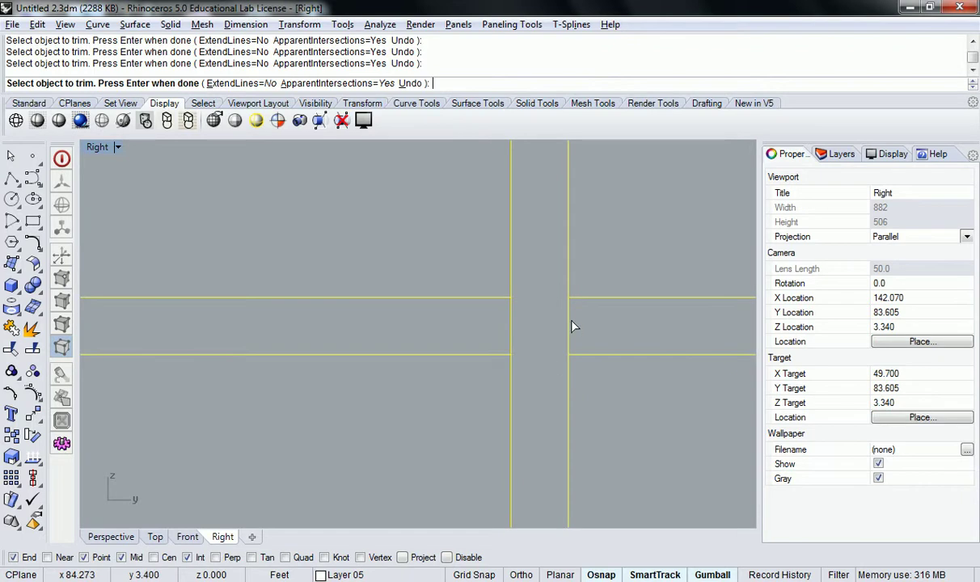
scroll(450, 341, down, 7)
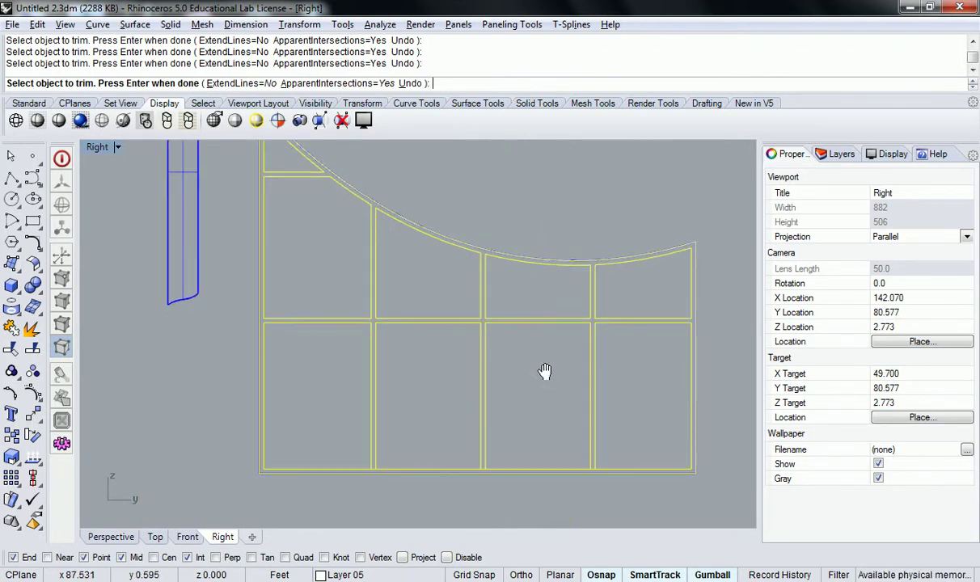
- Trim the inner outline's bottom edge between the lines of each vertical mullion pair and finish trimming
scroll(545, 371, up, 8)
scroll(552, 468, down, 1)
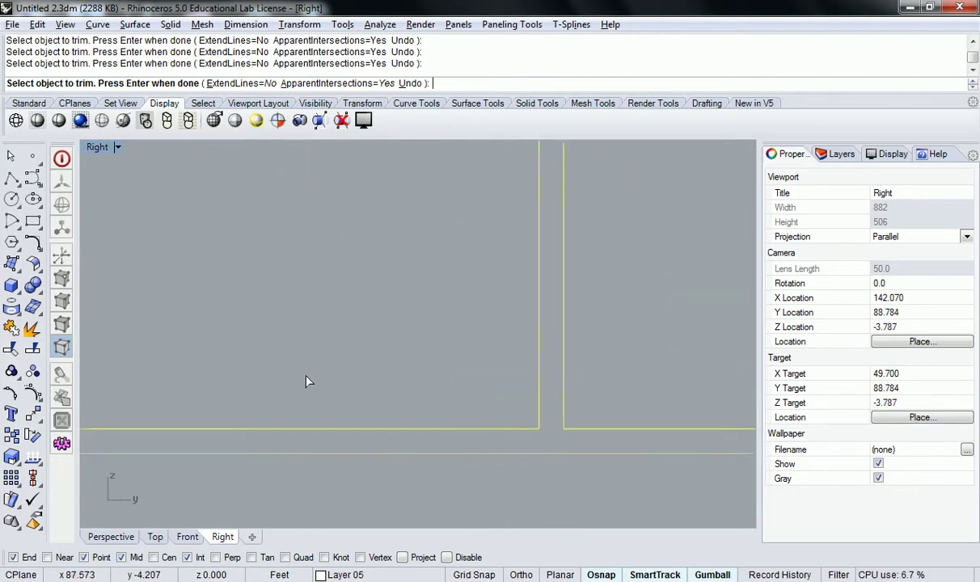
right_drag(305, 375, 588, 350)
right_drag(329, 349, 445, 351)
scroll(386, 385, up, 5)
drag(386, 396, 370, 441)
scroll(358, 413, down, 8)
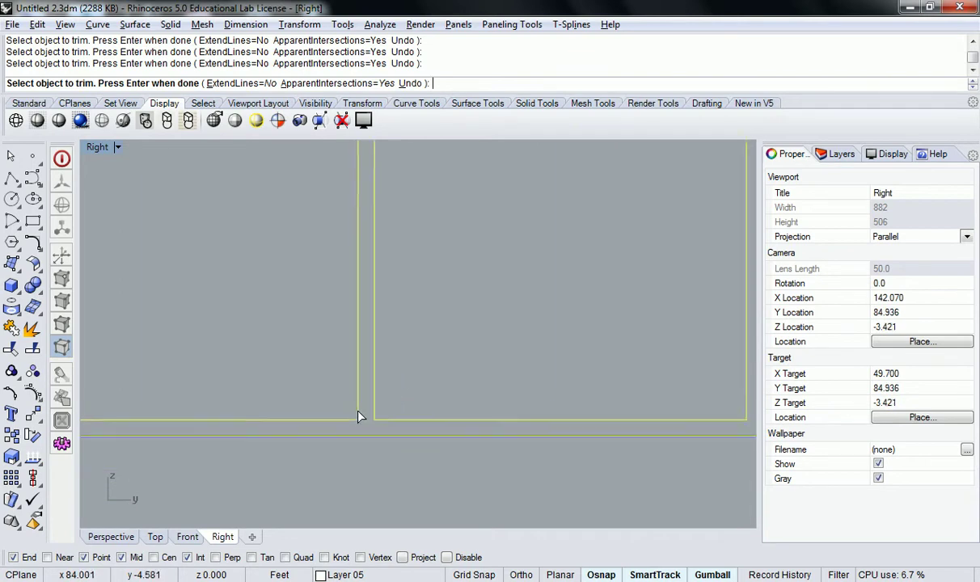
scroll(372, 404, down, 3)
scroll(313, 420, up, 5)
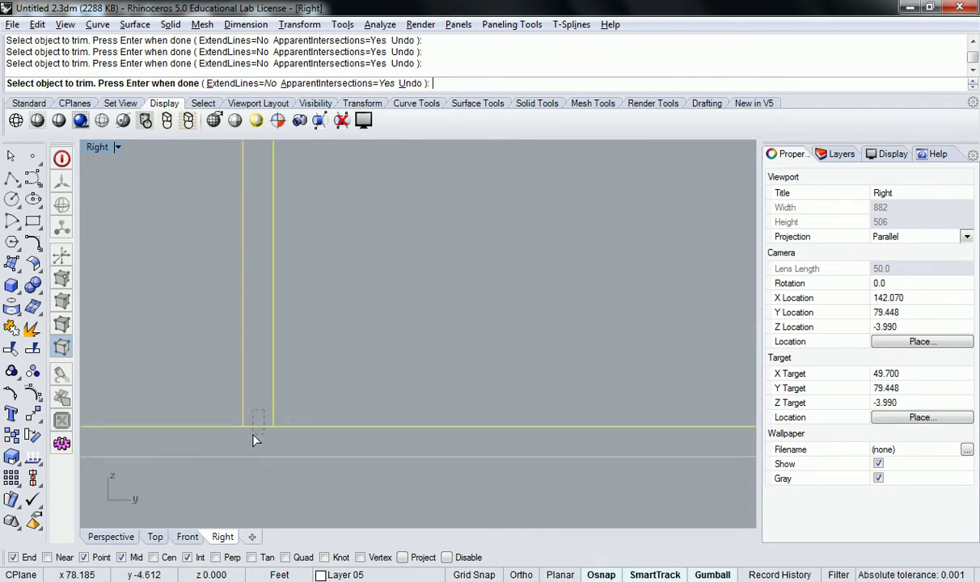
scroll(253, 440, down, 8)
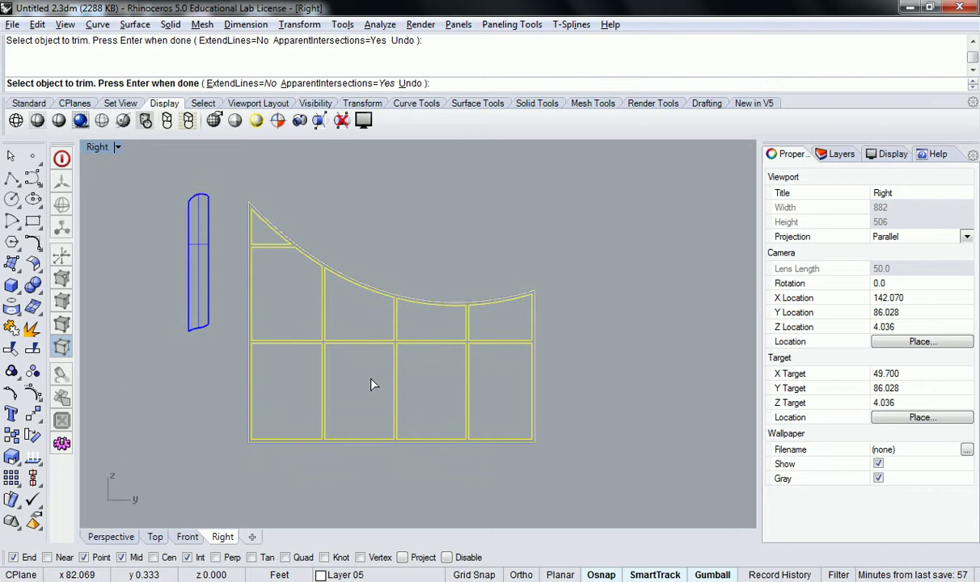
key(Return)
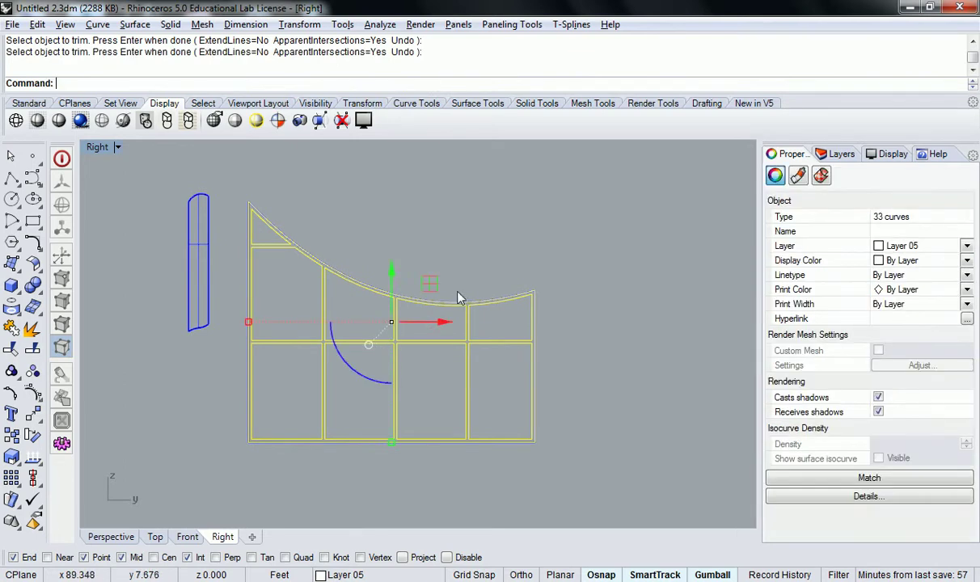
- Extrude the trimmed mullion and outline curves as solids by 6"
scroll(465, 339, down, 6)
text(ExtrudeCrv)
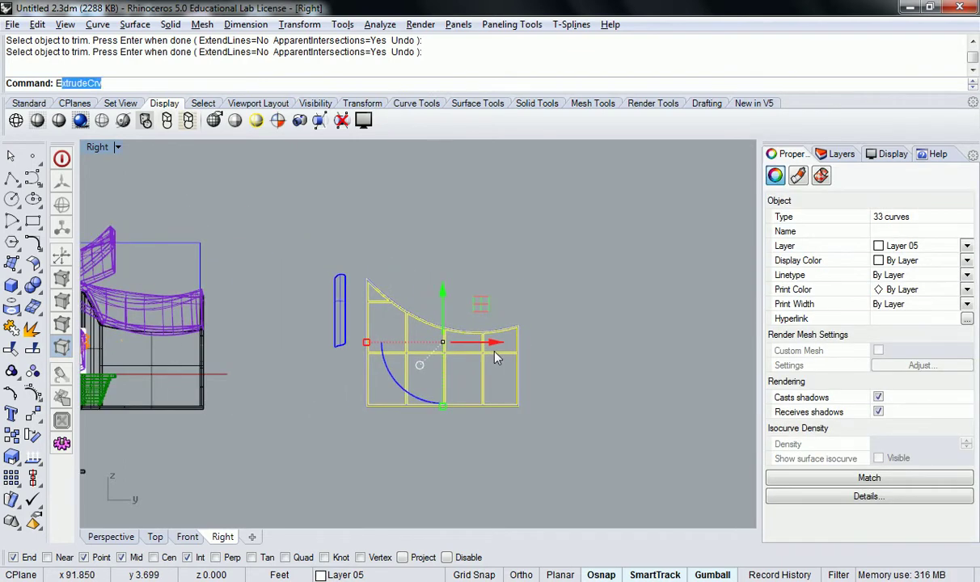
key(Return)
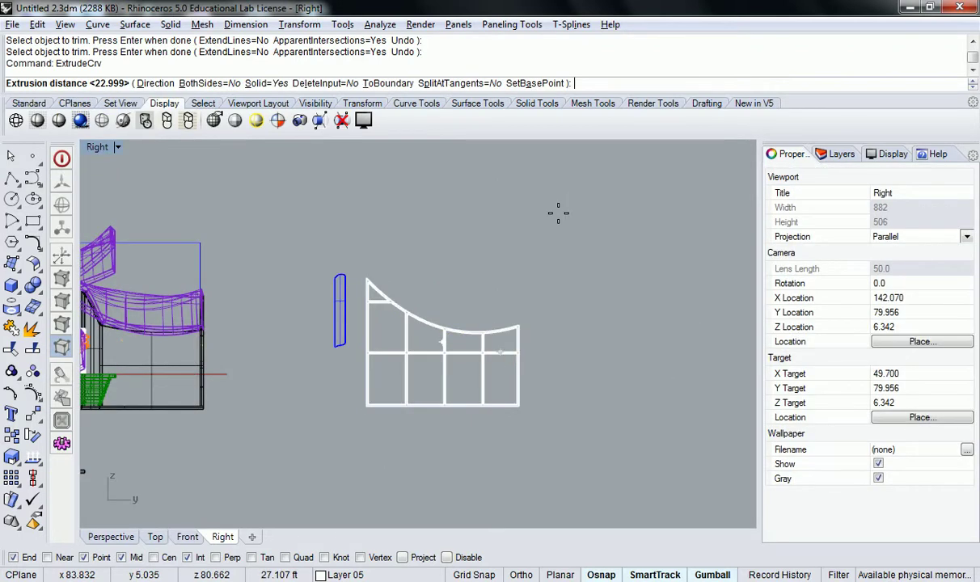
text(6")
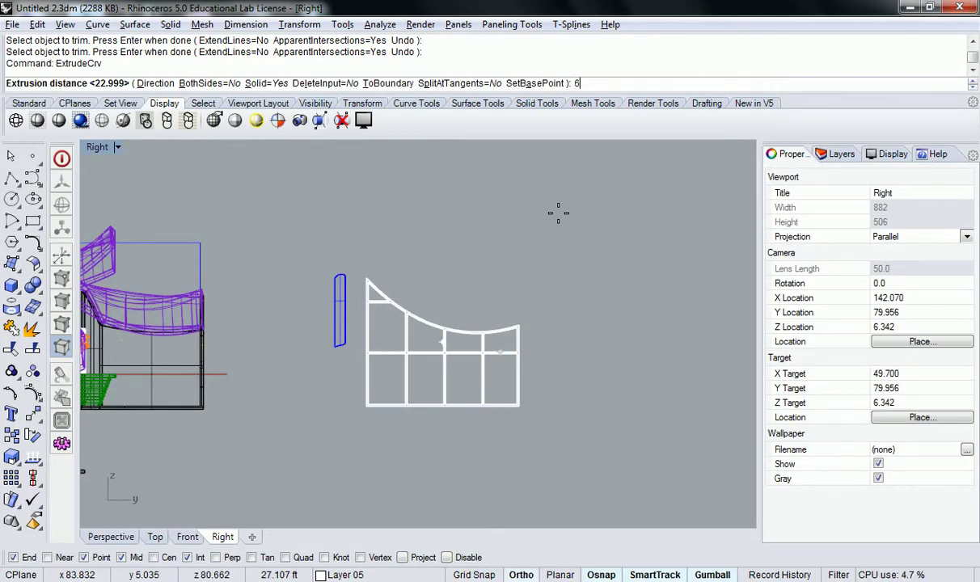
key(Return)
key(Escape)
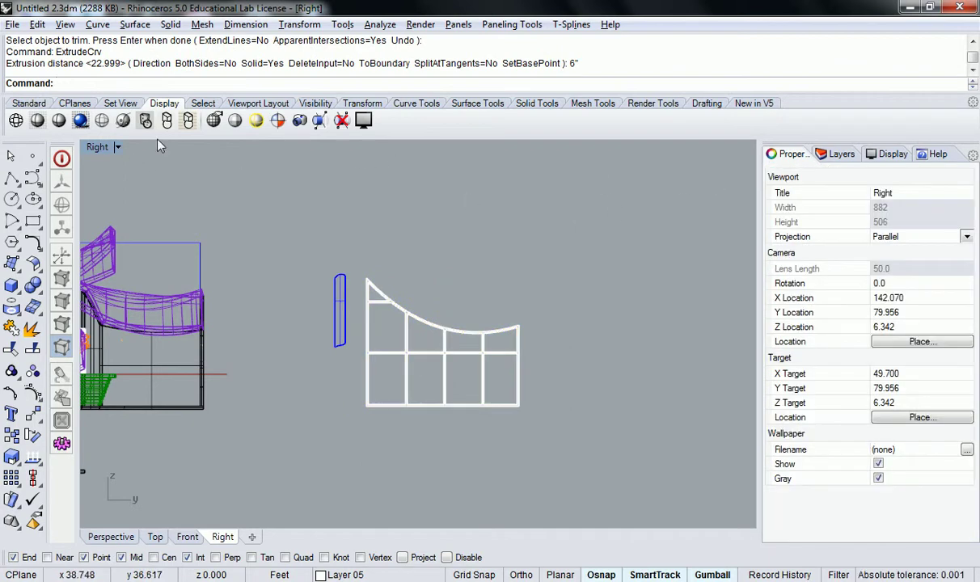
- Examine the extruded mullion frame against the blue panel from several angles in the Perspective view
double_click(97, 146)
scroll(550, 217, up, 15)
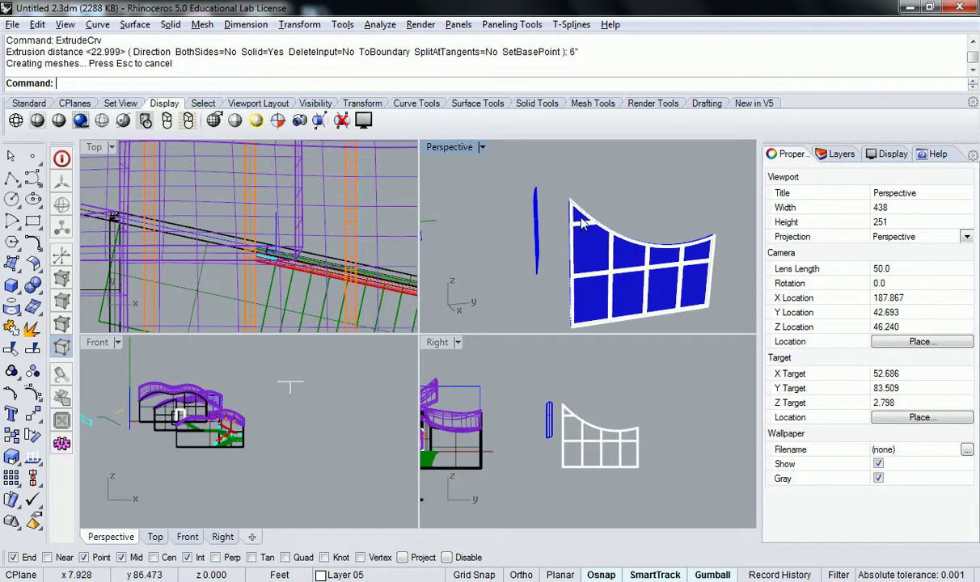
shift+right_drag(653, 252, 591, 212)
scroll(591, 198, up, 4)
click(608, 248)
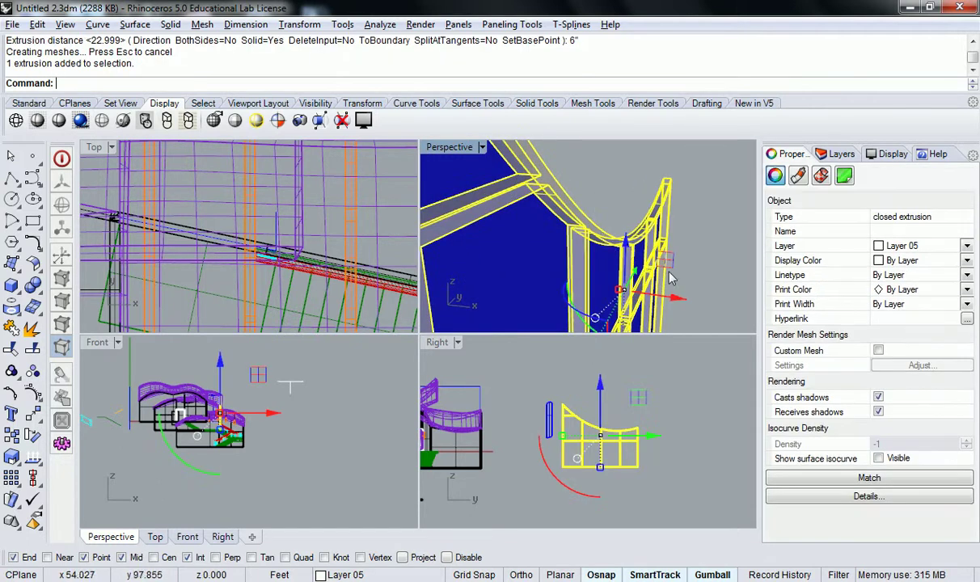
scroll(671, 238, down, 6)
right_drag(685, 249, 623, 264)
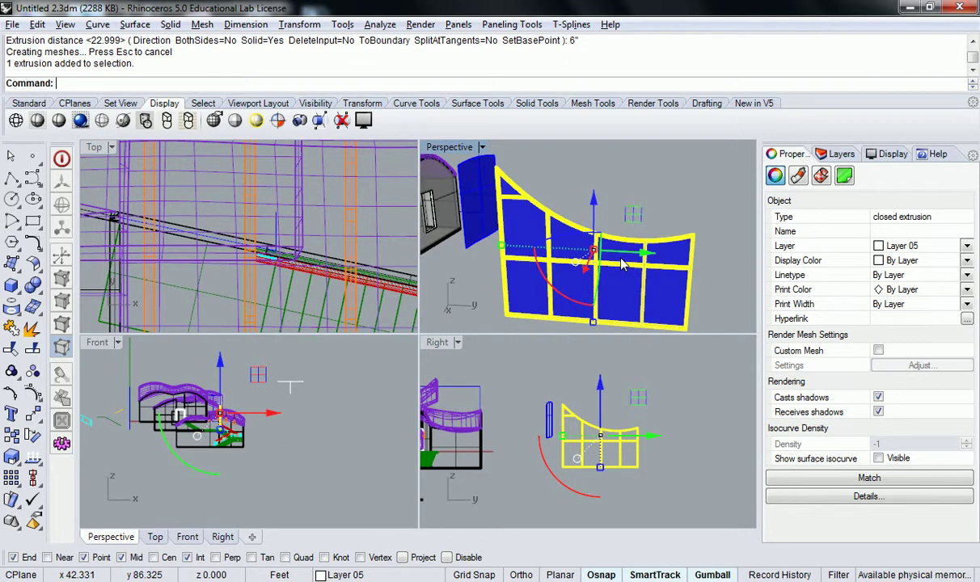
right_click(622, 263)
right_drag(534, 218, 647, 259)
scroll(578, 236, up, 9)
key(Escape)
scroll(633, 227, up, 8)
scroll(593, 208, down, 14)
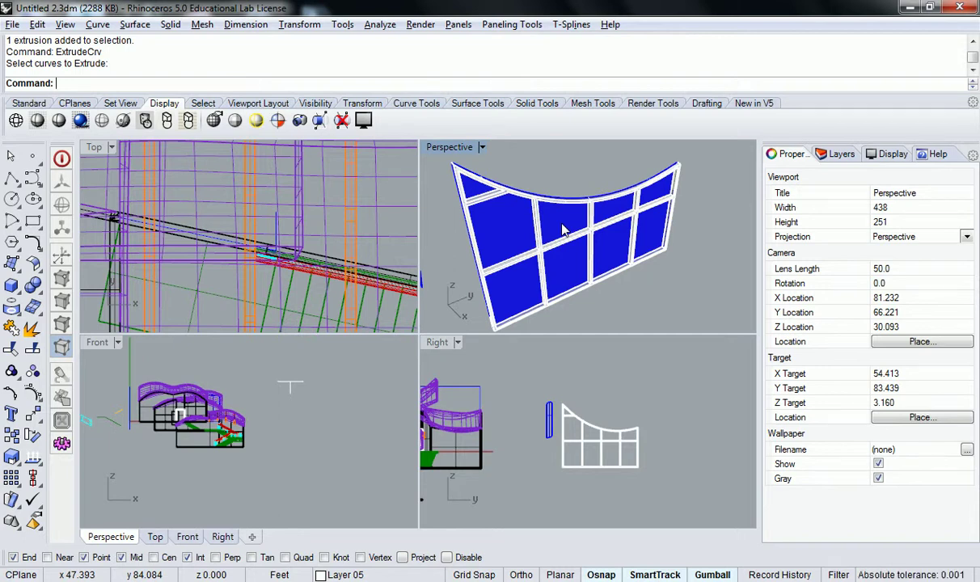
- Undo the mullion extrusion and the trimming of the mullion lines
key(ctrl+z)
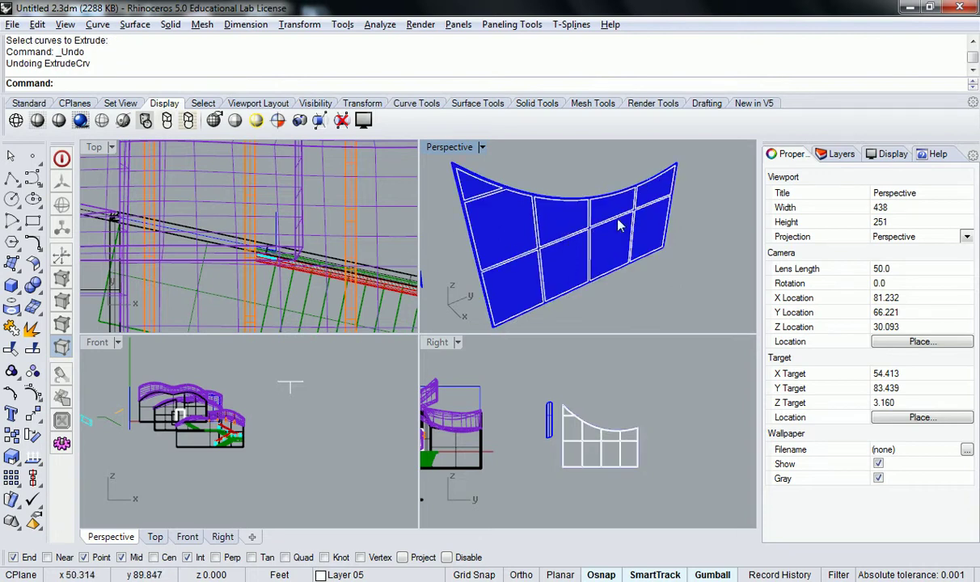
right_drag(573, 218, 612, 221)
right_drag(579, 266, 616, 287)
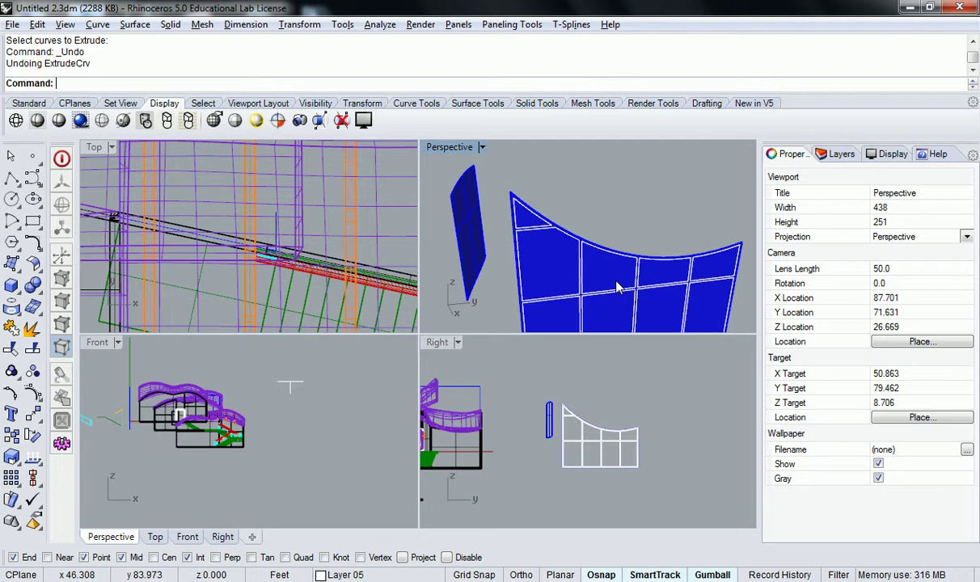
scroll(565, 416, up, 4)
key(ctrl+z)
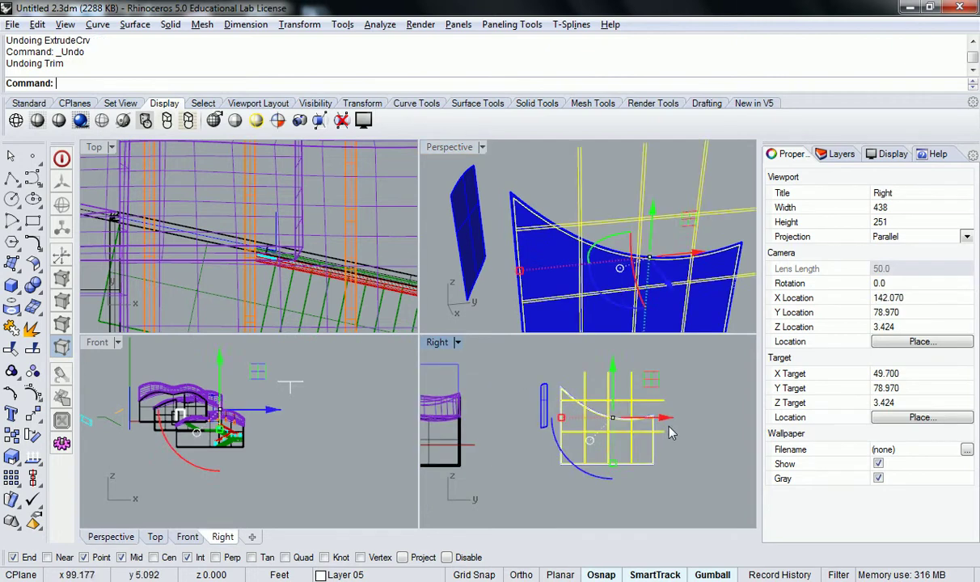
- Maximize the Right view and set its display mode to Shaded
click(683, 418)
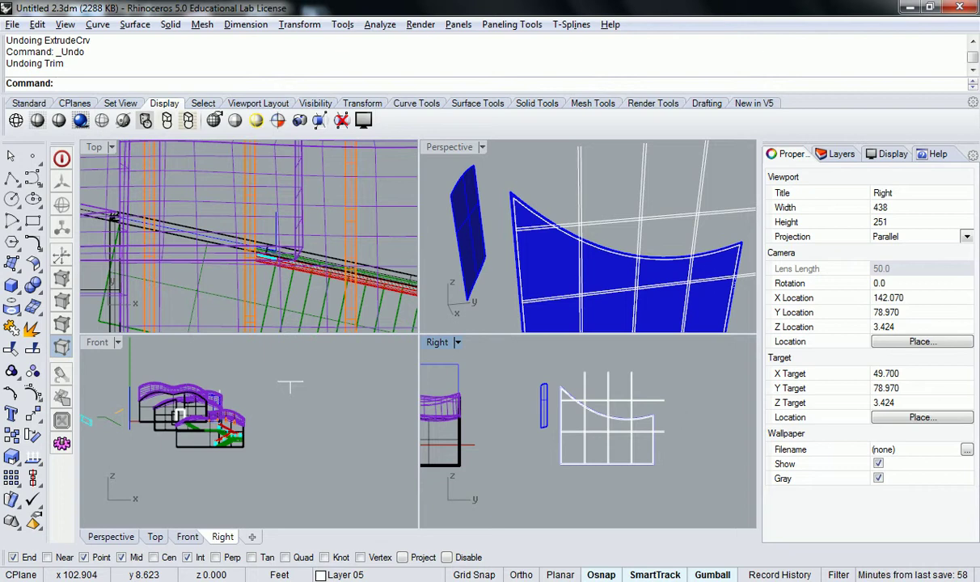
key(Return)
key(Escape)
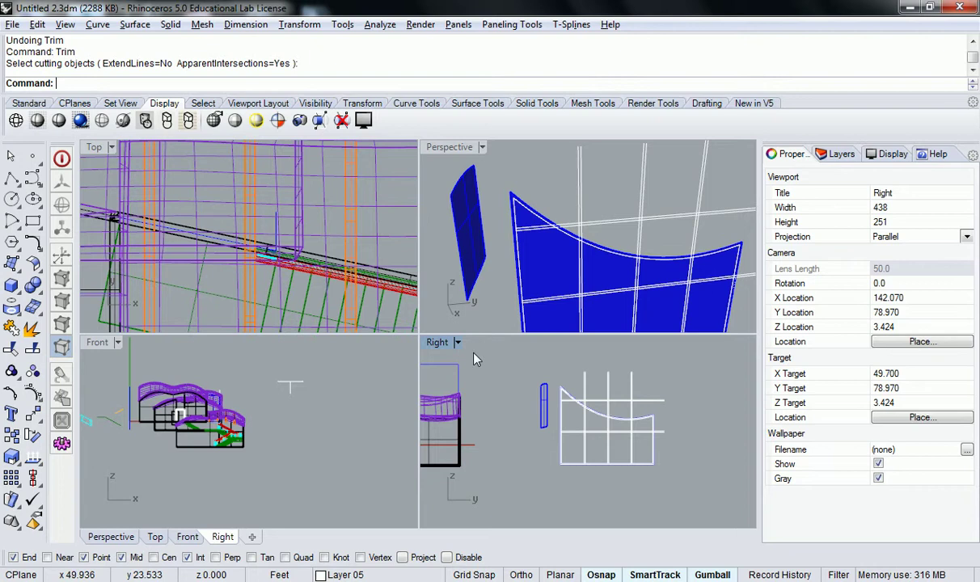
double_click(440, 344)
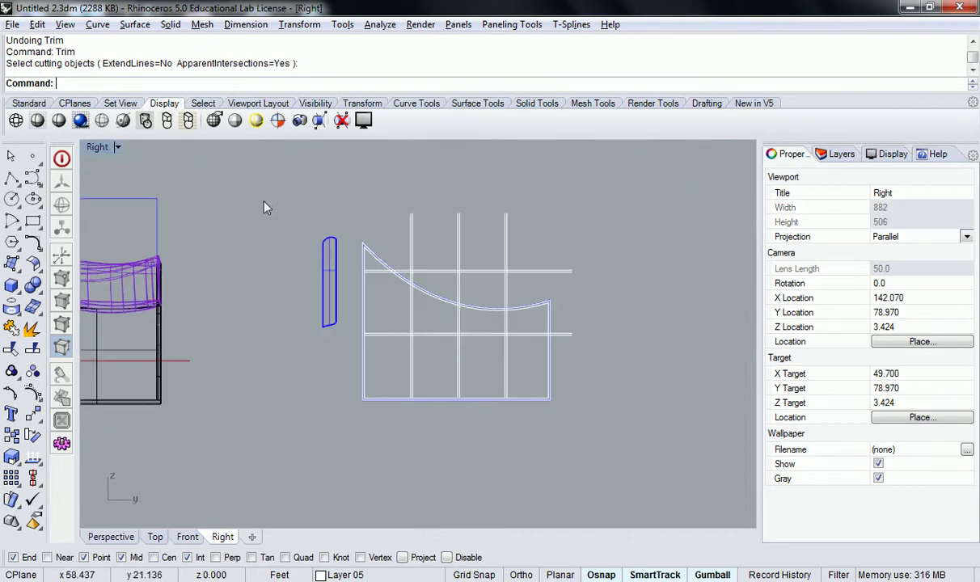
click(37, 121)
scroll(499, 307, up, 6)
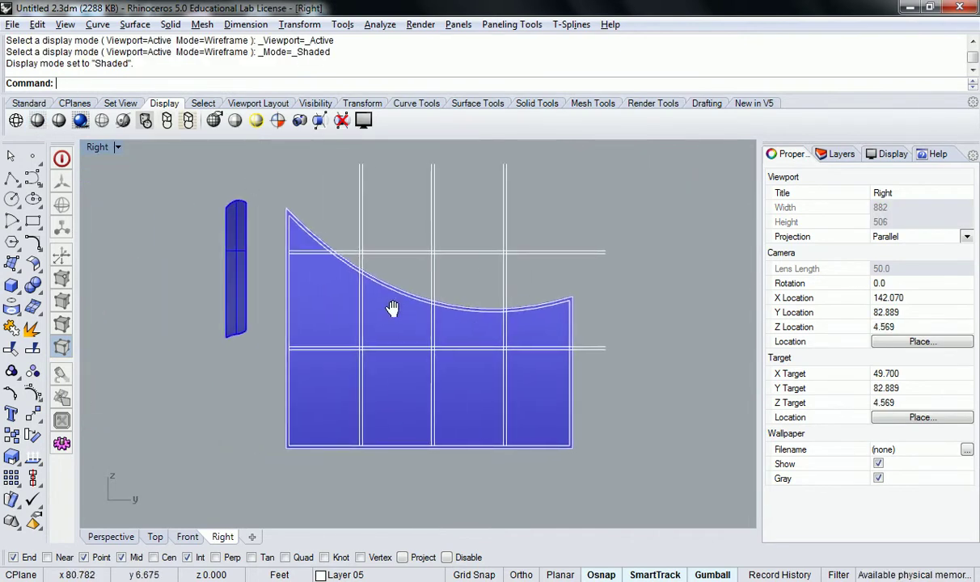
scroll(396, 315, down, 2)
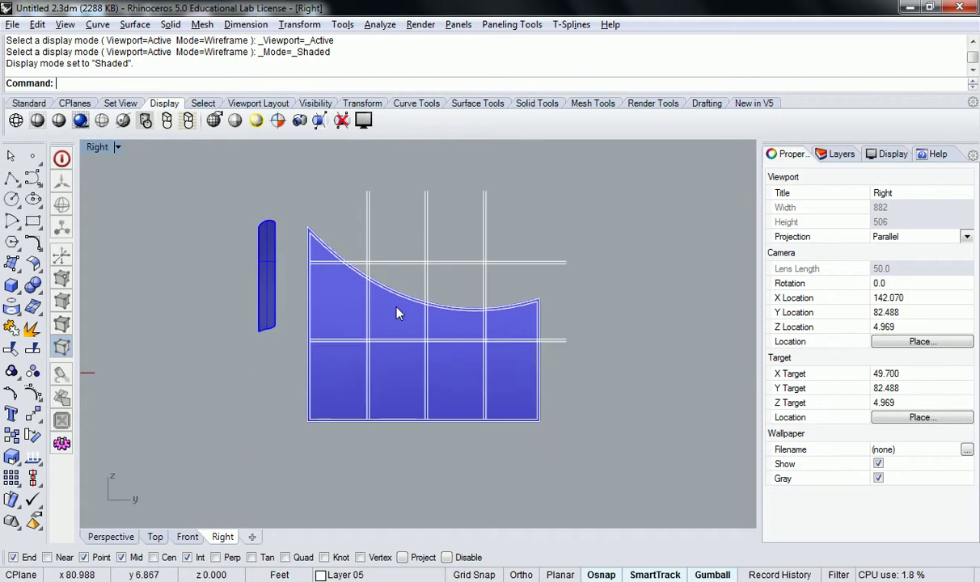
- Trim every pane opening out of the blue panel, using the mullion lines and both outline curves as cutting objects
key(Return)
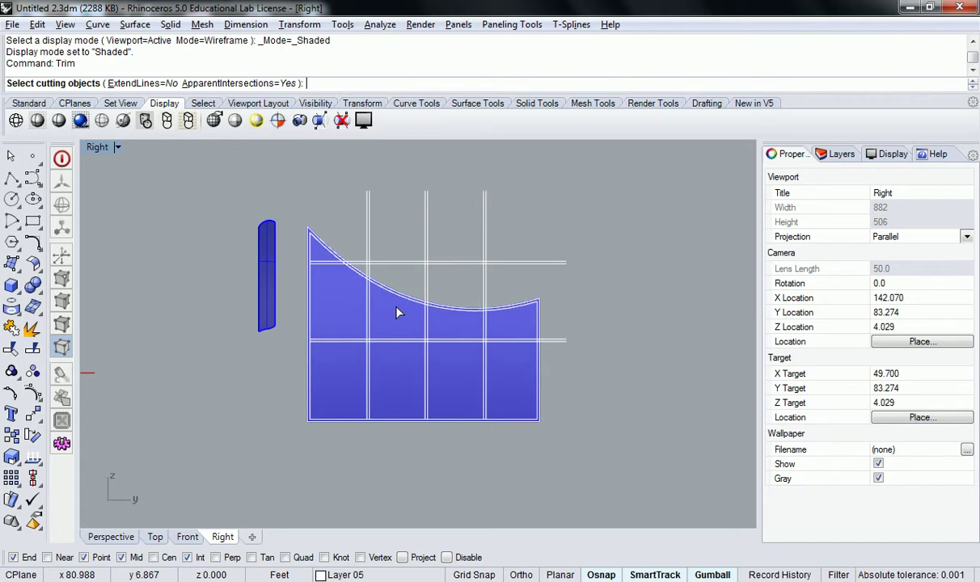
drag(603, 183, 299, 448)
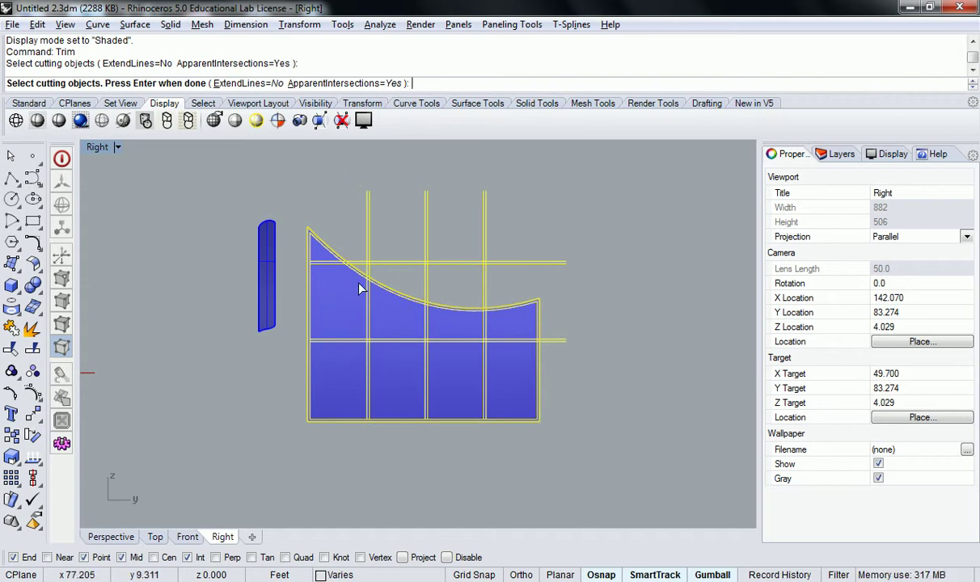
key(Return)
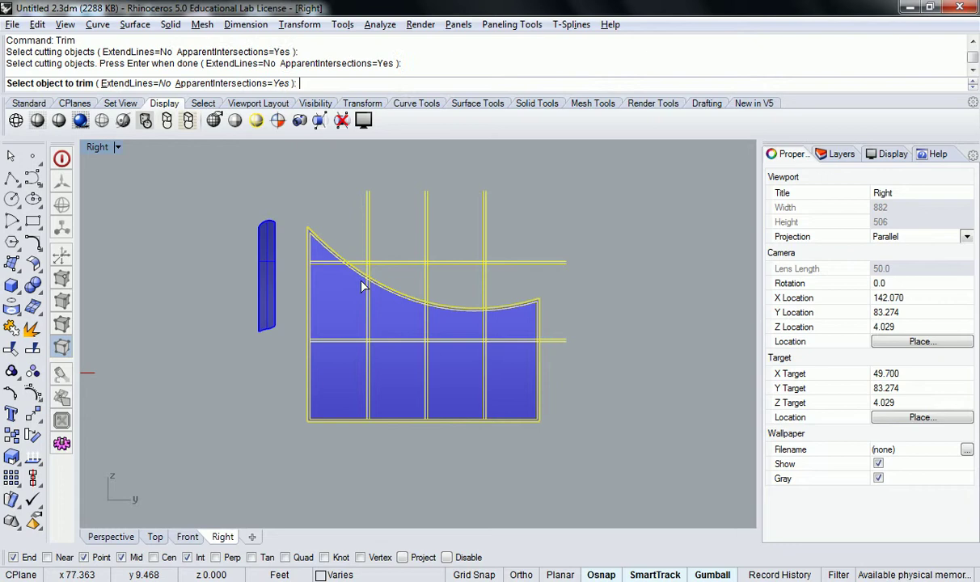
click(331, 274)
scroll(319, 262, up, 5)
click(318, 259)
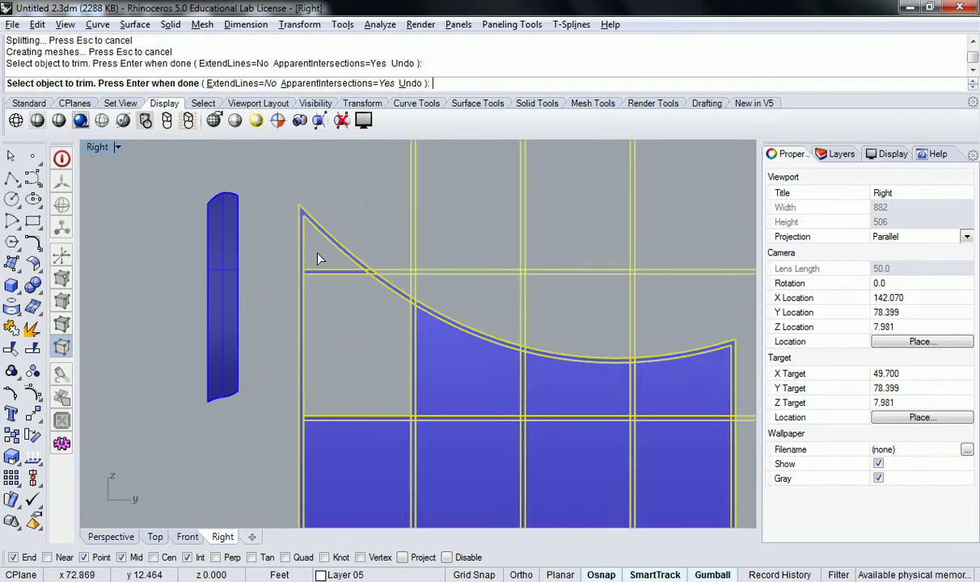
click(376, 460)
click(448, 440)
click(468, 392)
click(566, 396)
click(602, 452)
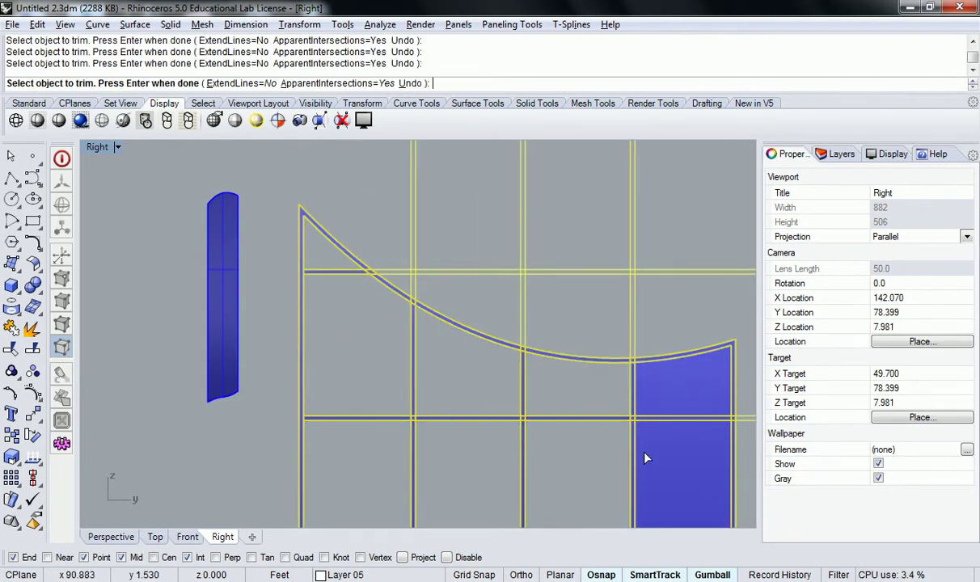
click(650, 452)
click(679, 399)
scroll(675, 365, down, 4)
key(Return)
- Restore the four-viewport layout and examine the trimmed mullion frame up close in the Perspective view
scroll(679, 381, up, 3)
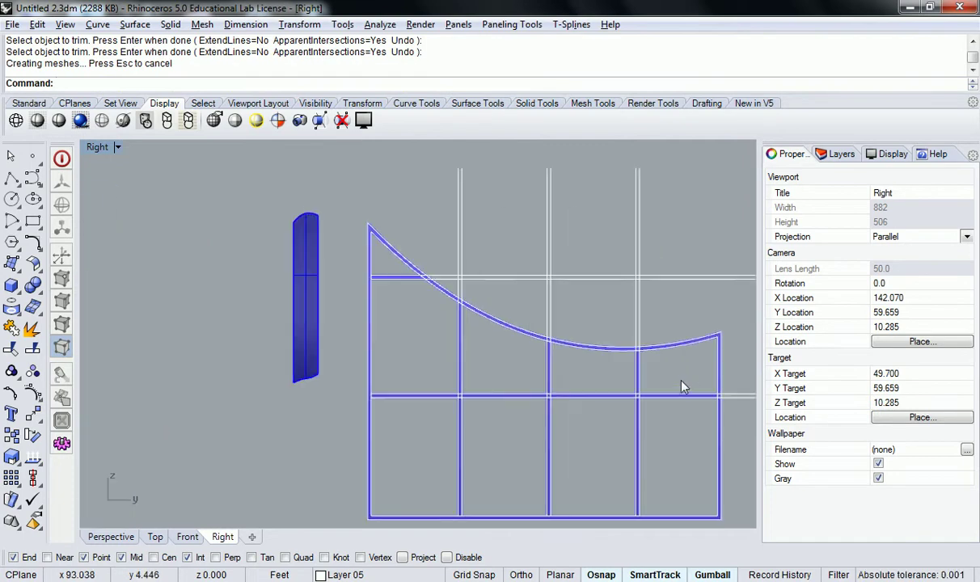
right_drag(682, 387, 644, 349)
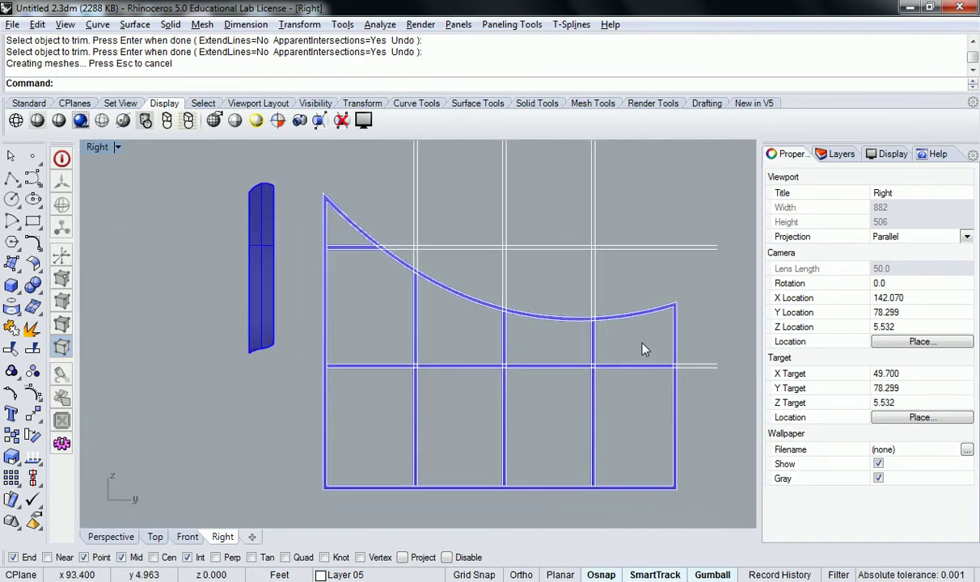
double_click(93, 146)
right_drag(537, 207, 641, 255)
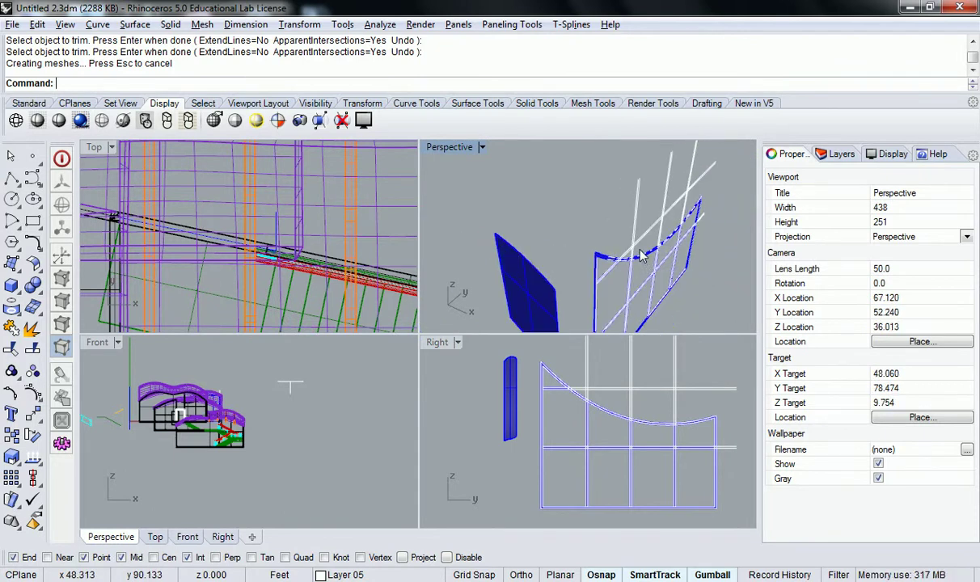
scroll(625, 241, up, 4)
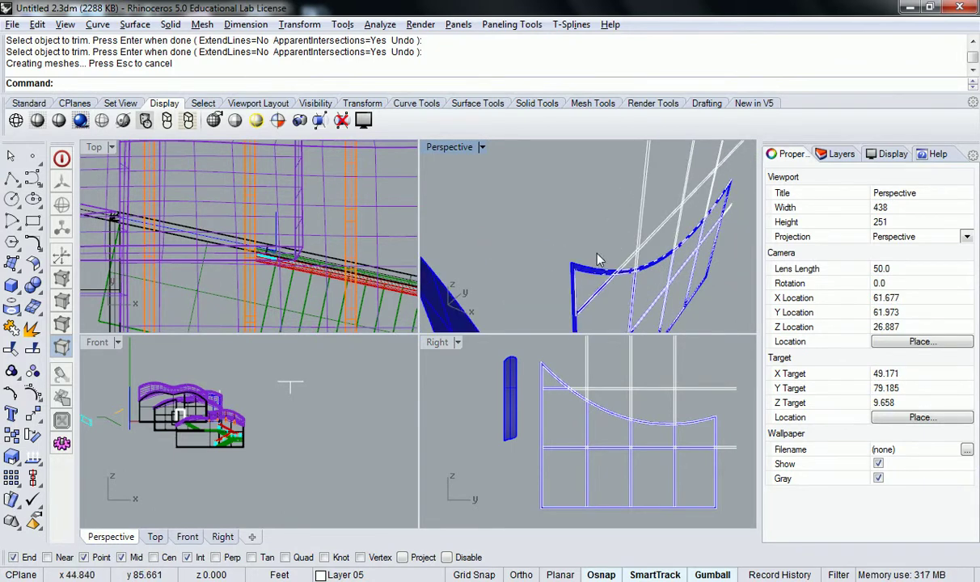
right_drag(657, 314, 571, 278)
scroll(571, 278, up, 4)
- Extrude the trimmed mullion surface with ExtrudeSrf as a solid to both sides by 6"
text(Extrude)
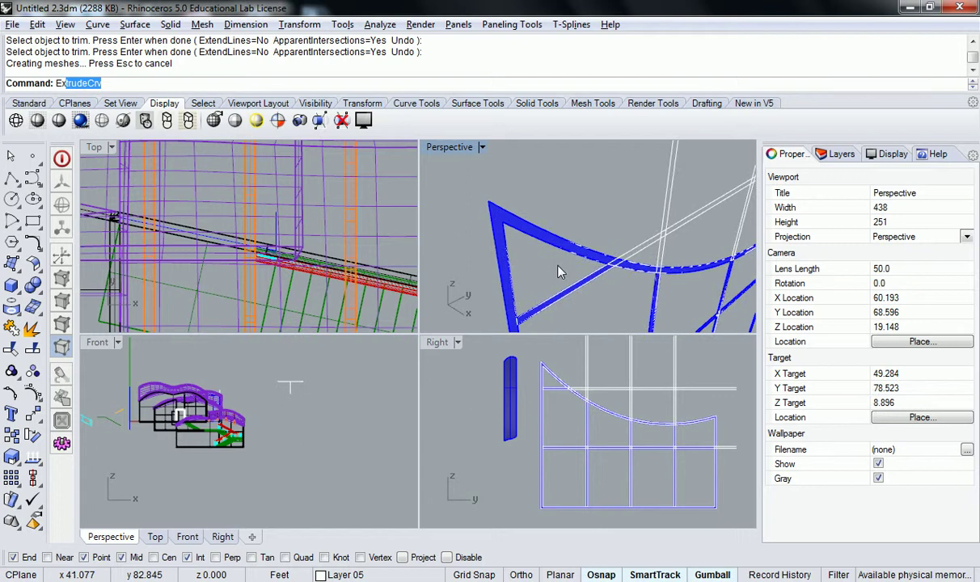
text(S)
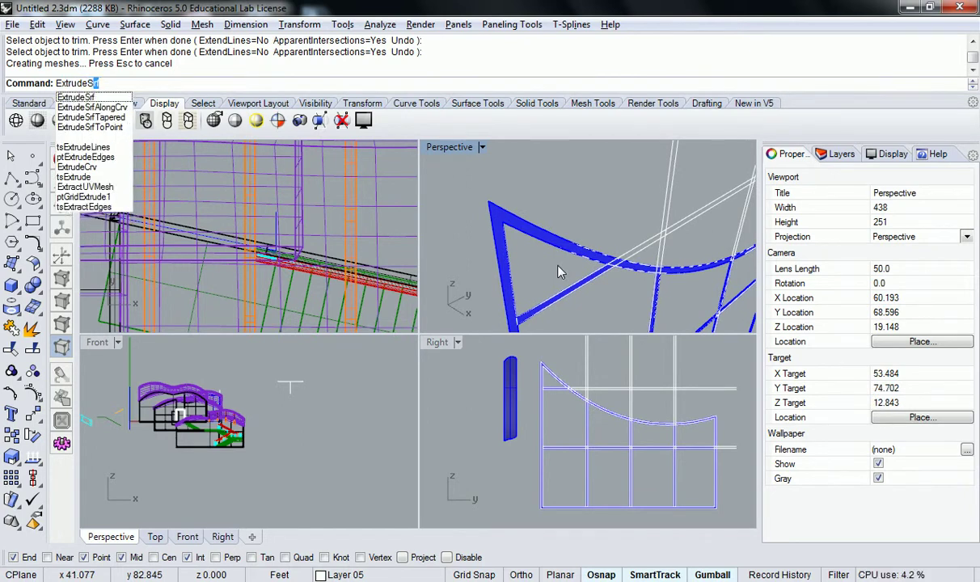
key(Return)
scroll(560, 234, up, 3)
click(560, 235)
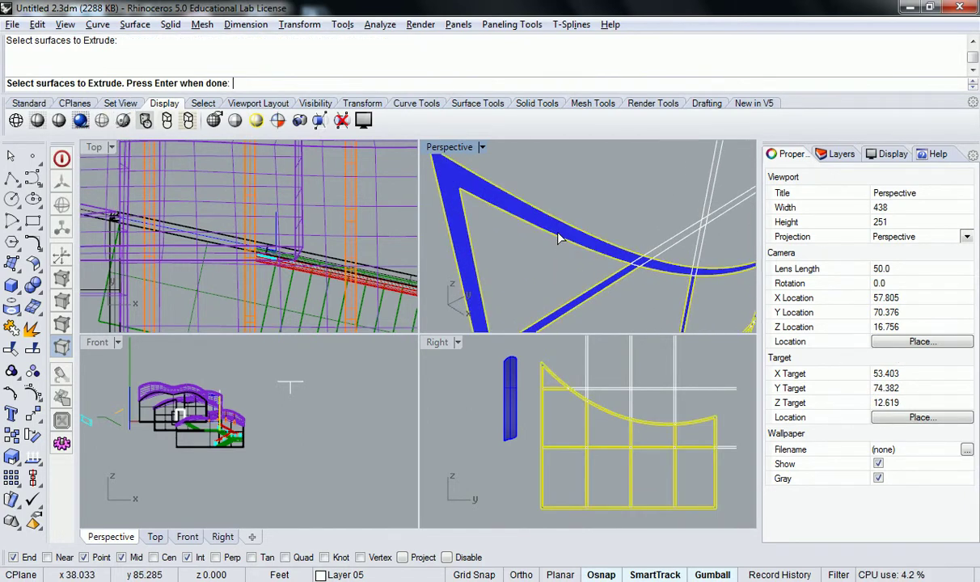
scroll(553, 236, down, 3)
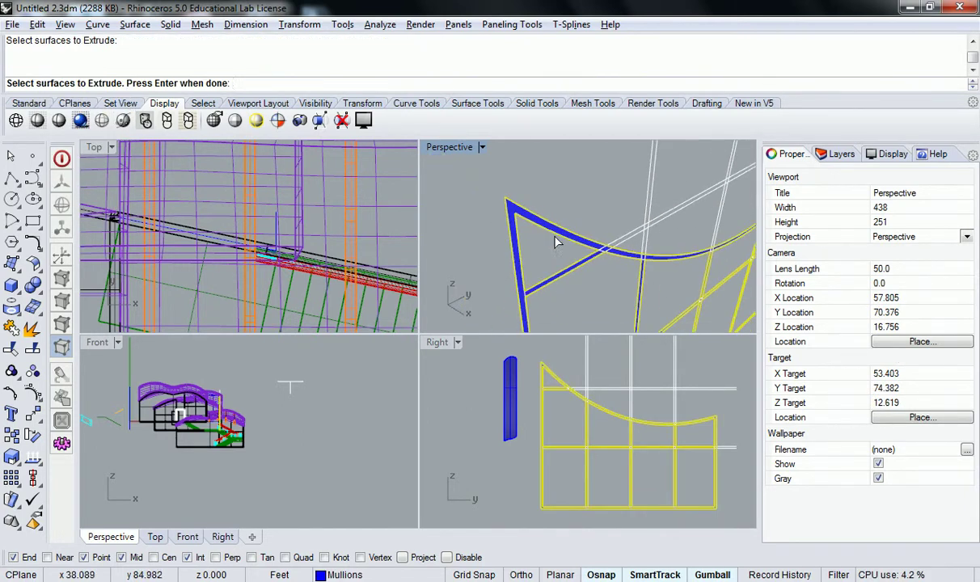
key(Return)
click(217, 83)
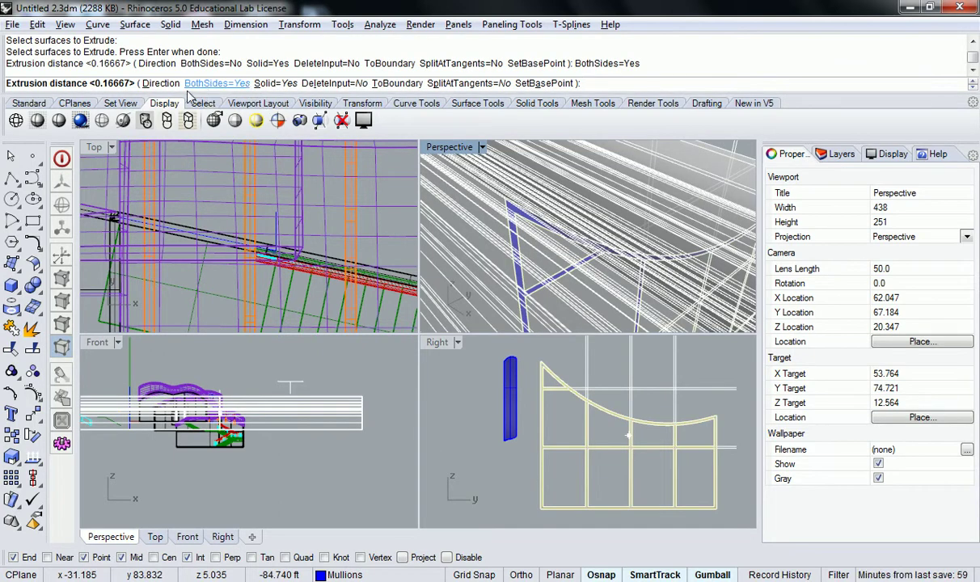
text(6")
key(Return)
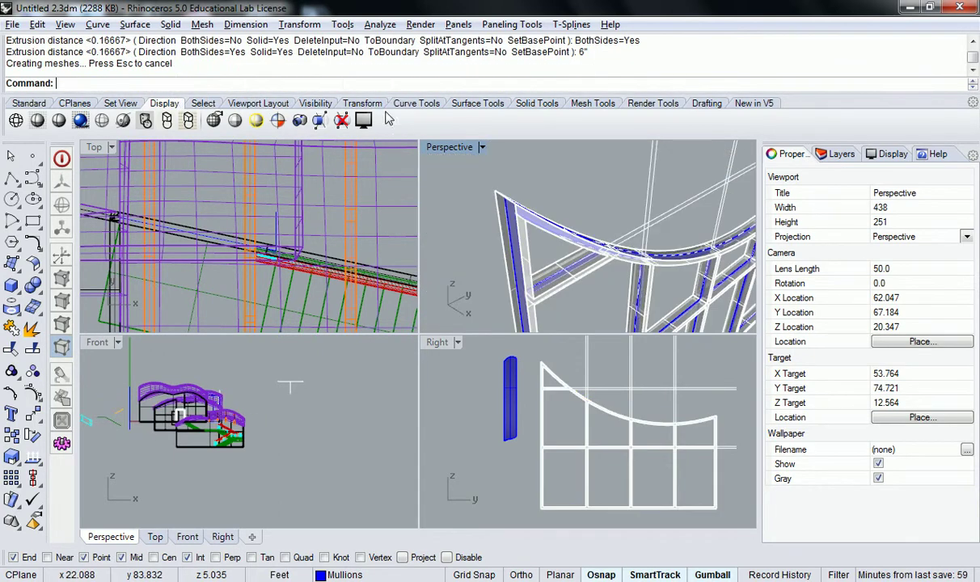
- Make the glass layer current and move the closed outline curve of the mullion frame onto it
right_drag(642, 240, 556, 218)
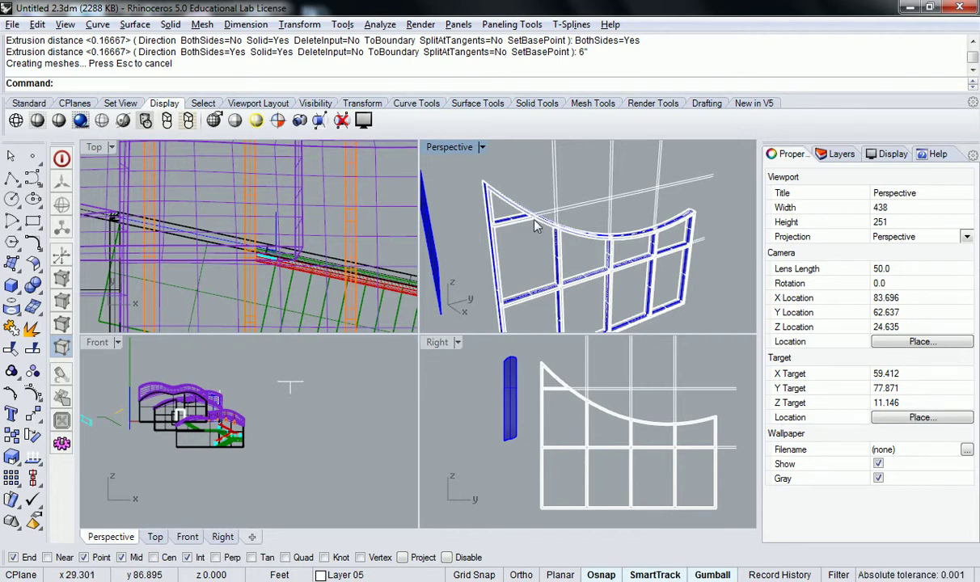
scroll(533, 219, up, 5)
click(627, 232)
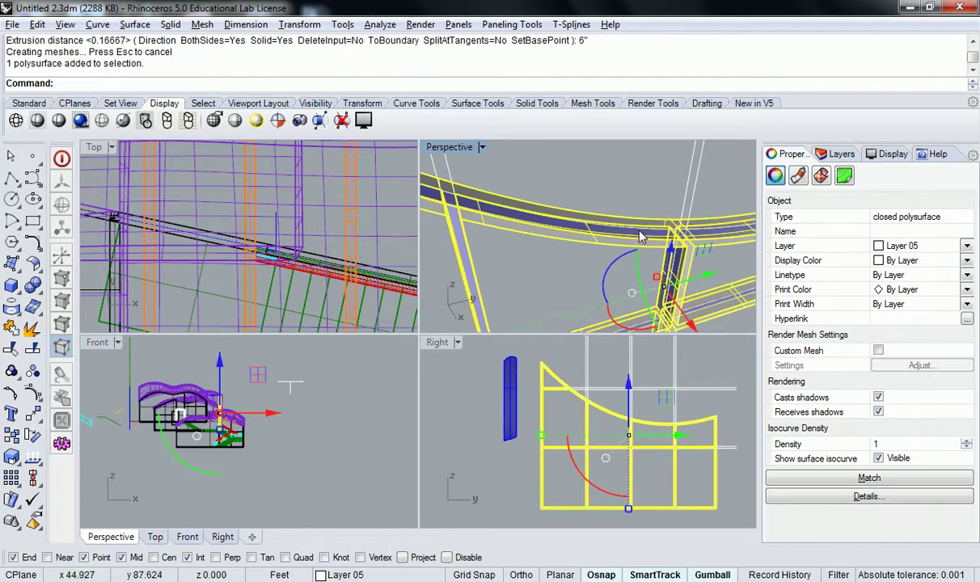
click(659, 246)
click(683, 270)
scroll(565, 234, down, 5)
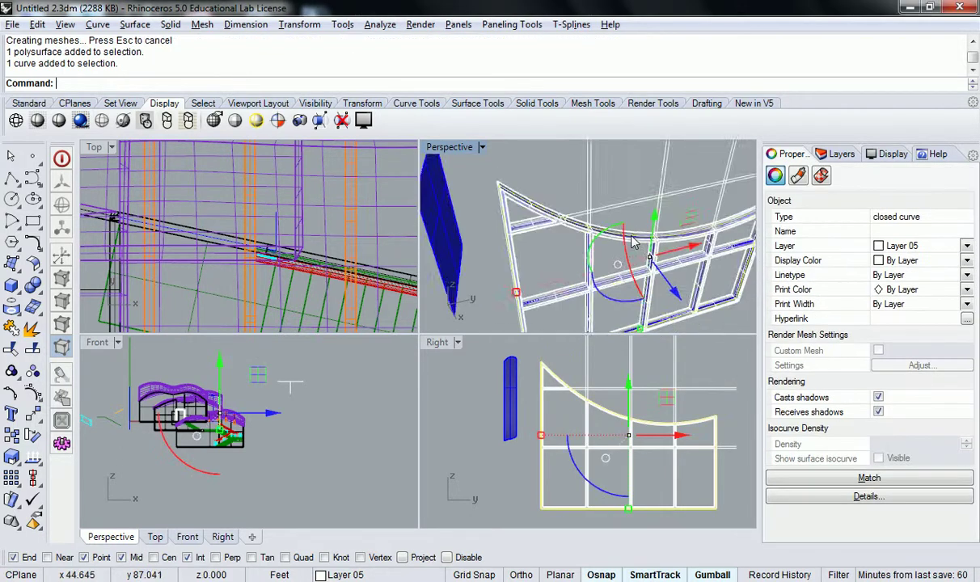
scroll(517, 228, up, 2)
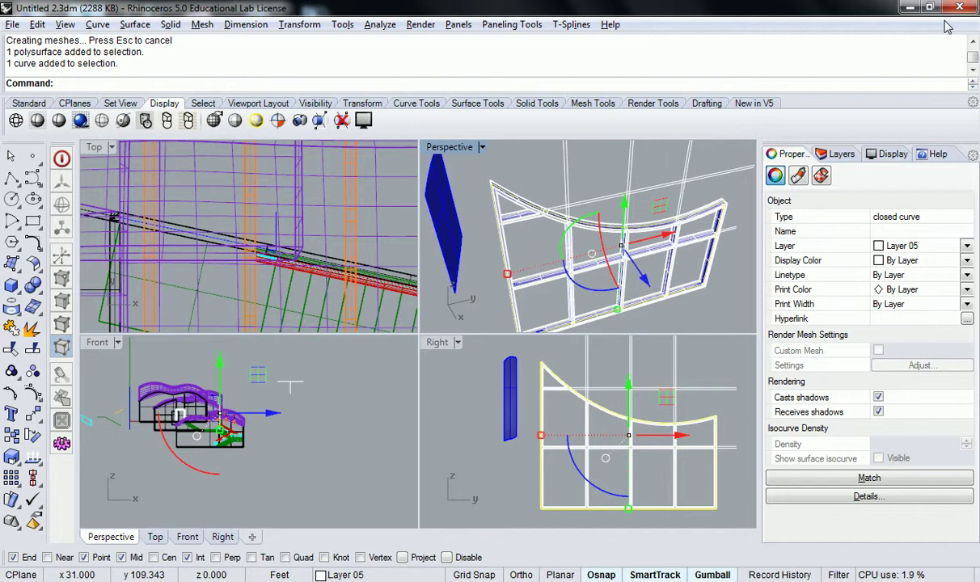
click(815, 156)
click(826, 283)
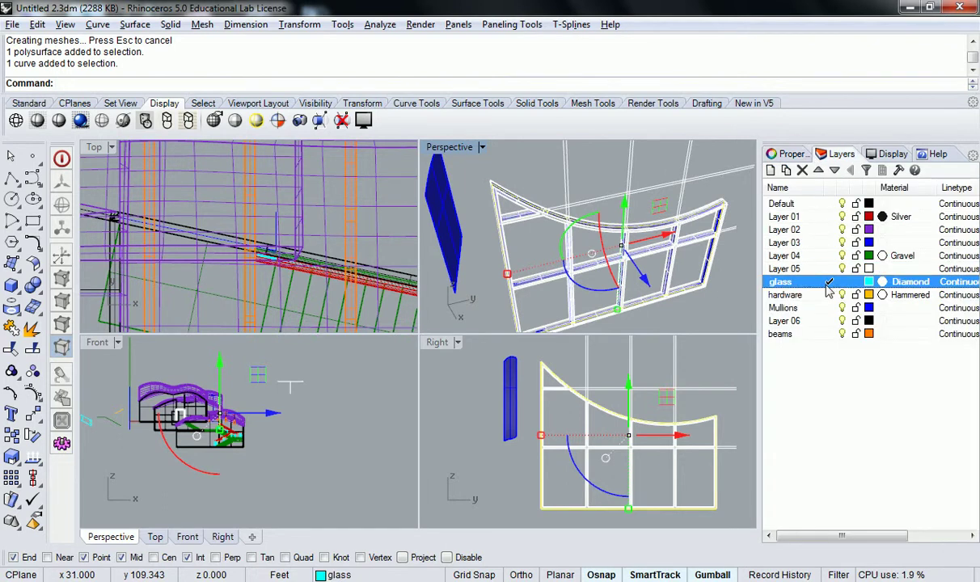
right_click(804, 283)
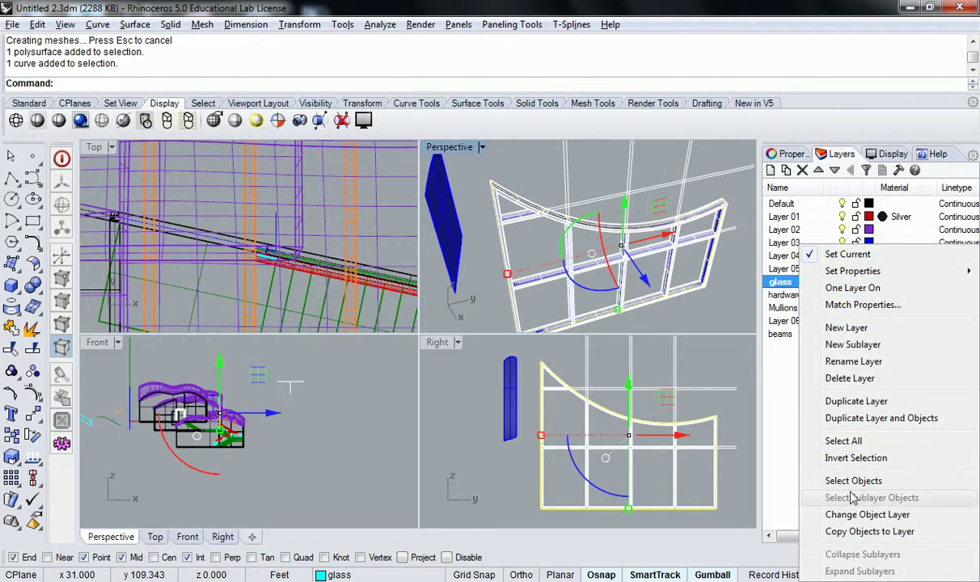
click(855, 515)
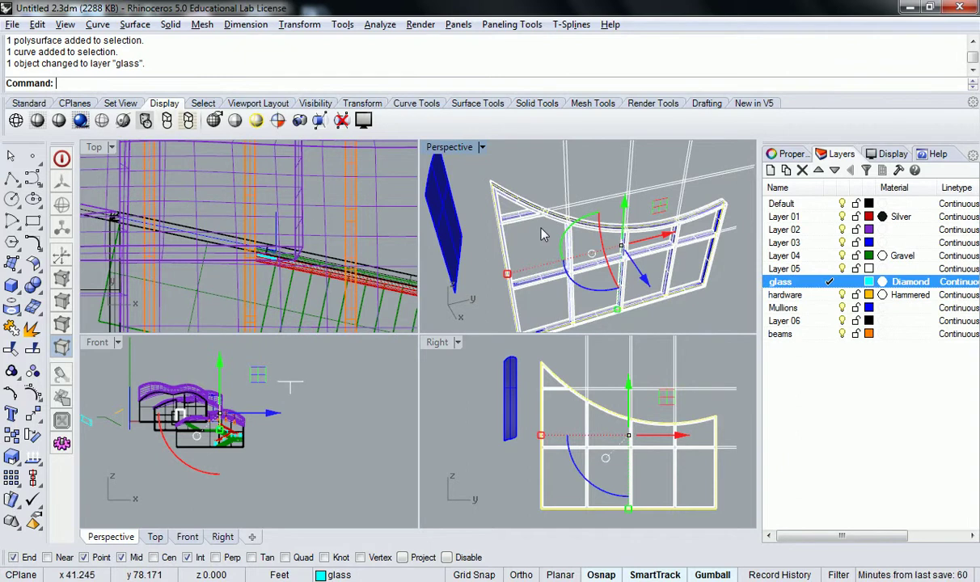
- Extrude the outline curve 1" as a solid glass pane and check how it sits inside the mullions
text(ExtrudeCrv)
key(Return)
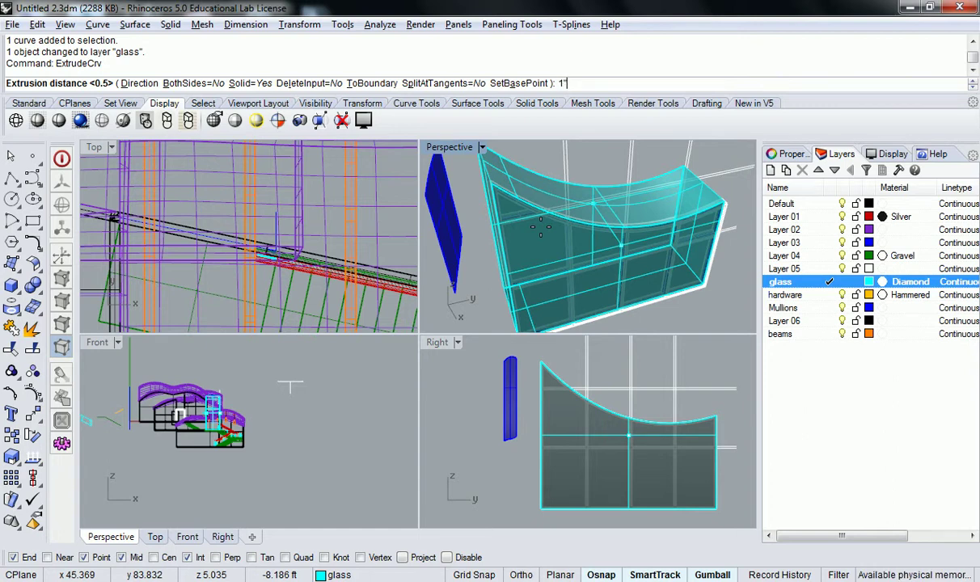
text(1")
key(Return)
scroll(624, 259, up, 5)
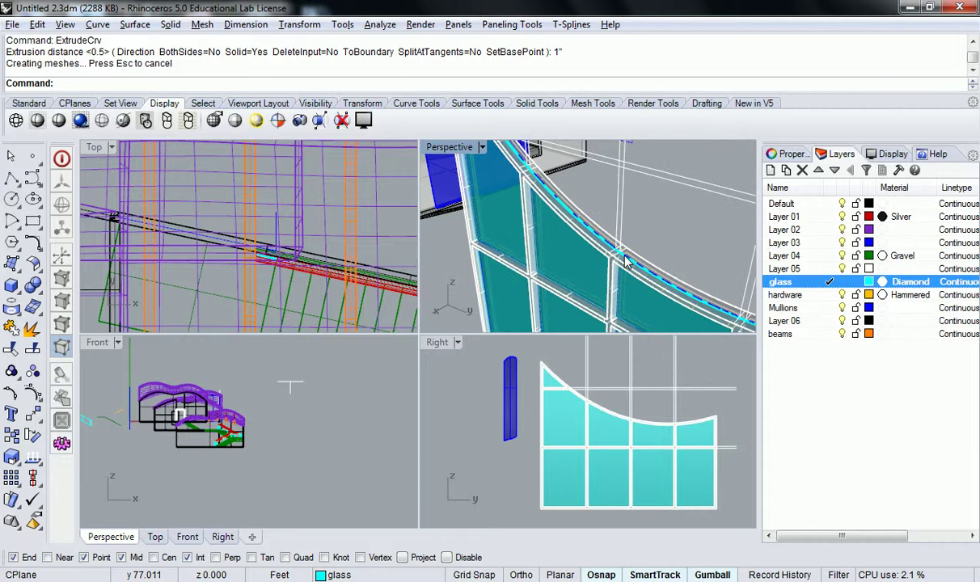
scroll(624, 260, up, 5)
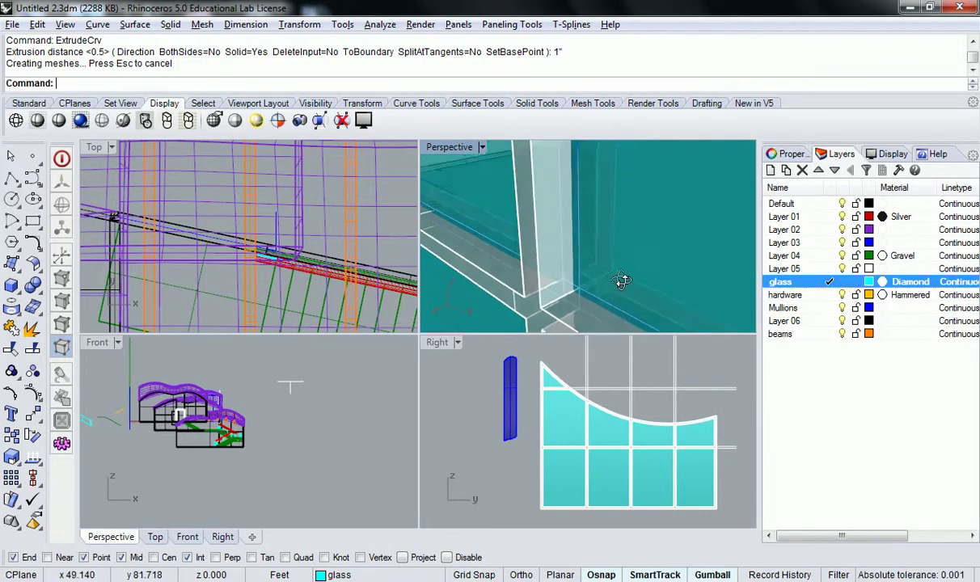
scroll(606, 283, down, 6)
right_drag(621, 279, 615, 229)
scroll(646, 269, down, 4)
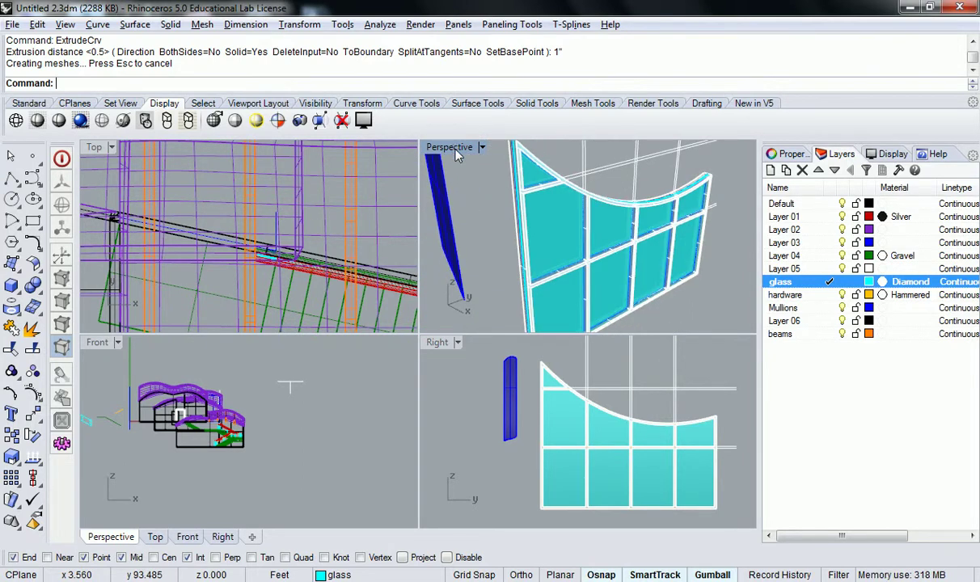
- Maximize the Perspective view, then move the glass pane and the extruded mullion frame together by -40 along the green Y axis
double_click(449, 147)
right_drag(534, 266, 494, 329)
scroll(517, 347, up, 3)
click(592, 365)
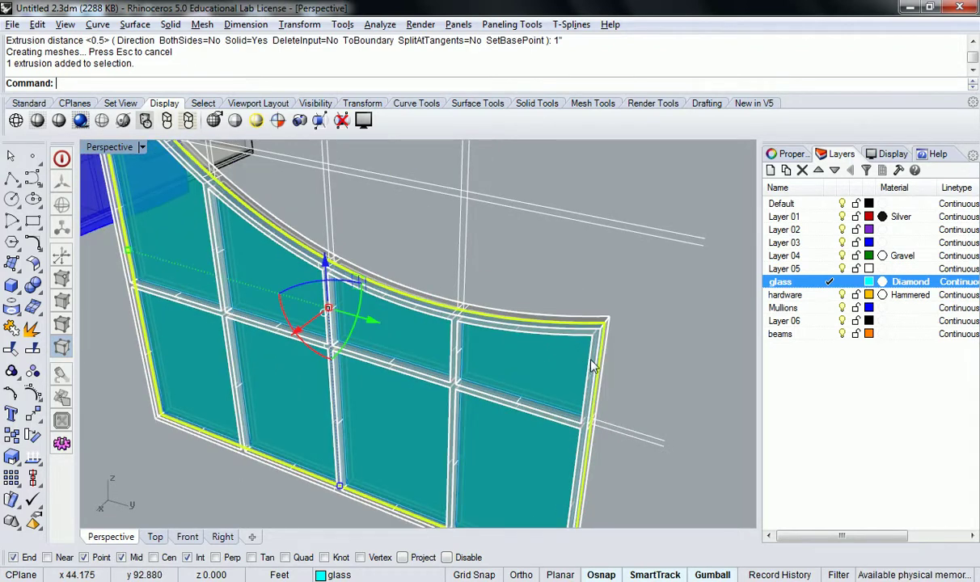
scroll(591, 361, up, 2)
click(597, 344)
click(653, 406)
scroll(630, 388, down, 3)
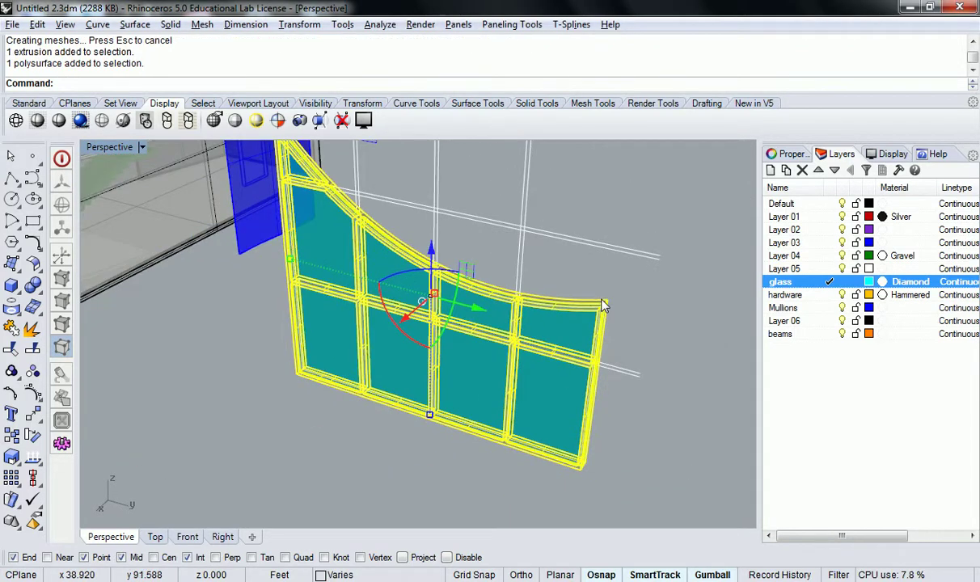
right_drag(501, 324, 600, 359)
click(455, 217)
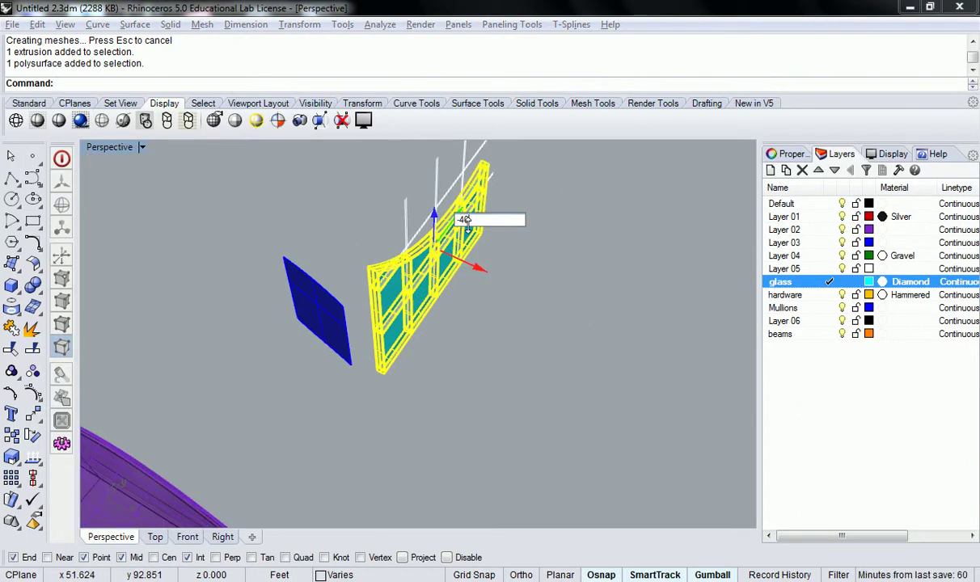
text(-40)
key(Return)
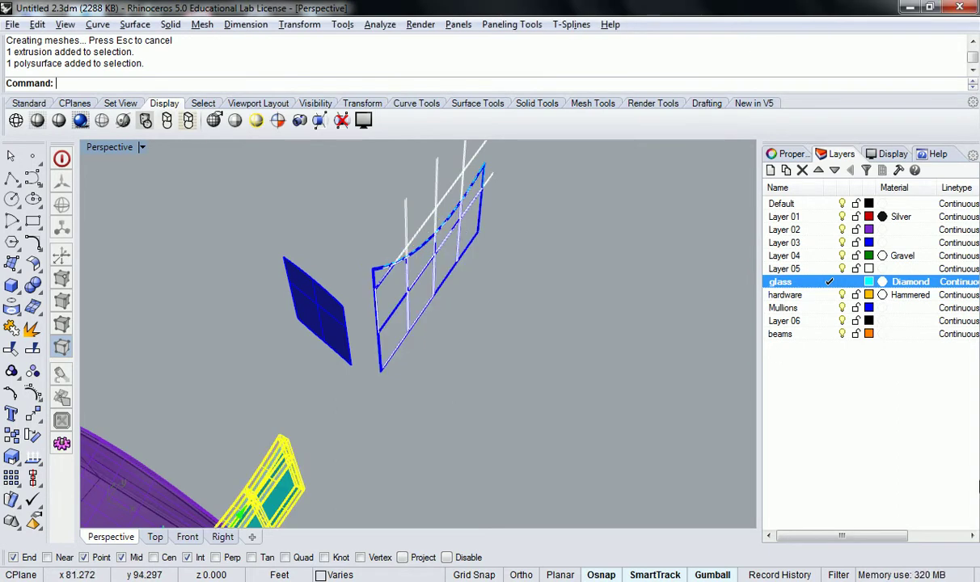
- Move the glass and mullion frame another -10 along the green Y axis and clear the selection
scroll(468, 434, down, 8)
shift+right_drag(472, 435, 392, 368)
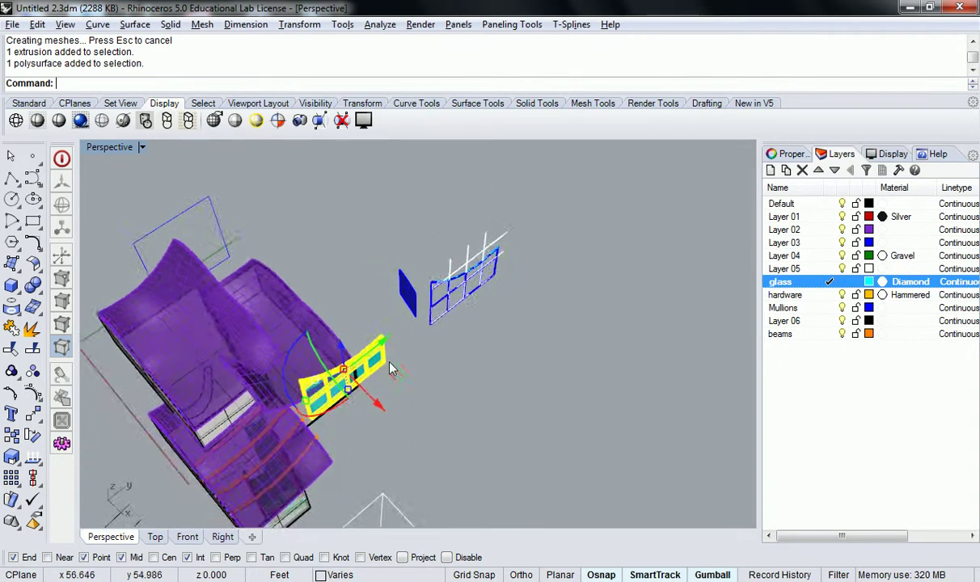
scroll(392, 368, up, 4)
click(352, 347)
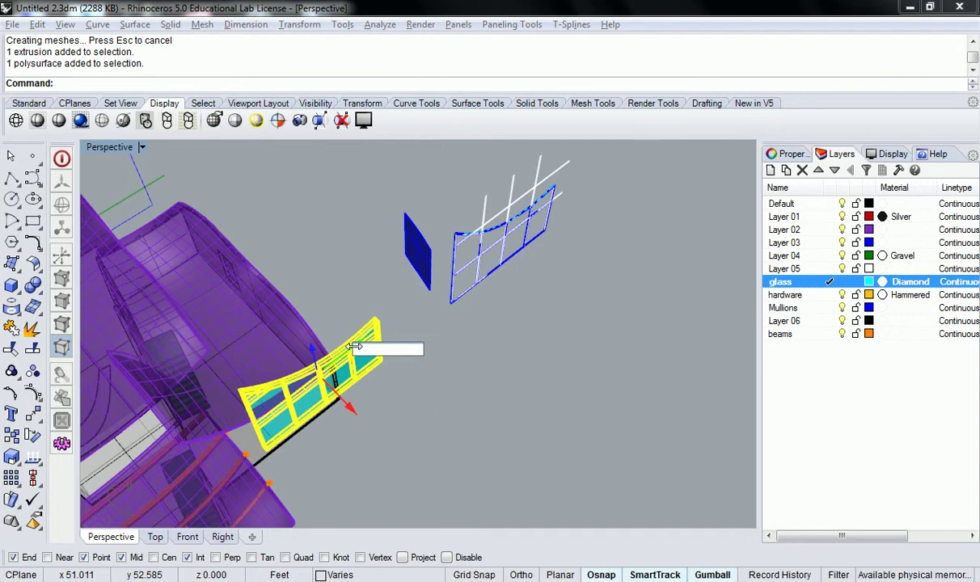
text(-10)
key(Return)
key(Escape)
- Examine how the glazed mullion wall fits the building's open end beneath the curved purple roof
right_drag(354, 347, 48, 139)
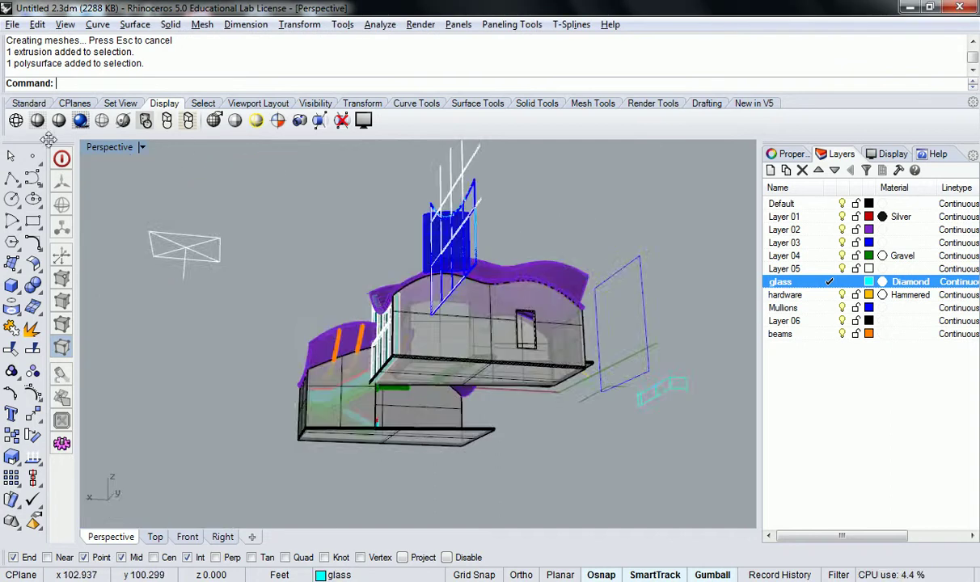
right_drag(273, 265, 388, 317)
scroll(303, 263, up, 4)
right_drag(476, 352, 534, 363)
scroll(535, 365, down, 5)
right_drag(586, 397, 453, 350)
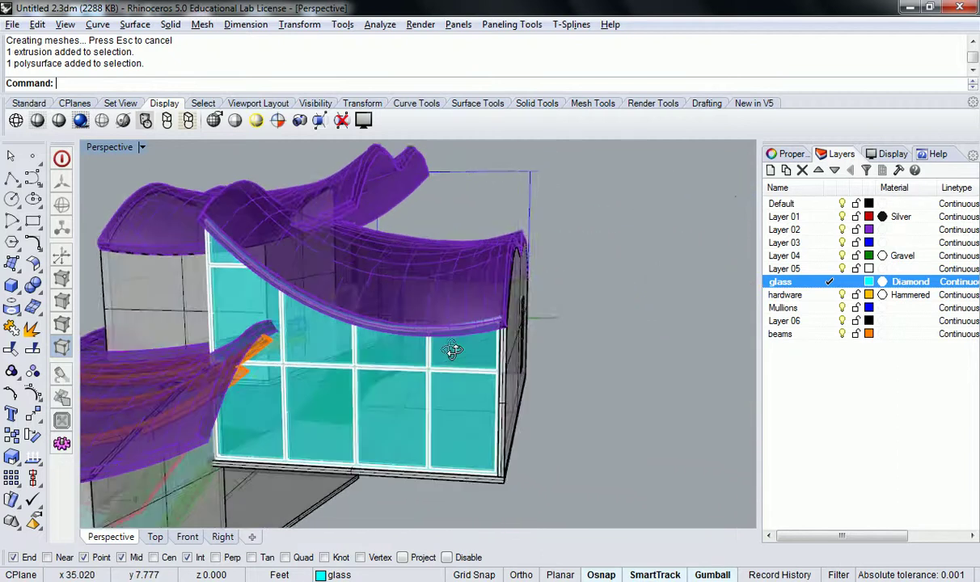
scroll(458, 352, up, 5)
scroll(394, 339, down, 5)
scroll(280, 312, up, 6)
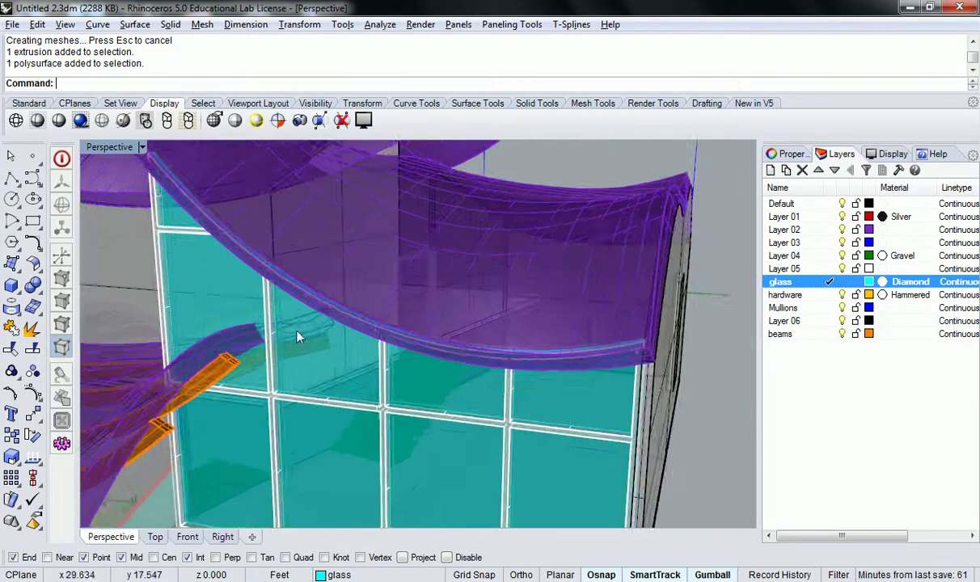
- Examine where the lower purple roof and its orange beams pass through the glazed mullion wall
scroll(323, 350, up, 6)
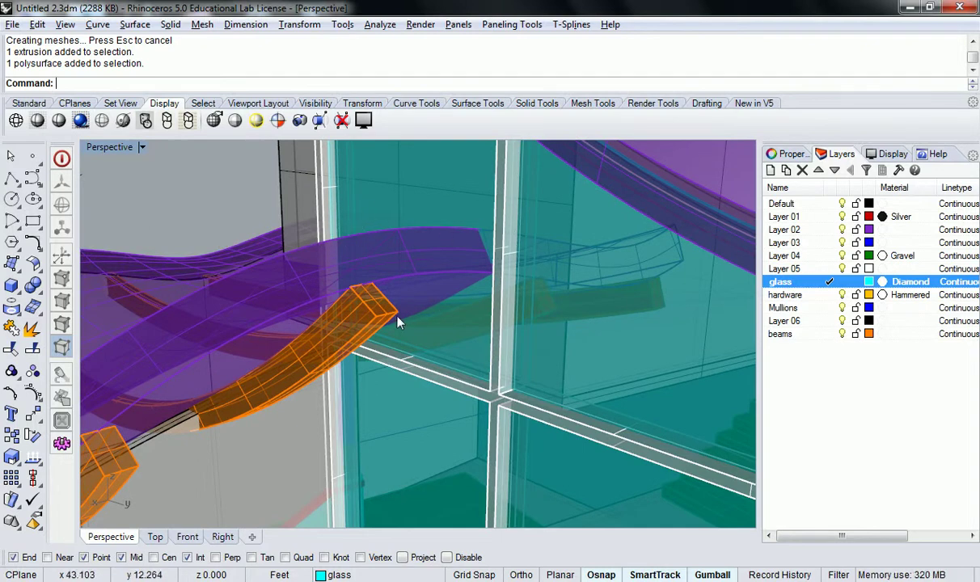
right_drag(398, 241, 355, 259)
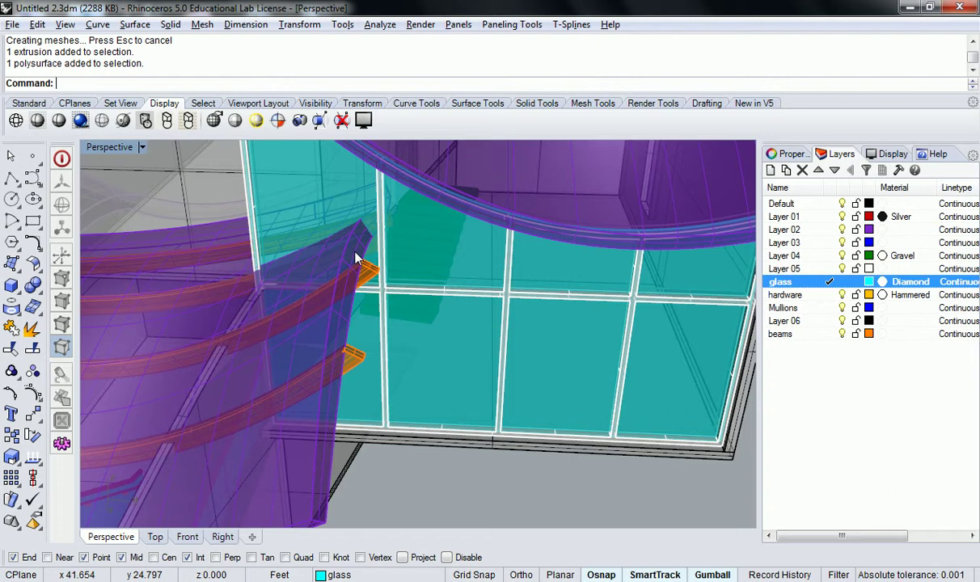
right_drag(356, 258, 386, 203)
click(361, 194)
click(396, 219)
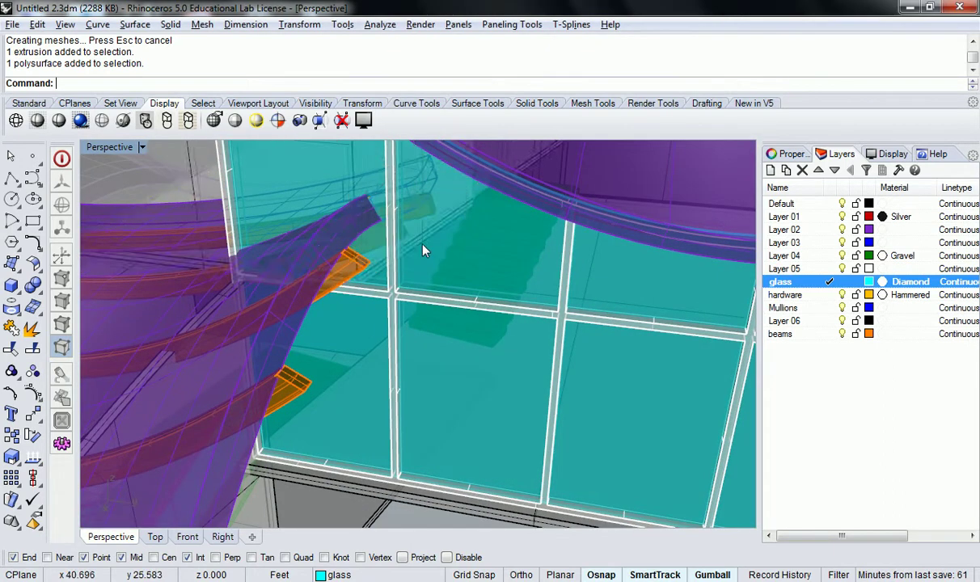
key(Delete)
key(Up)
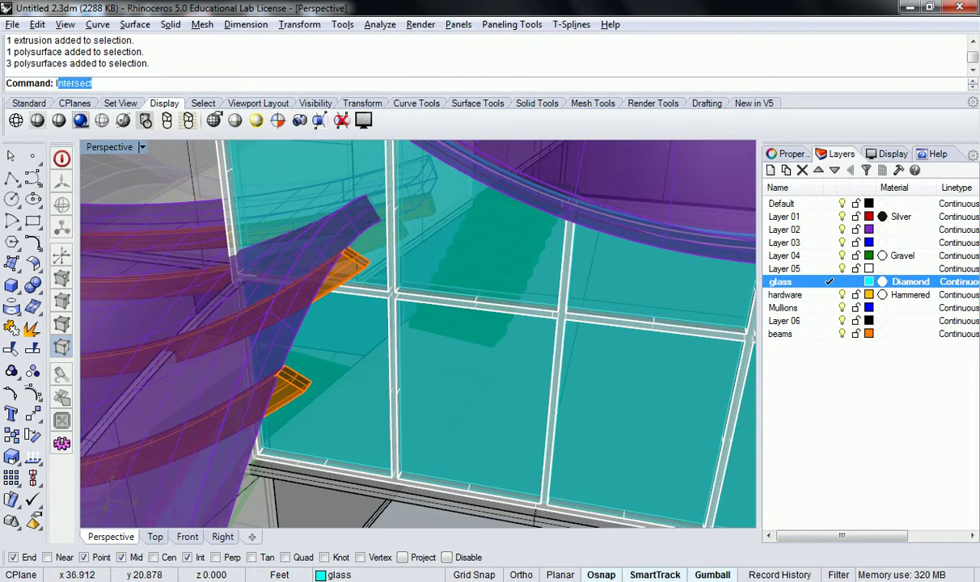
key(Return)
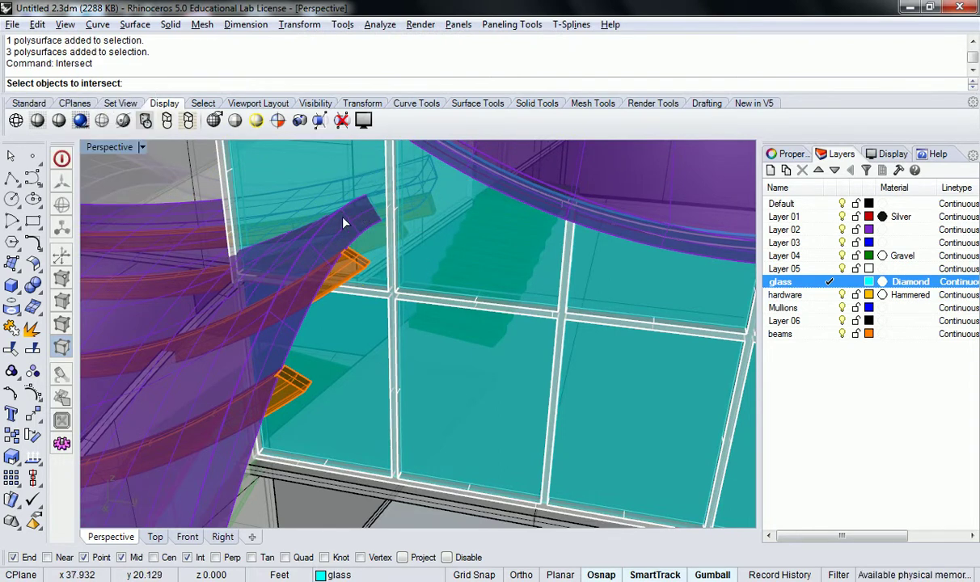
click(311, 265)
key(Escape)
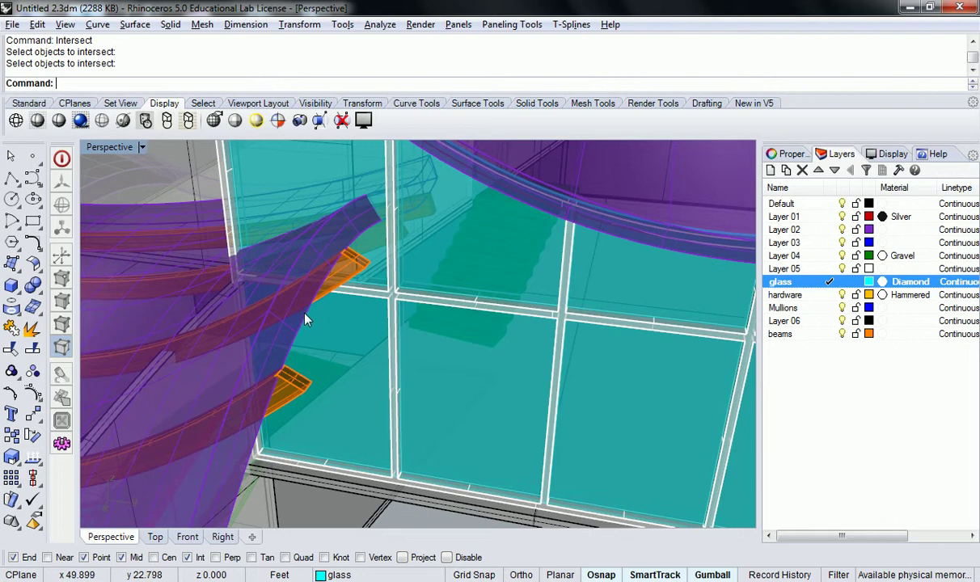
- Intersect the lower purple roof and its building objects with the glass pane to generate curves where they meet
right_click(295, 319)
click(295, 325)
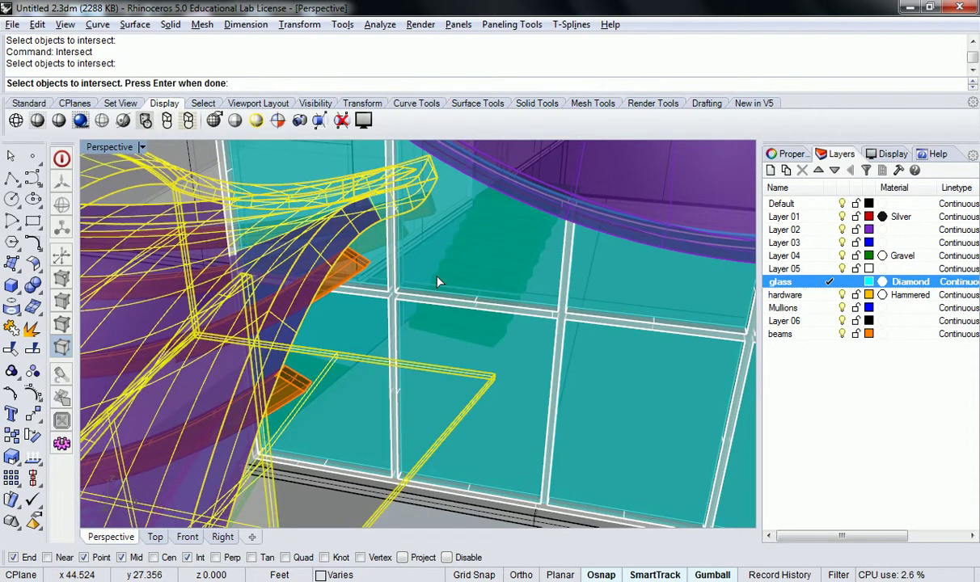
key(Return)
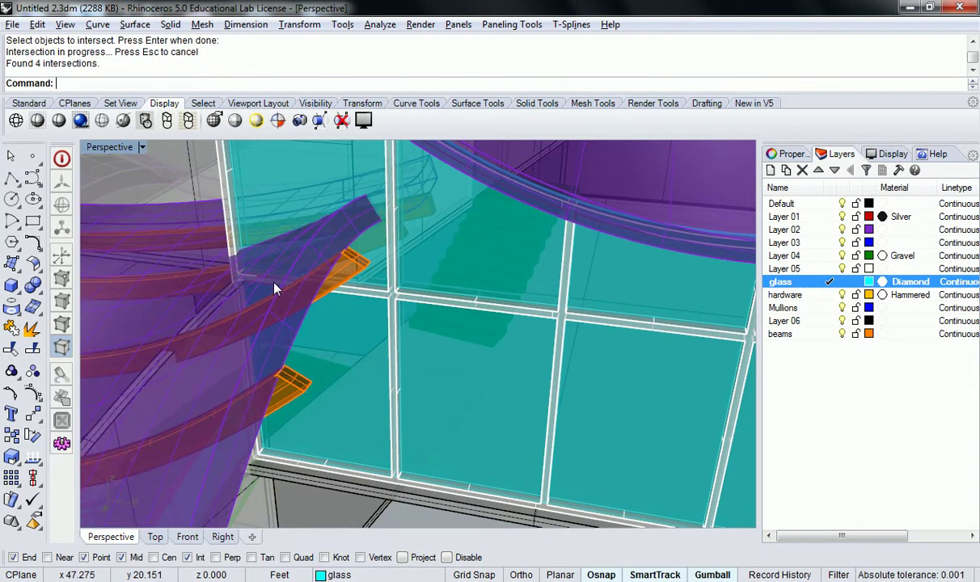
key(Return)
click(254, 291)
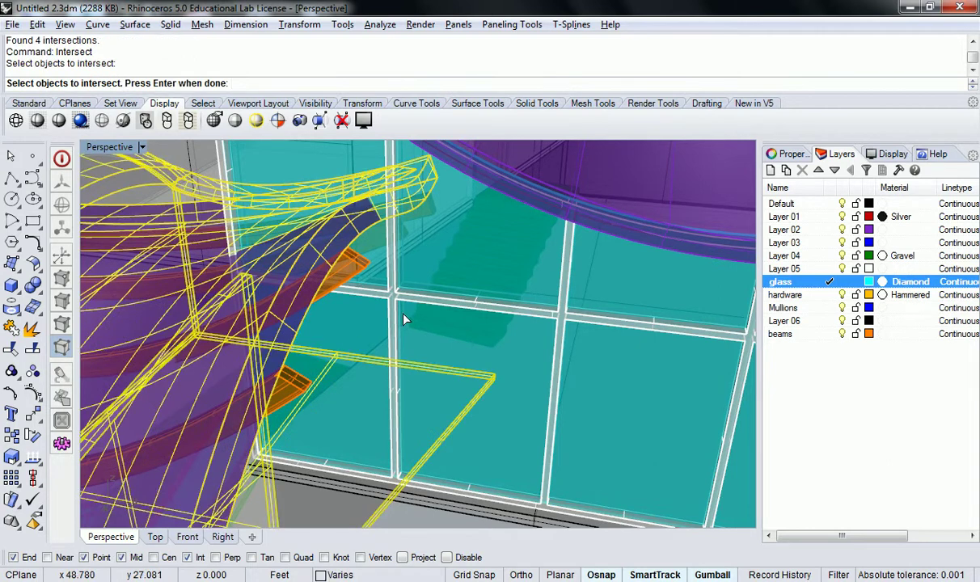
click(464, 339)
click(426, 276)
scroll(472, 275, down, 6)
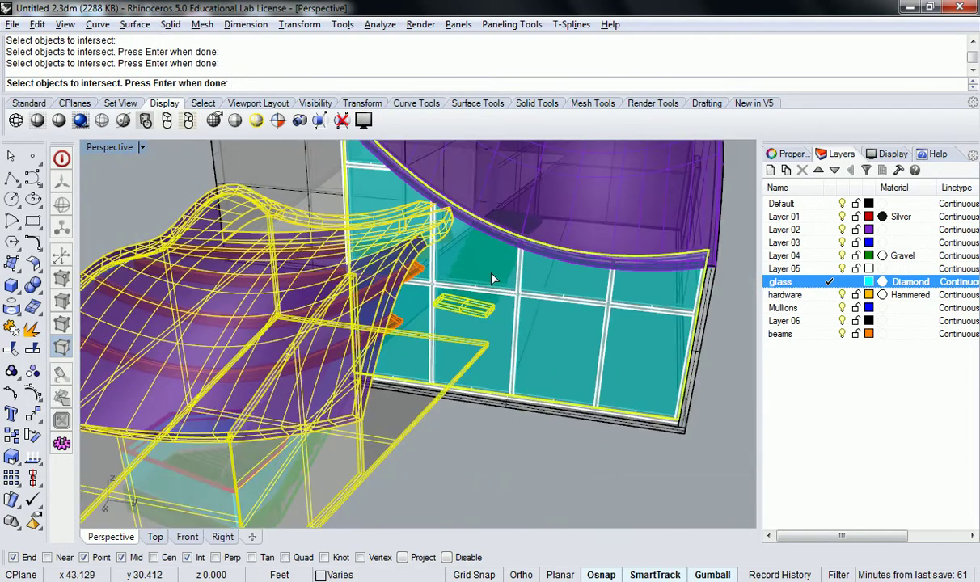
right_drag(556, 286, 514, 273)
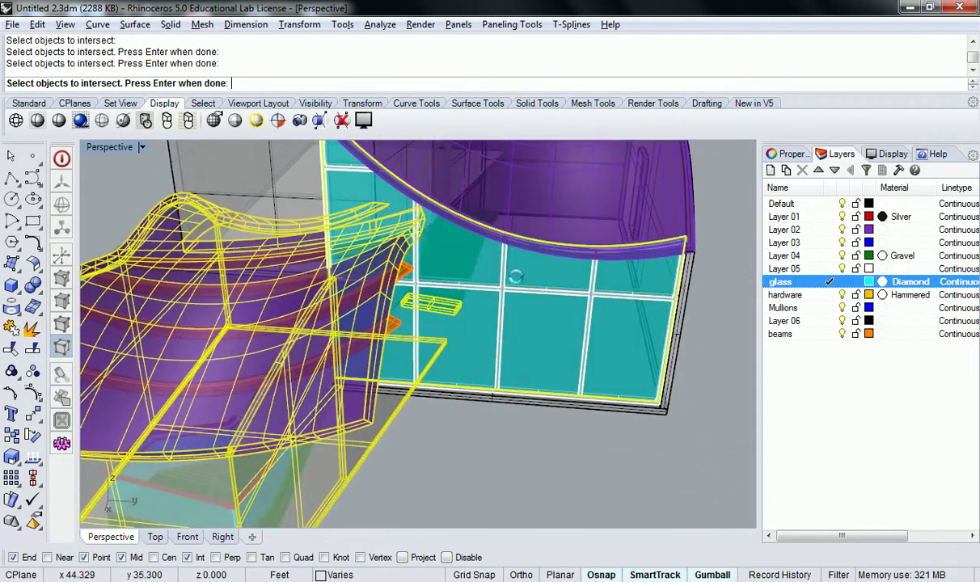
key(Return)
- Move the intersection curves along the green Y axis onto the blue mullion layout beside the building
right_drag(385, 234, 342, 281)
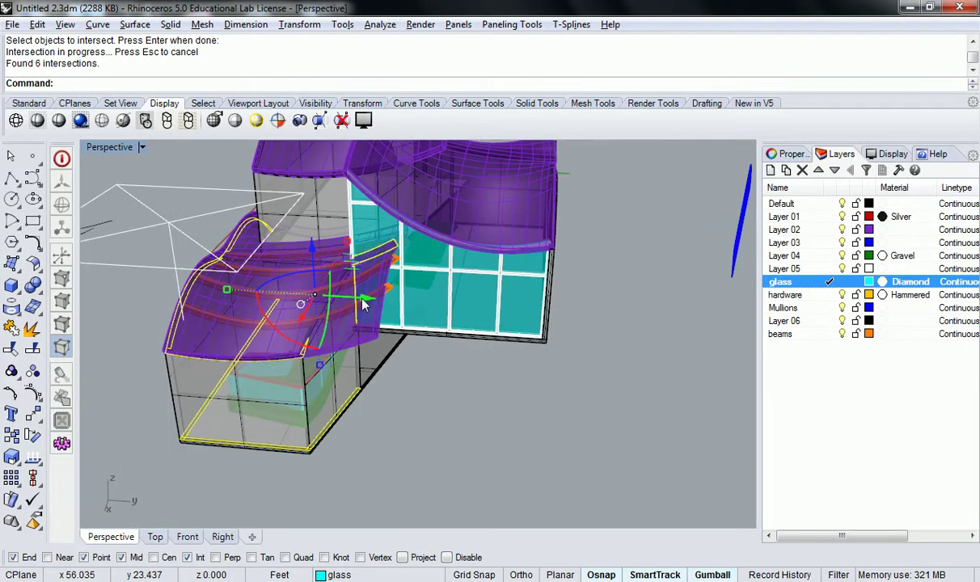
drag(365, 300, 747, 321)
shift+right_drag(676, 239, 451, 317)
scroll(564, 291, up, 12)
click(582, 322)
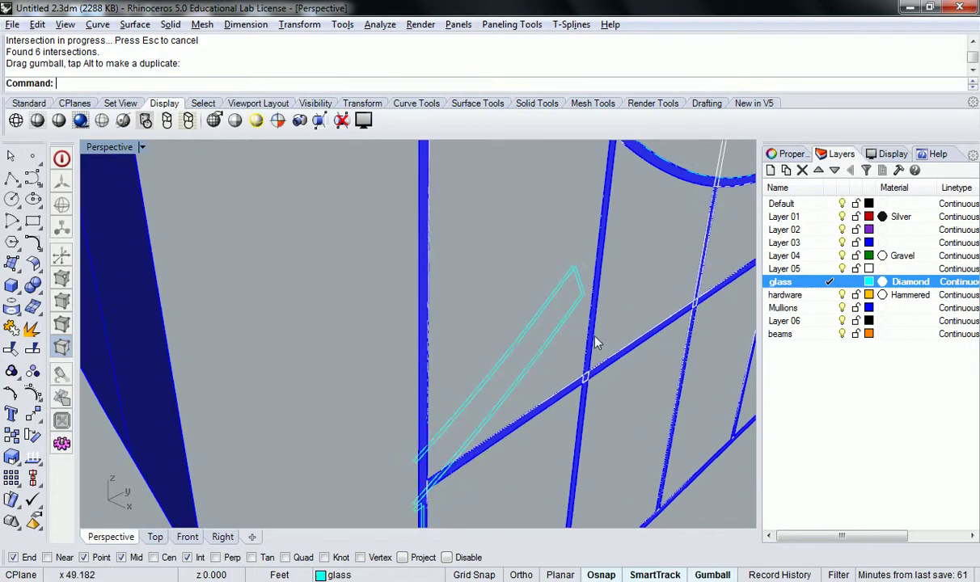
shift+right_drag(595, 336, 187, 197)
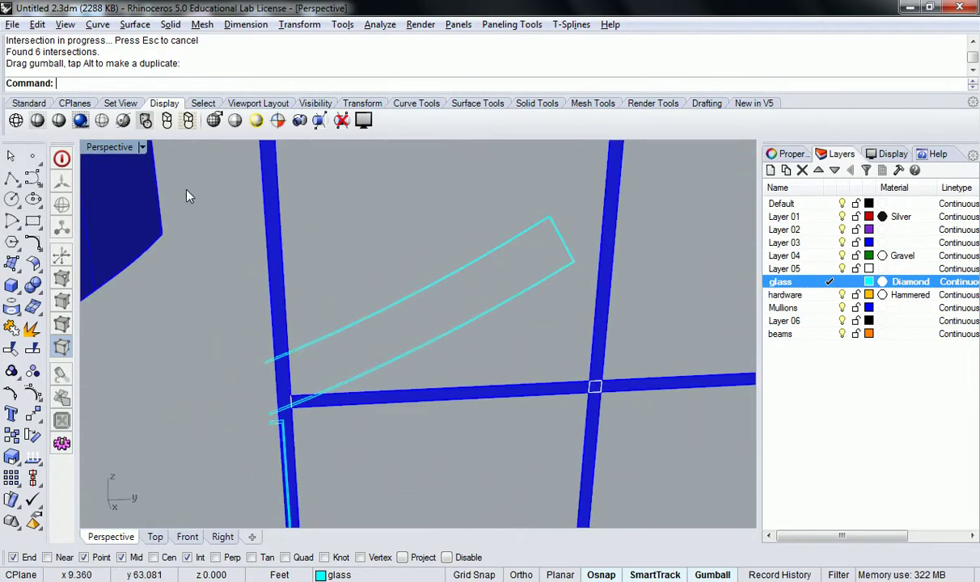
- Restore the four-viewport layout and explode the strip-shaped roof intersection curve beside the mullions
double_click(104, 151)
scroll(488, 375, up, 6)
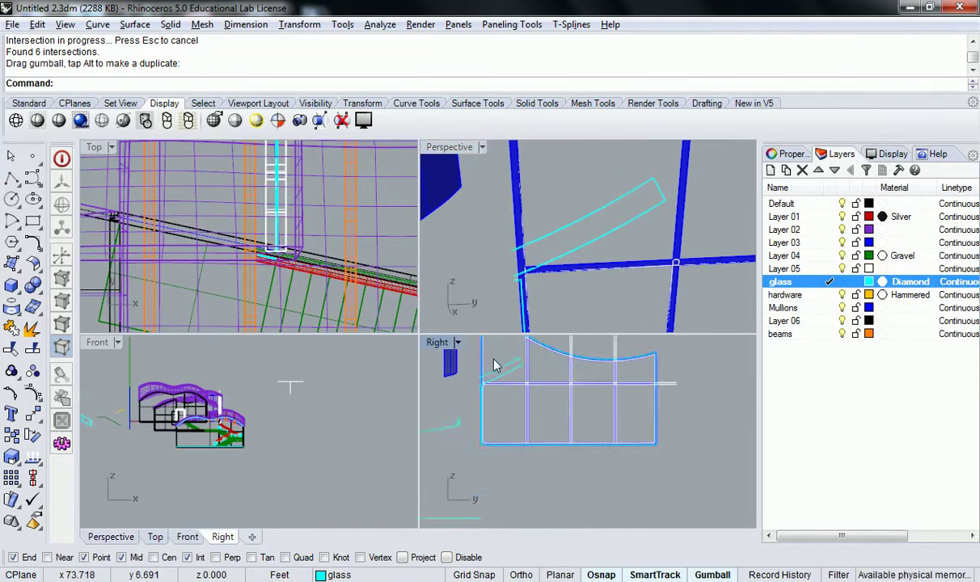
scroll(488, 375, down, 4)
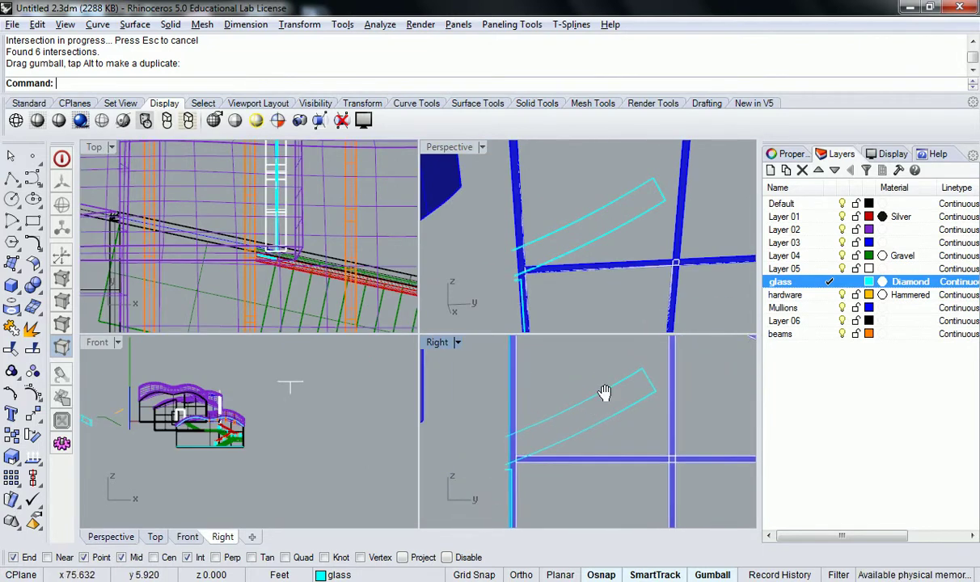
click(576, 398)
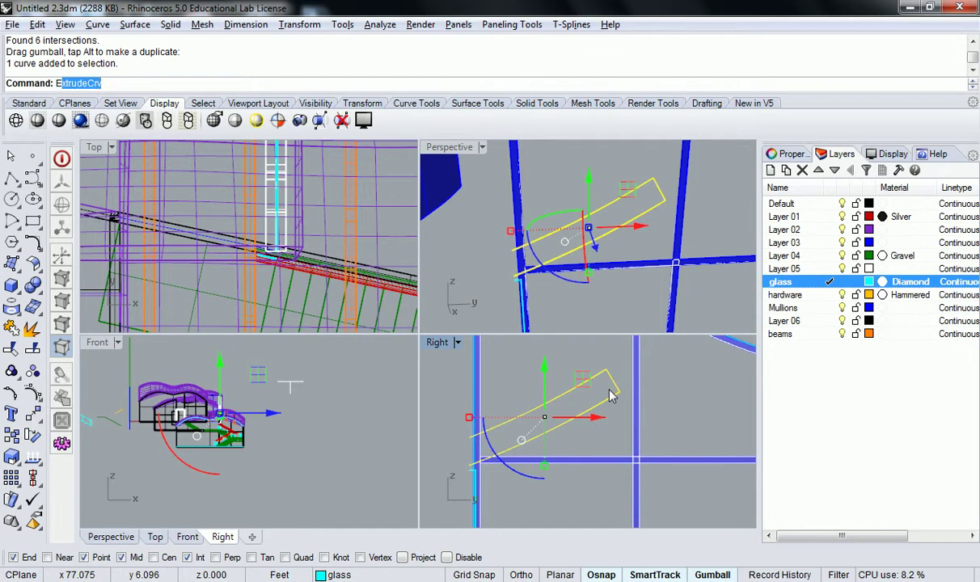
click(610, 395)
right_drag(562, 225, 652, 175)
click(586, 229)
text(Explode)
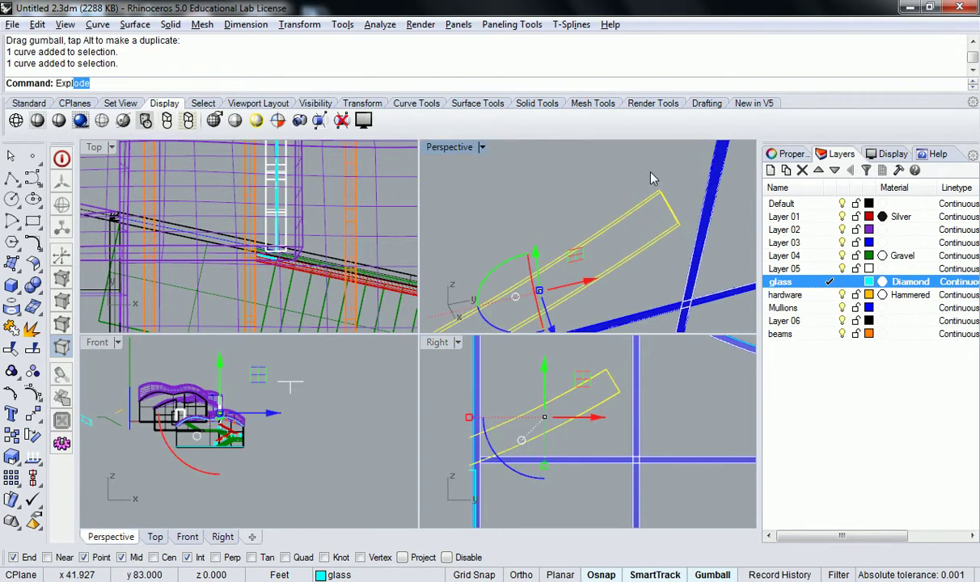
key(Return)
key(Escape)
- Delete the duplicate segments of the exploded roof curve, keeping a single strip outline
right_drag(653, 179, 664, 233)
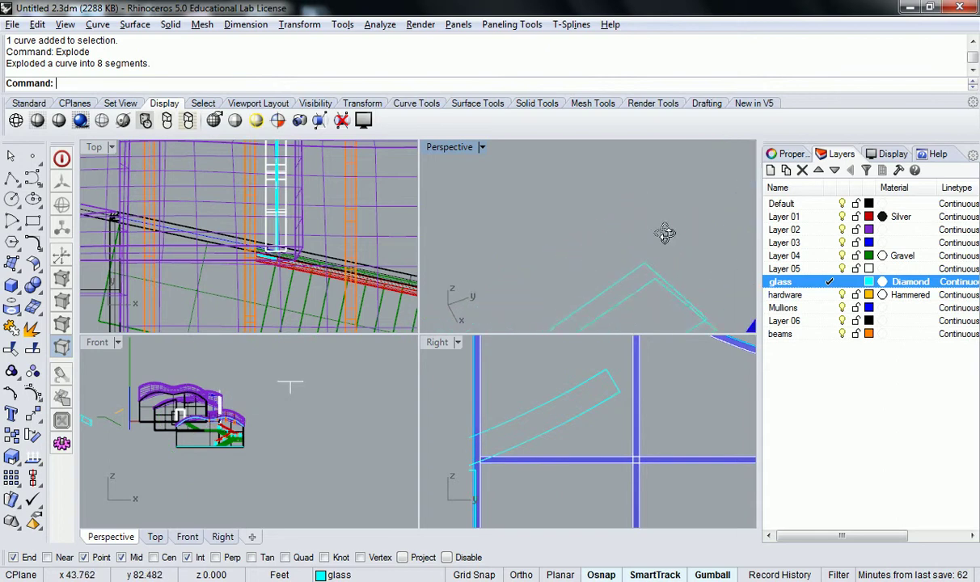
click(658, 303)
key(Delete)
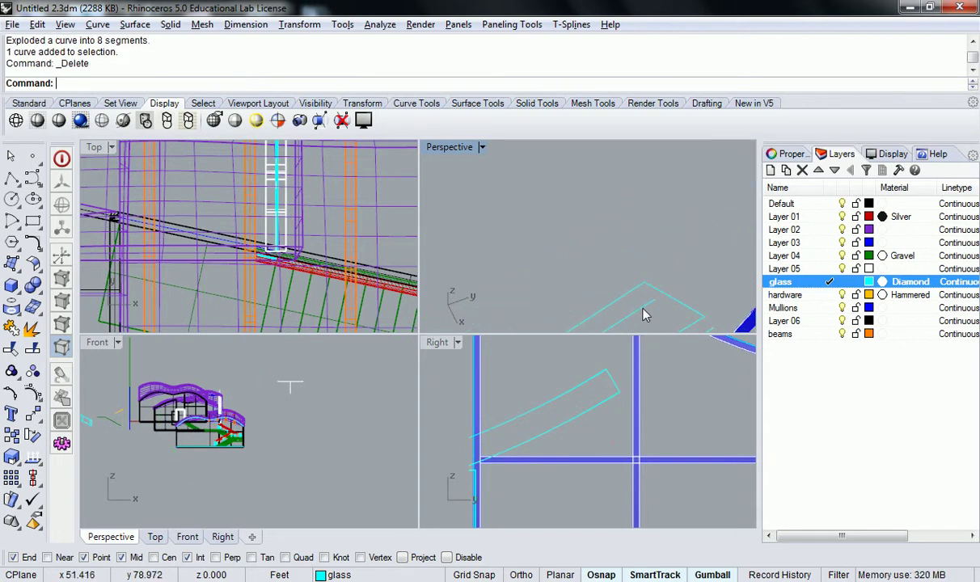
click(646, 305)
key(Delete)
scroll(661, 275, down, 3)
scroll(660, 301, up, 3)
click(662, 302)
key(Delete)
scroll(662, 270, down, 6)
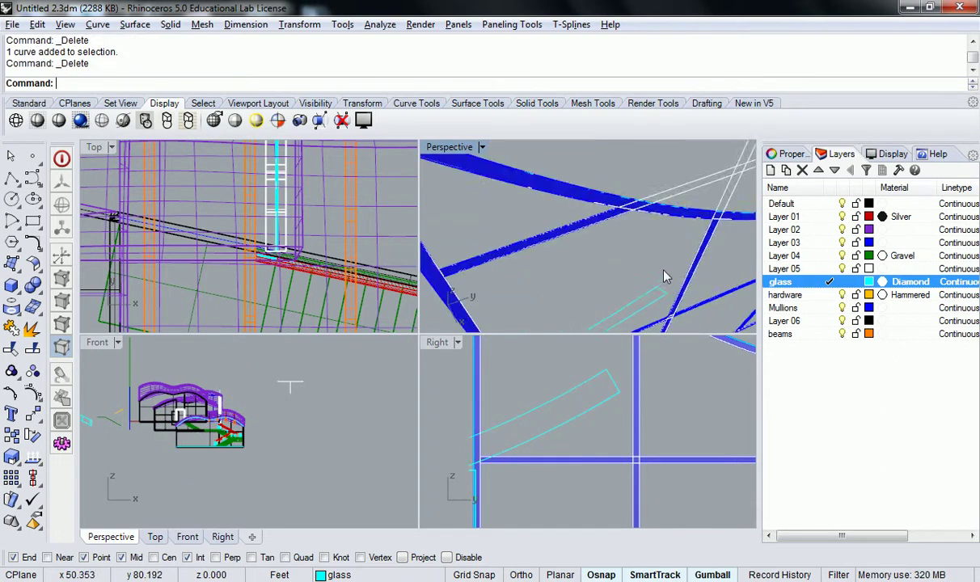
scroll(657, 311, up, 6)
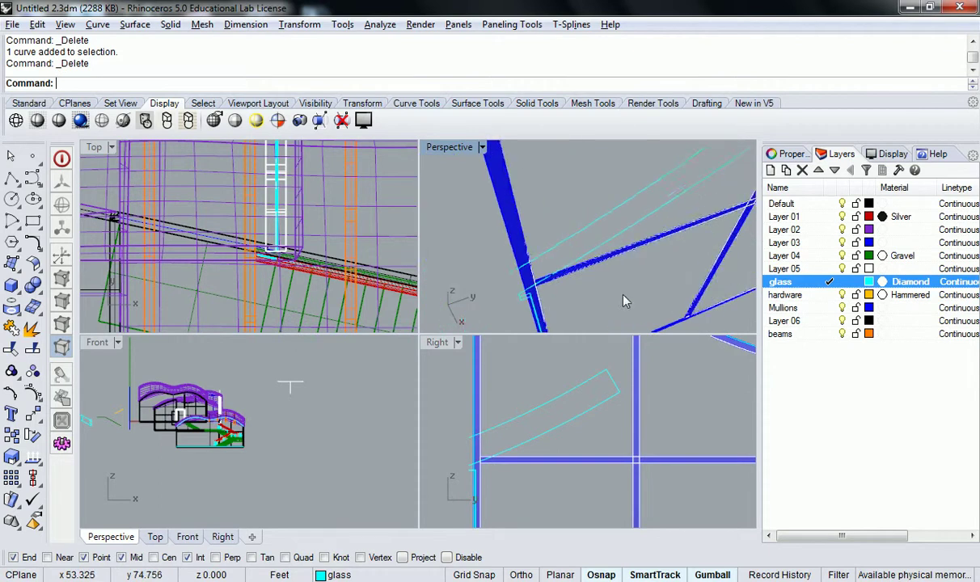
click(518, 286)
key(Delete)
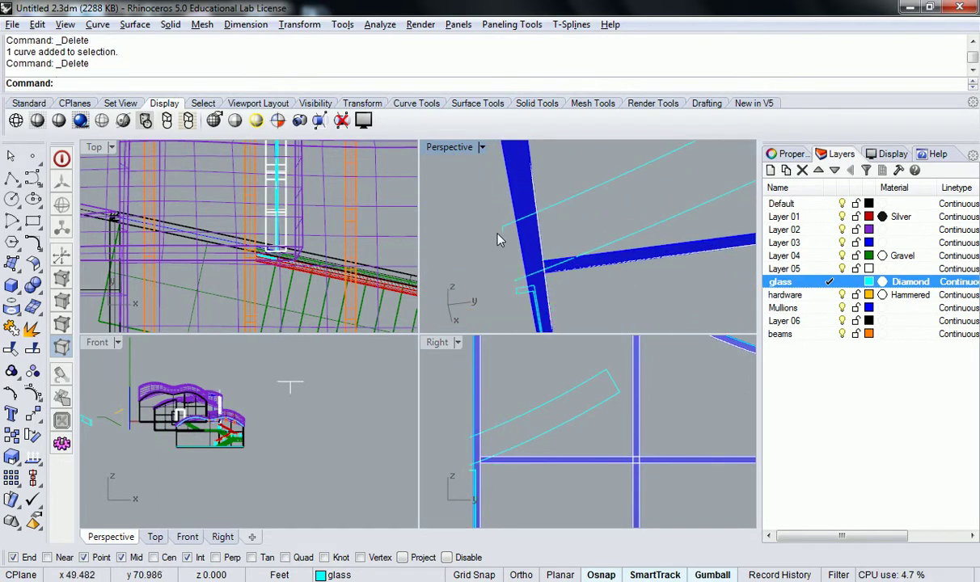
- Offset the upper, end and lower edges of the roof strip outline outward by 0.25 in the Right view
scroll(502, 228, down, 3)
scroll(588, 389, down, 3)
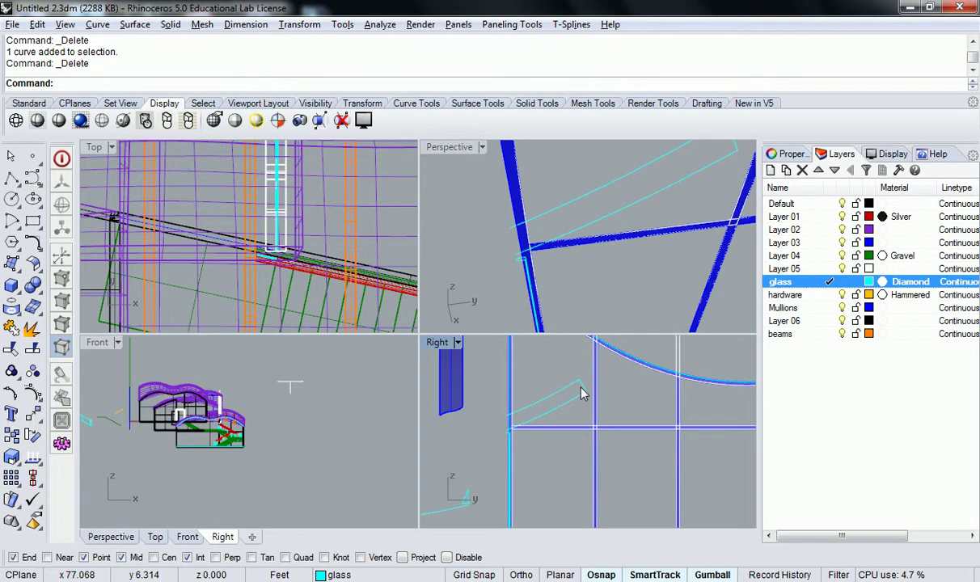
key(Return)
scroll(574, 394, up, 2)
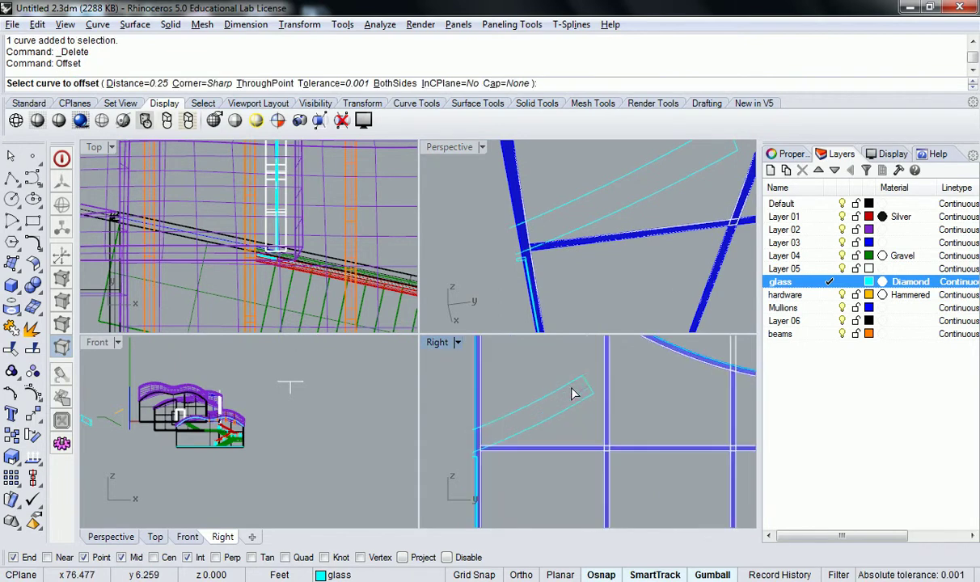
click(573, 388)
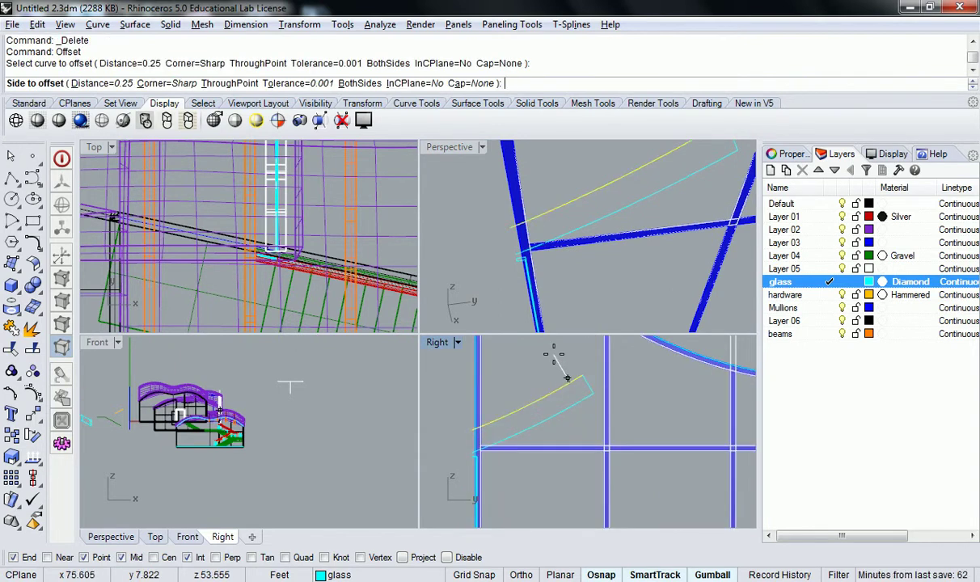
click(554, 354)
scroll(588, 375, up, 6)
key(Return)
click(586, 391)
click(606, 390)
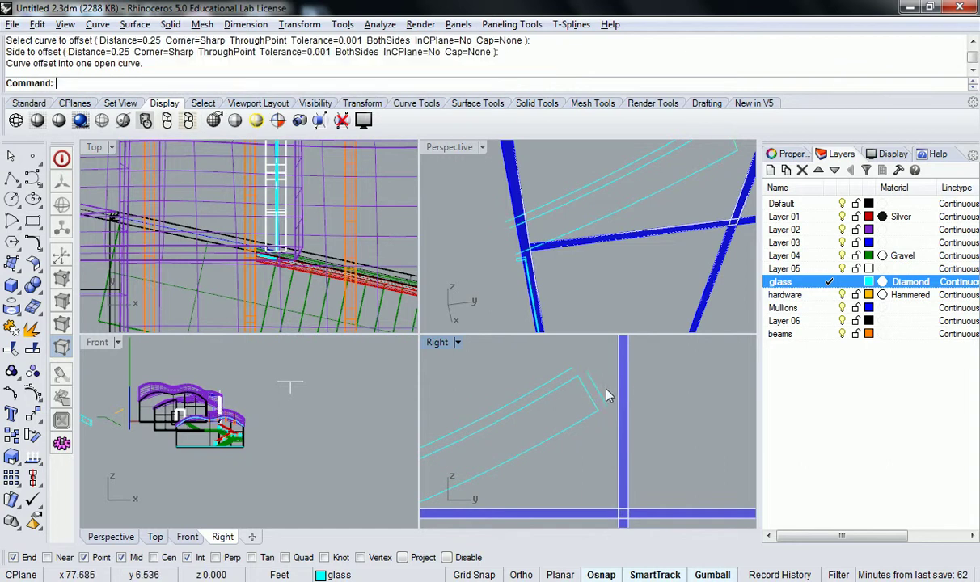
key(Return)
click(606, 397)
click(567, 428)
scroll(610, 417, down, 3)
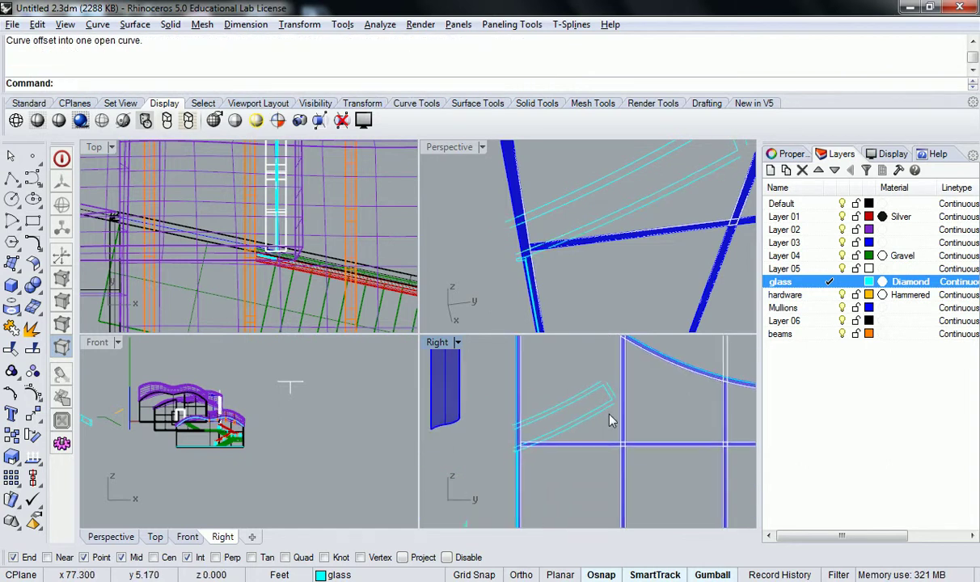
- Fillet the offset curves with radius 0 to close both sharp corners at the strip's end
text(Fillet)
key(Return)
text(rim=Yes ExtendArcsBy=Arc ))
key(Return)
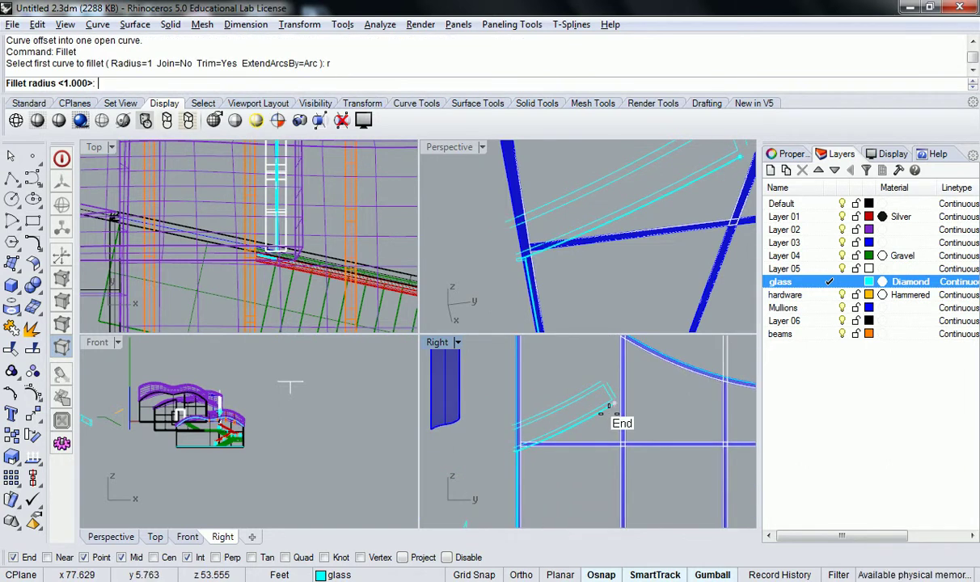
text(0)
key(Return)
scroll(632, 404, up, 3)
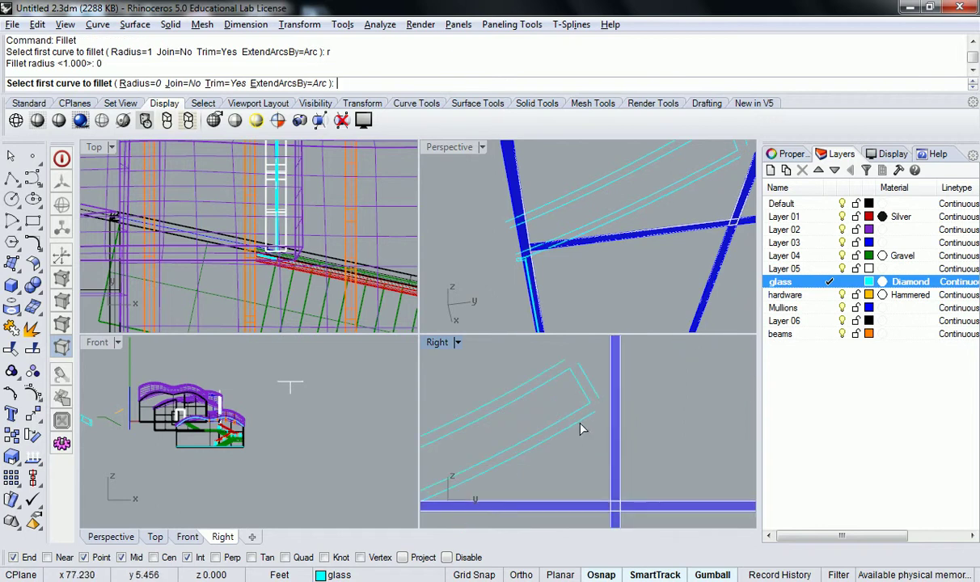
click(584, 416)
click(594, 396)
right_click(579, 372)
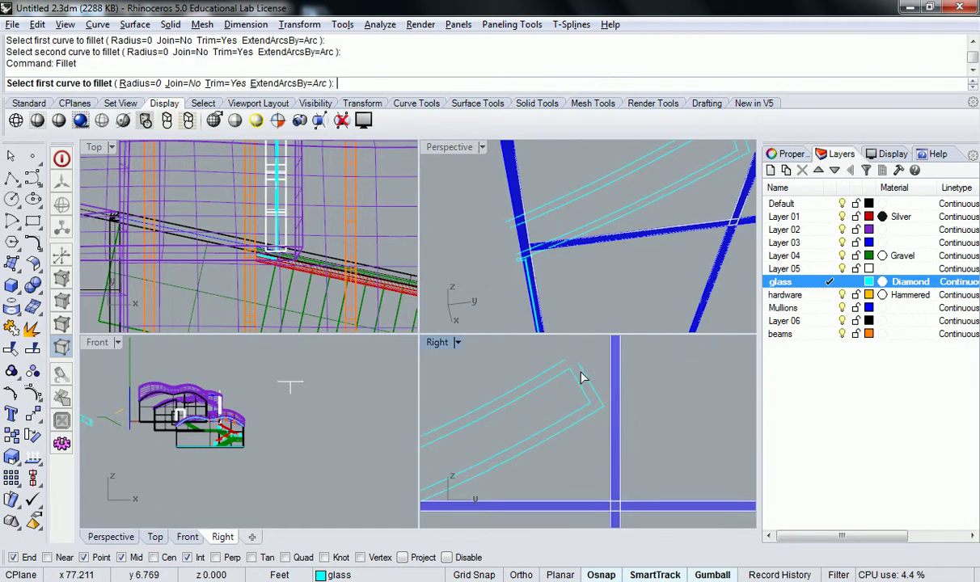
click(579, 374)
click(558, 363)
- Draw a line along the vertical mullion's inner edge between the strip's upper edge and its offset curve
scroll(551, 366, down, 6)
right_drag(511, 372, 539, 373)
scroll(546, 393, up, 4)
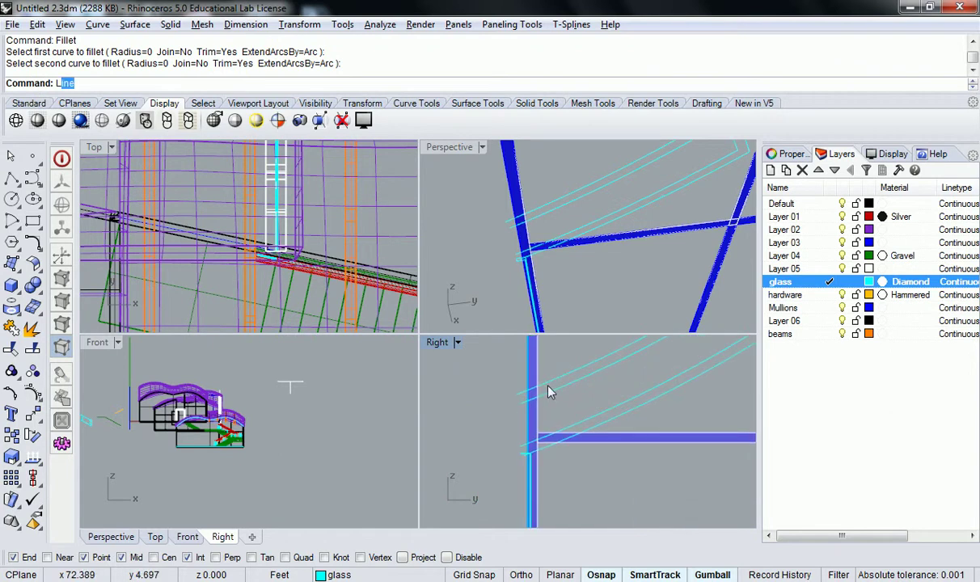
key(Return)
scroll(543, 388, up, 3)
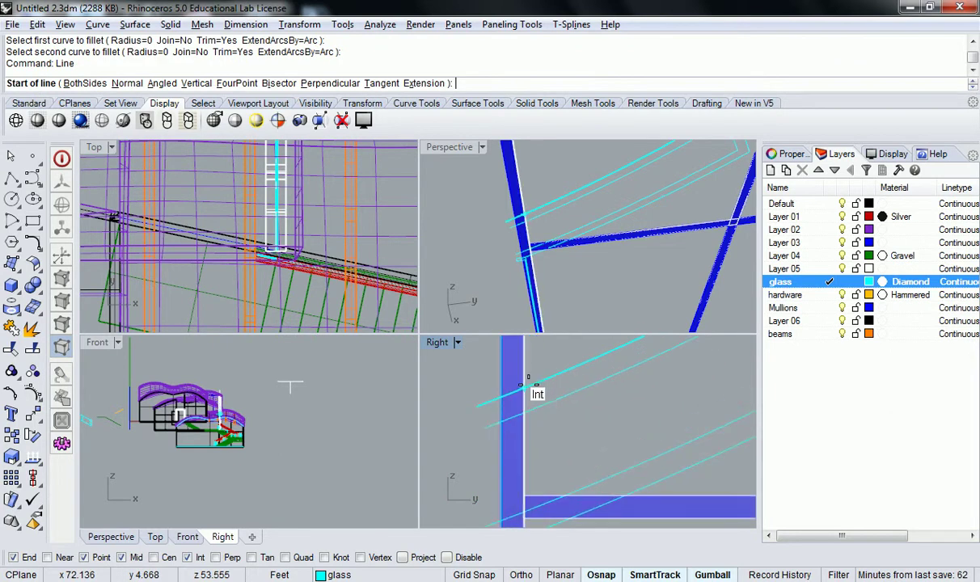
click(521, 410)
click(527, 409)
- Draw a line along the horizontal mullion's upper edge between the strip's lower edge and its offset curve
scroll(539, 407, down, 4)
right_drag(543, 408, 542, 374)
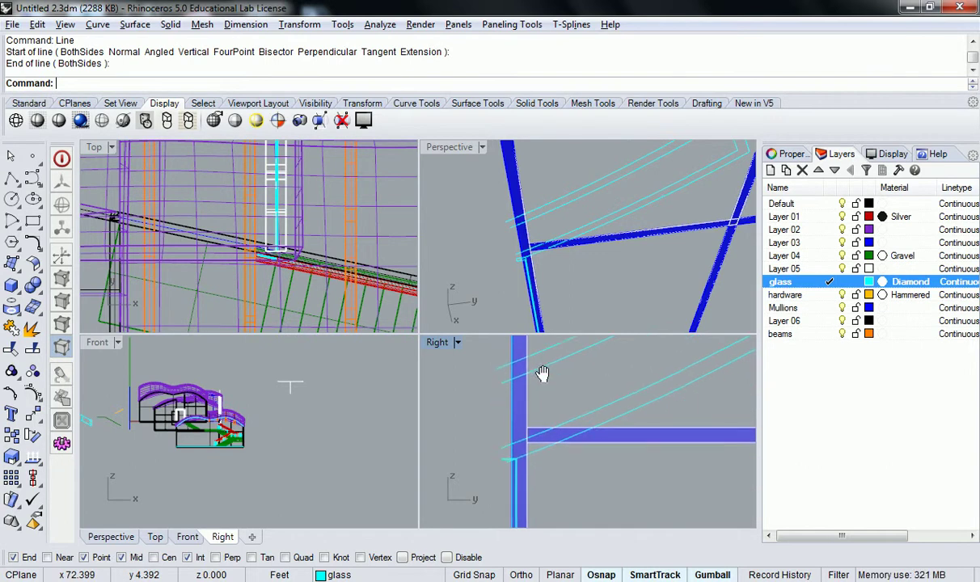
right_click(566, 428)
scroll(566, 429, up, 4)
click(542, 427)
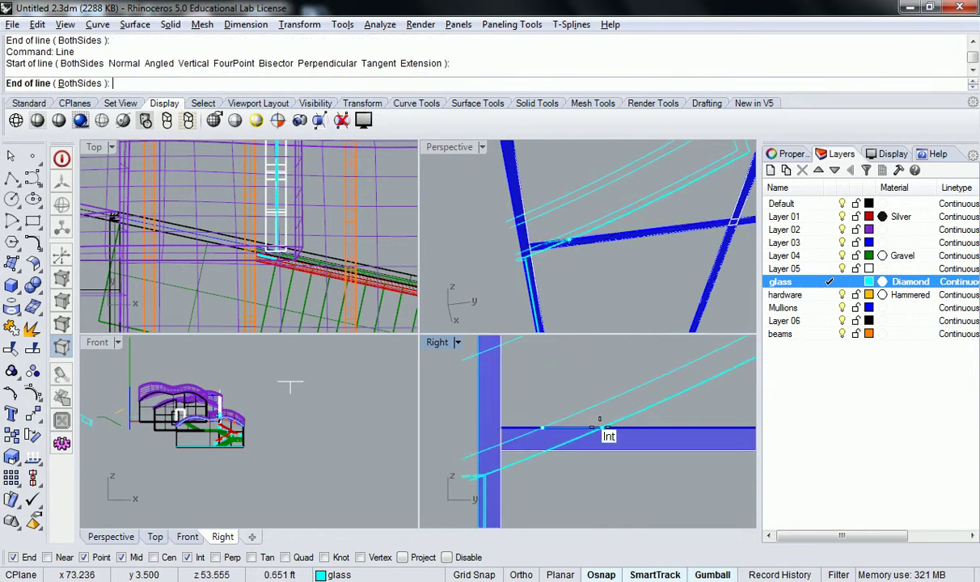
click(601, 428)
key(Return)
scroll(598, 420, down, 1)
key(Escape)
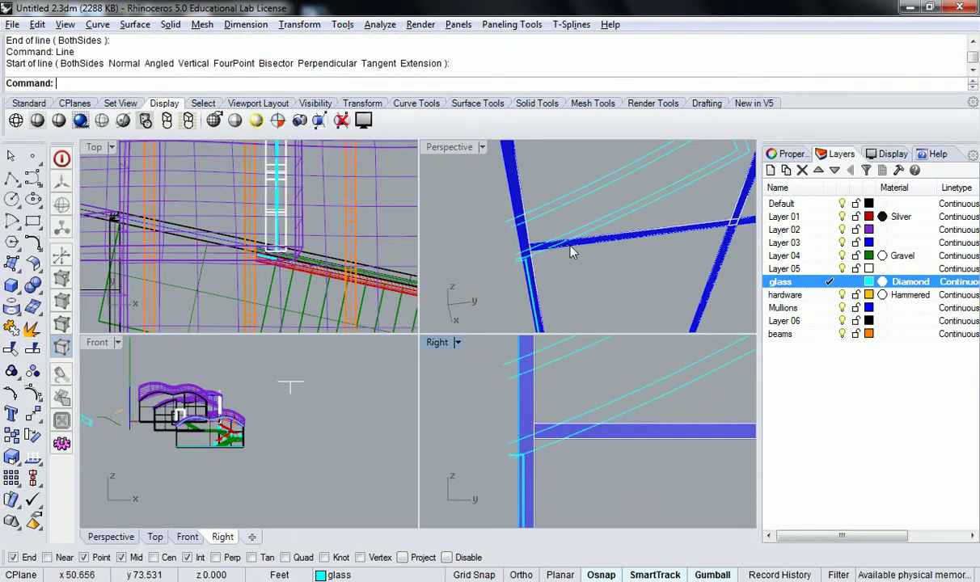
- Examine the two closing lines in the Perspective and Right views to check how they meet the mullion edges
scroll(572, 247, down, 3)
scroll(619, 248, down, 8)
right_drag(573, 239, 541, 245)
scroll(541, 245, down, 2)
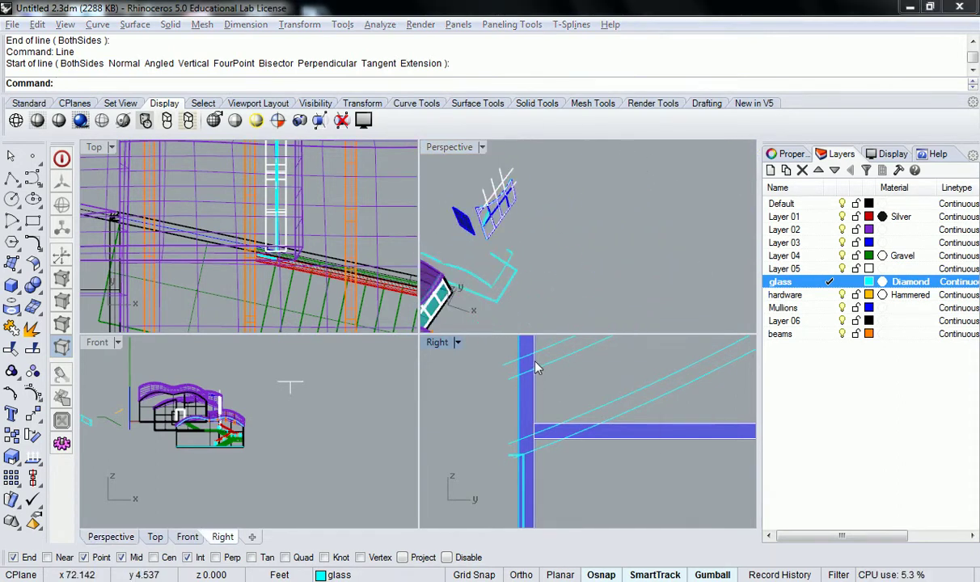
click(549, 375)
click(580, 411)
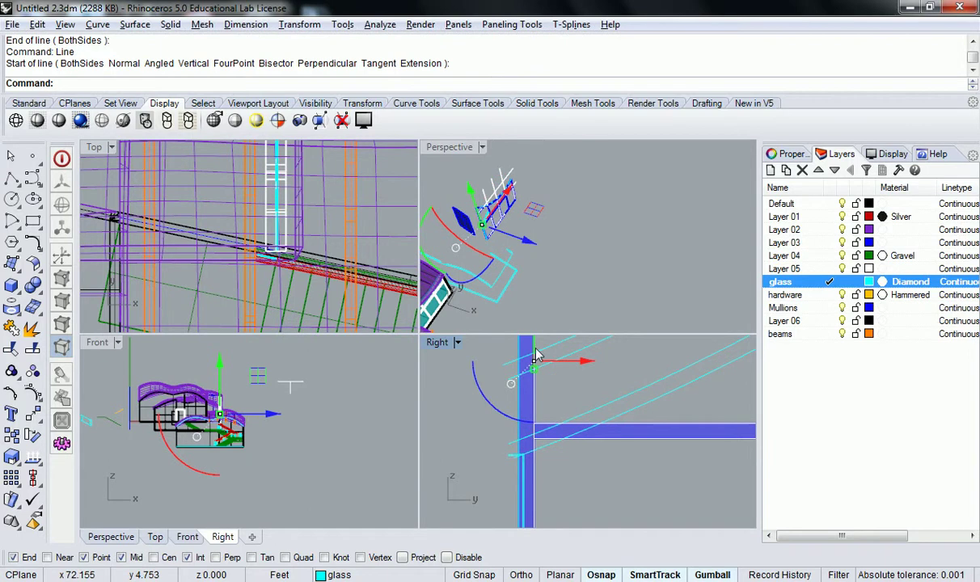
click(578, 428)
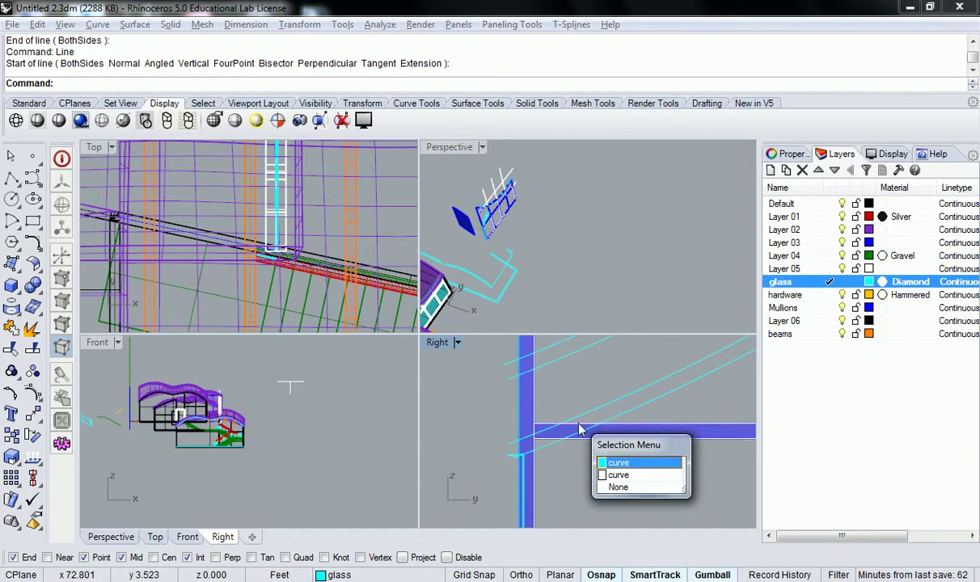
click(619, 463)
click(533, 367)
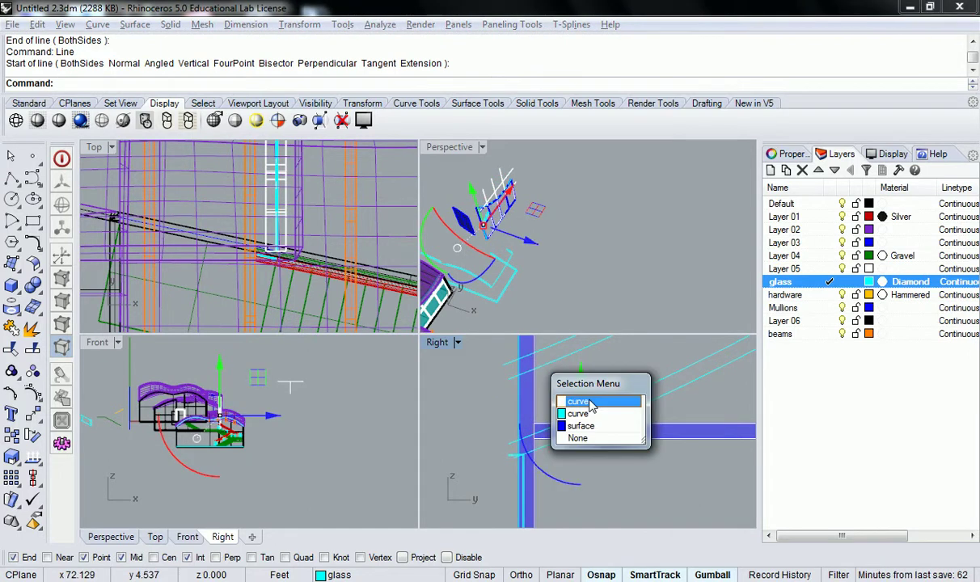
click(592, 414)
scroll(490, 228, up, 5)
scroll(497, 229, up, 10)
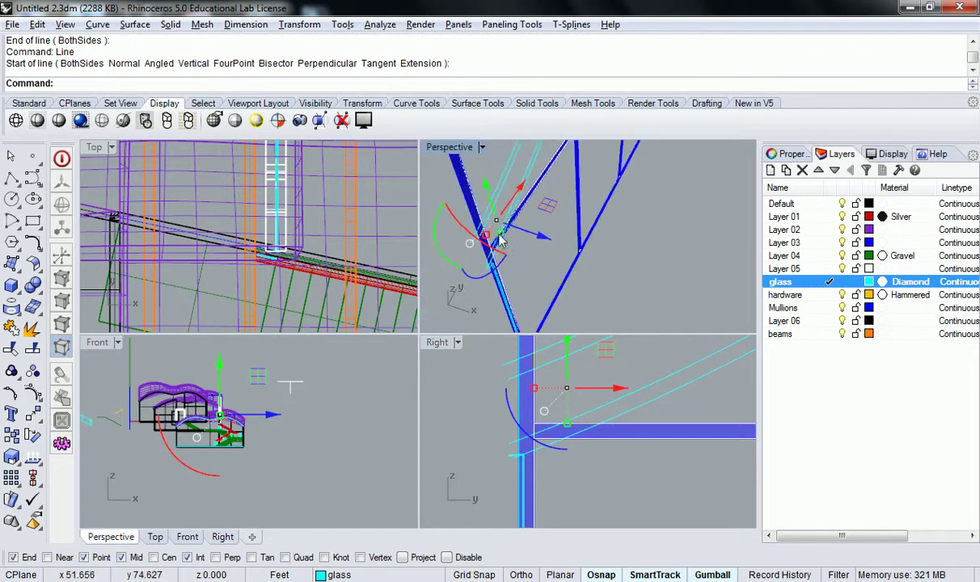
right_drag(502, 233, 521, 195)
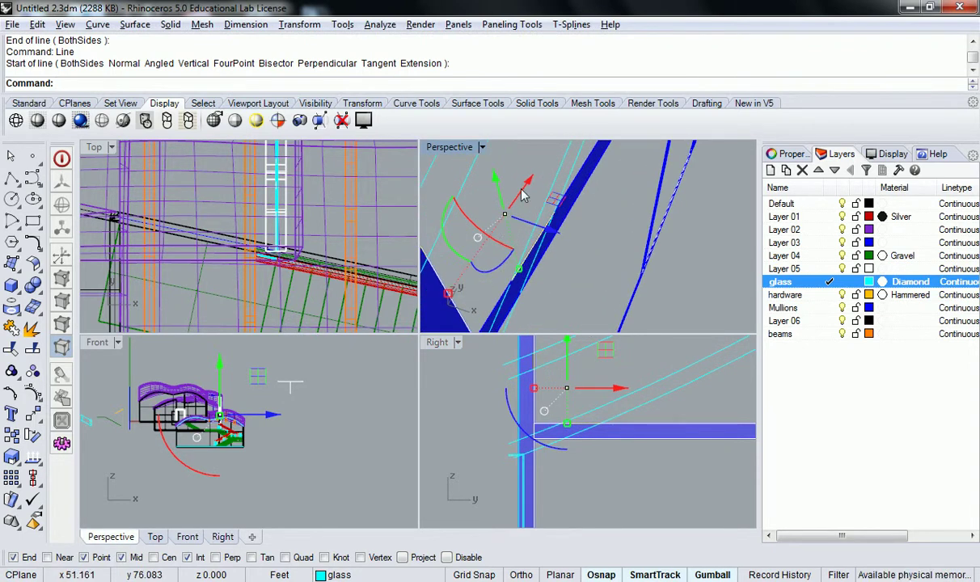
right_drag(572, 235, 521, 198)
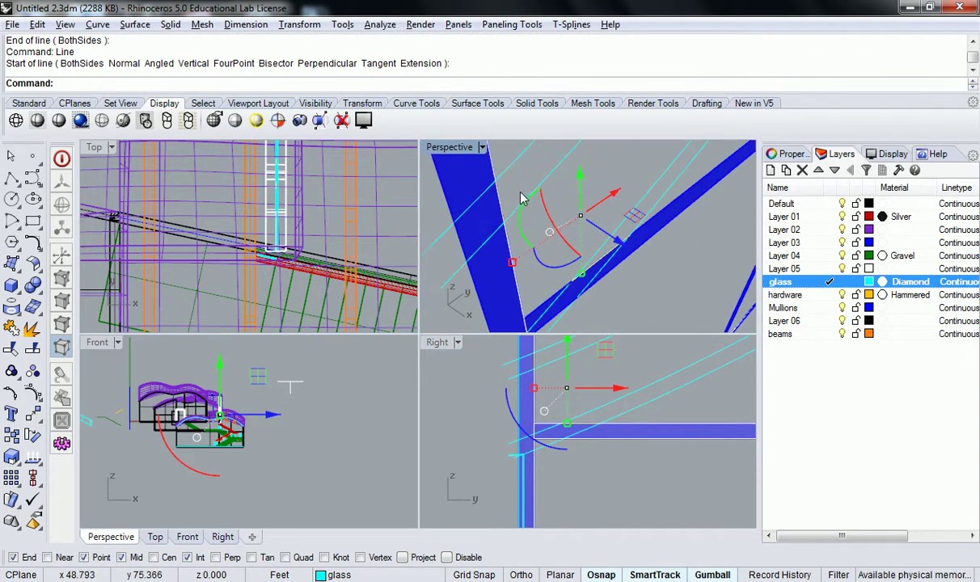
scroll(519, 195, down, 10)
right_drag(618, 373, 530, 411)
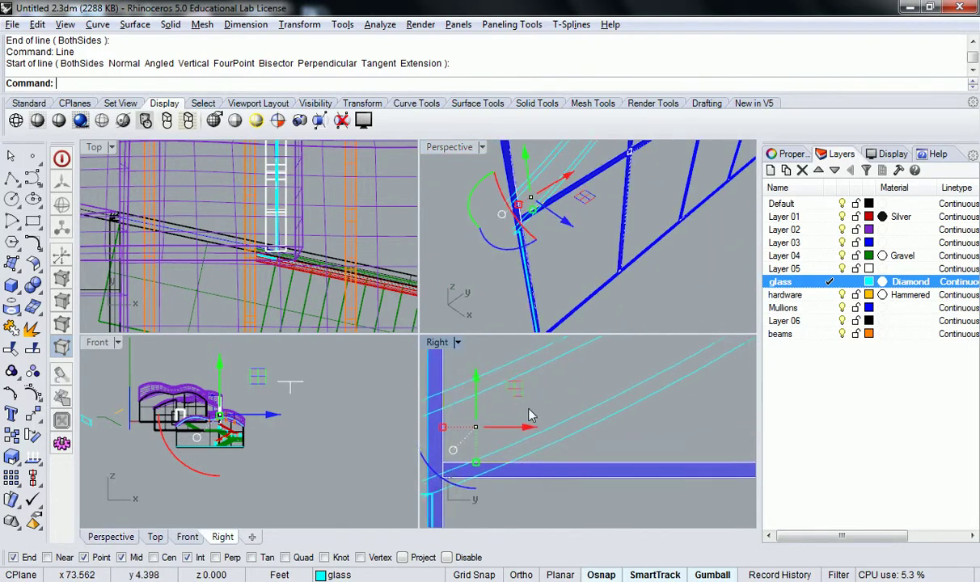
scroll(534, 404, down, 6)
key(Escape)
- Trim the ends of the strip and offset curves that extend past the two closing lines at the mullion edges
scroll(544, 406, up, 2)
key(Return)
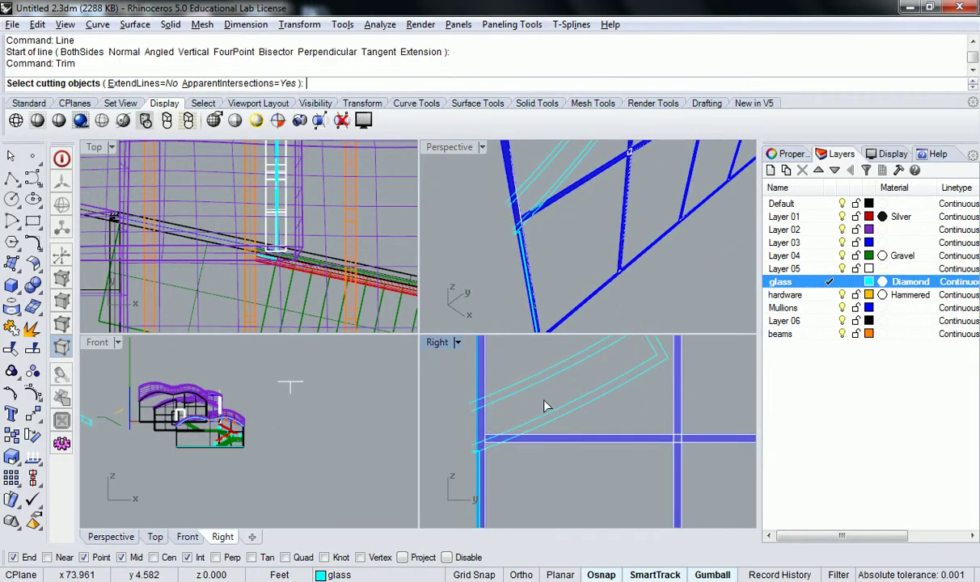
scroll(484, 390, up, 3)
scroll(522, 399, down, 2)
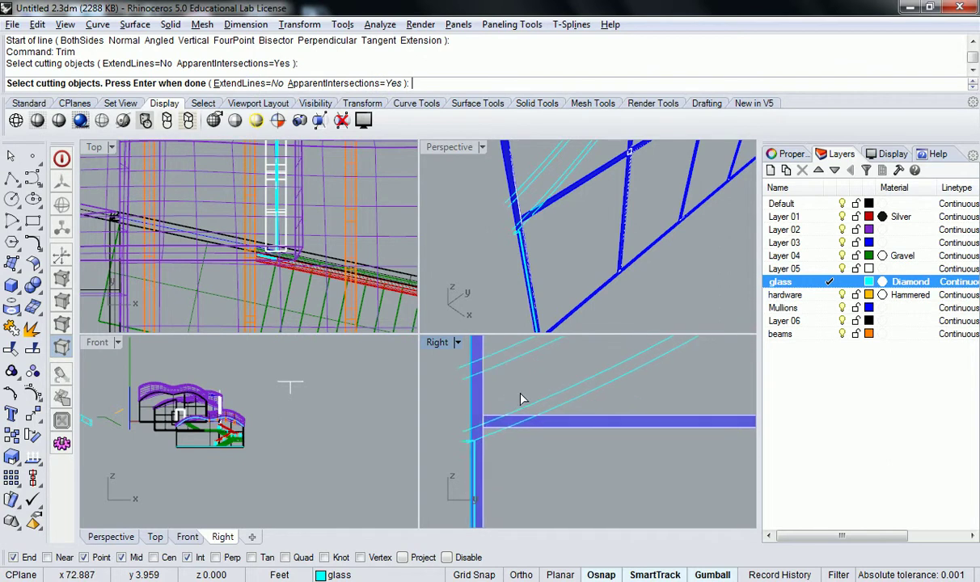
click(527, 425)
key(Return)
scroll(485, 437, up, 2)
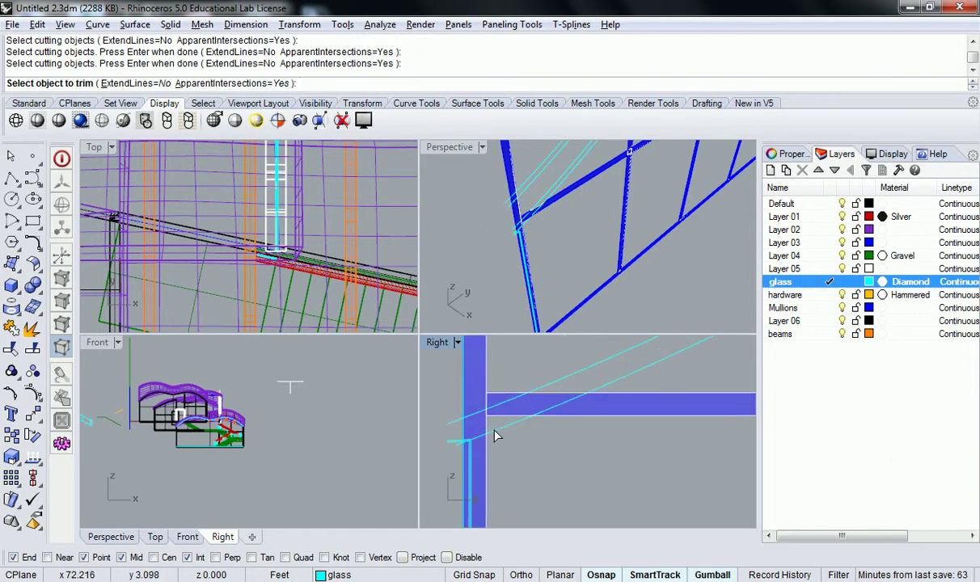
click(469, 419)
click(466, 421)
scroll(485, 417, down, 4)
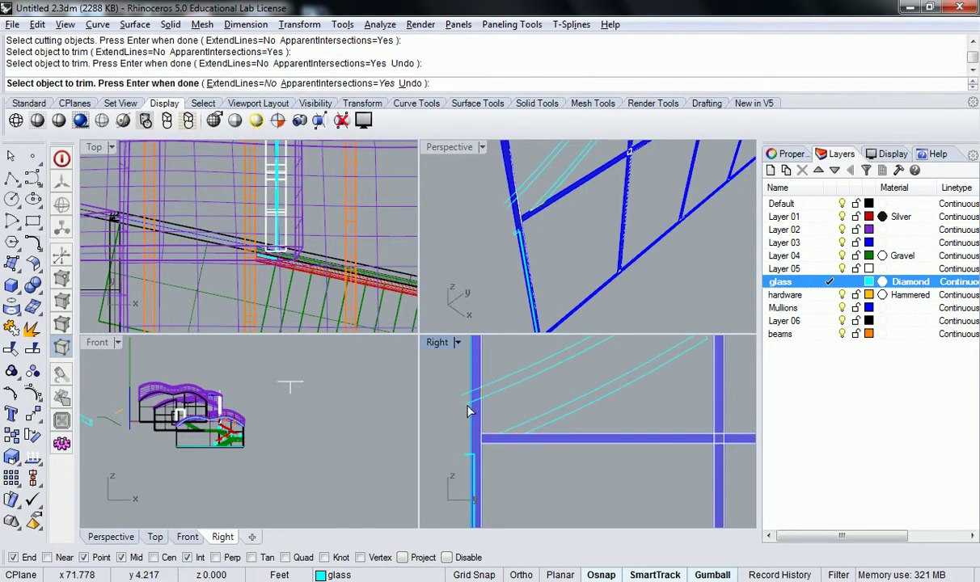
click(467, 401)
key(Return)
scroll(469, 421, down, 3)
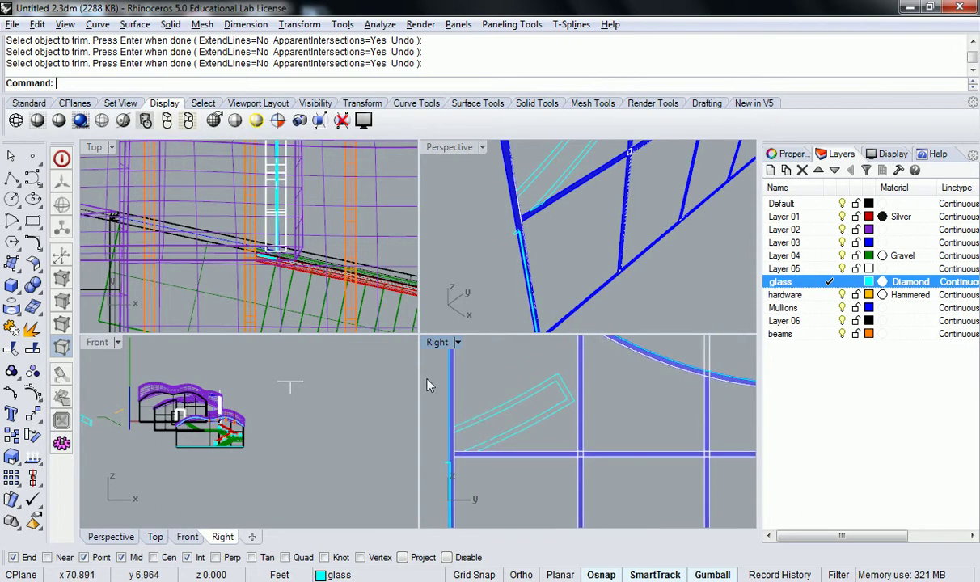
- Create a planar surface from the closed strip outline, offset curves and closing lines with PlanarSrf
drag(510, 413, 577, 459)
text(P)
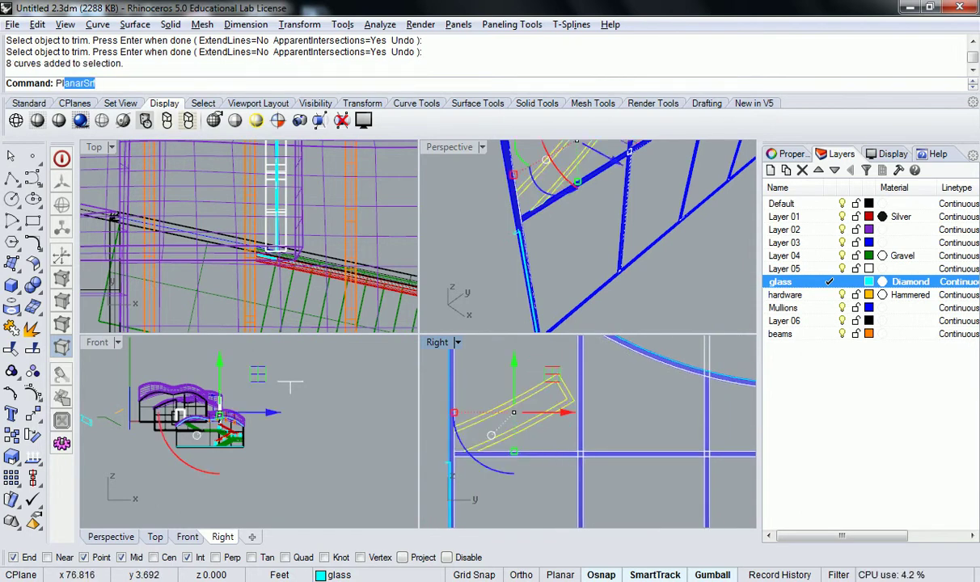
text(lanarSrf)
key(Return)
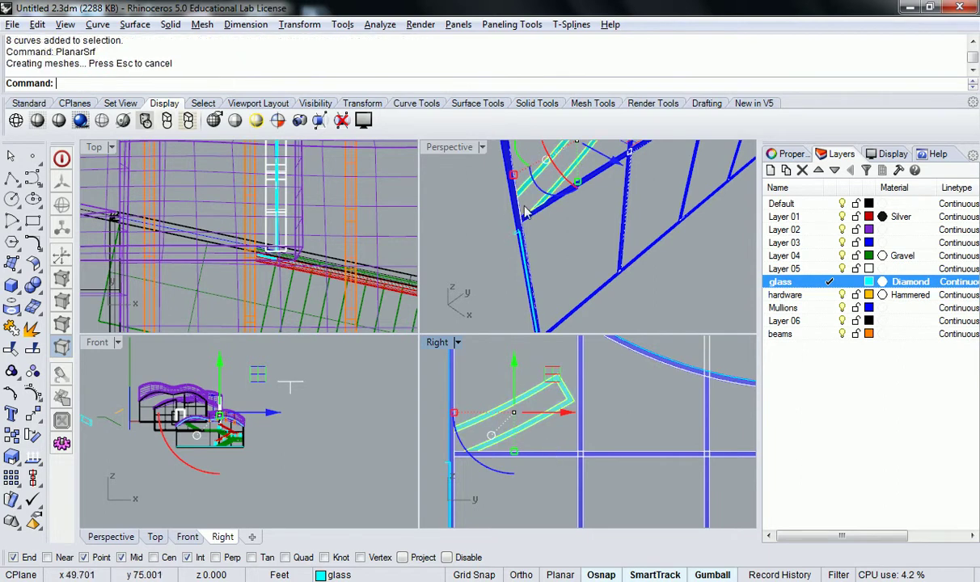
- Extrude the planar frame surface to both sides as a solid with a distance of 0.5
scroll(524, 211, up, 5)
click(565, 192)
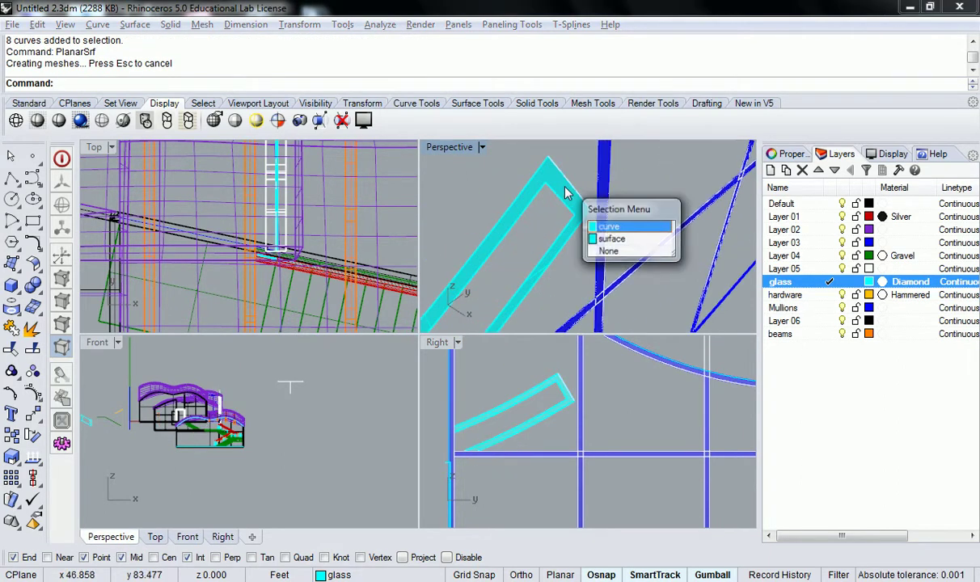
click(614, 241)
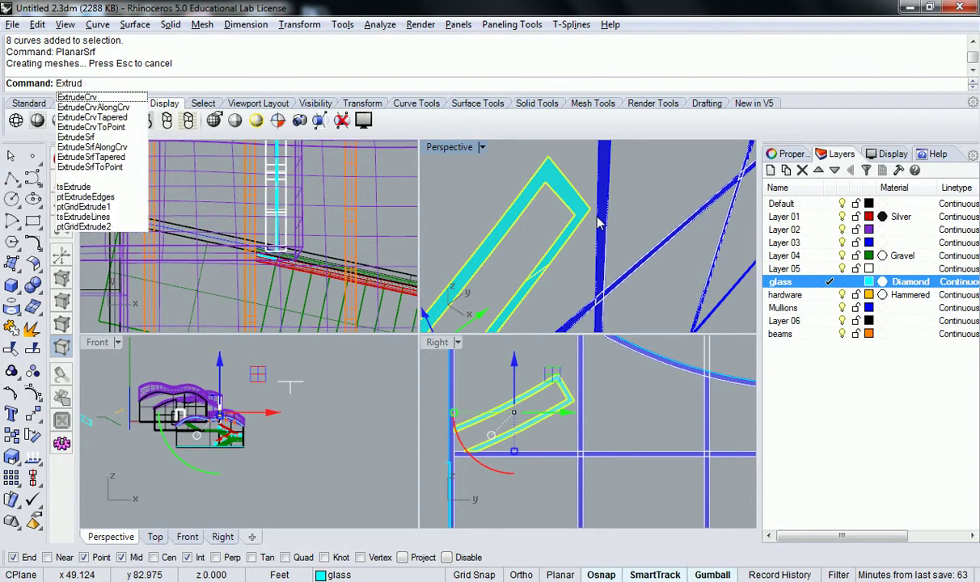
text(eSrf)
key(Return)
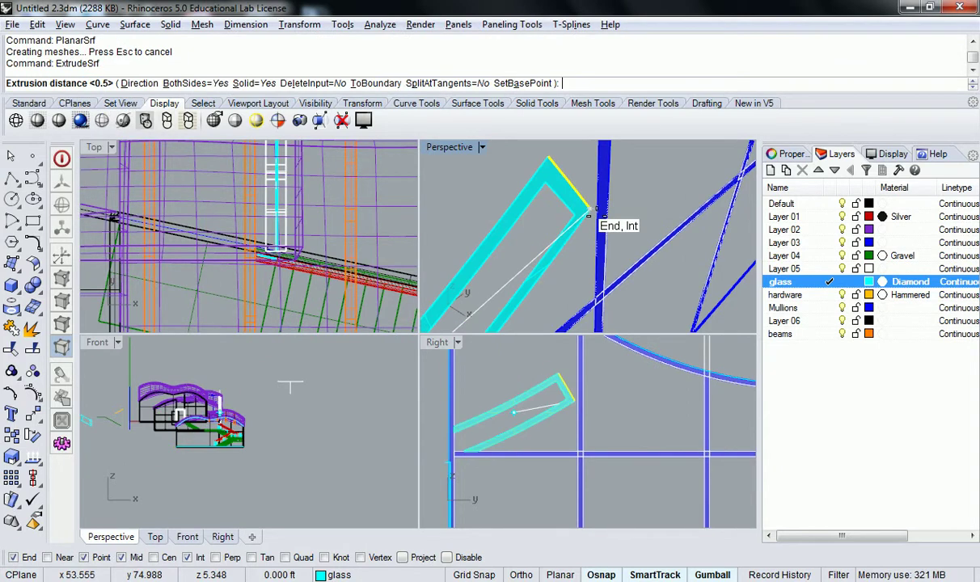
- Assign the extruded roof frame to the Mullions layer
click(598, 220)
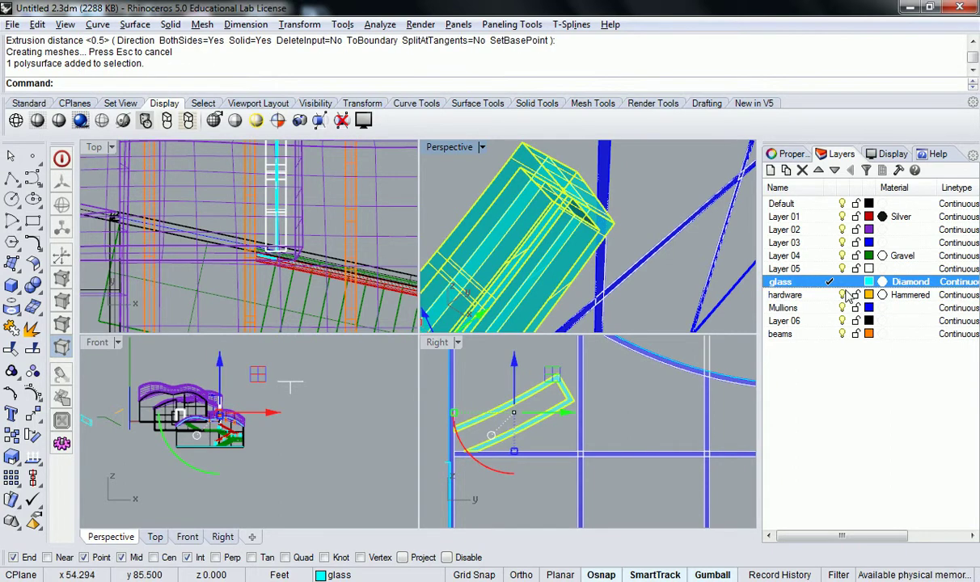
right_click(819, 309)
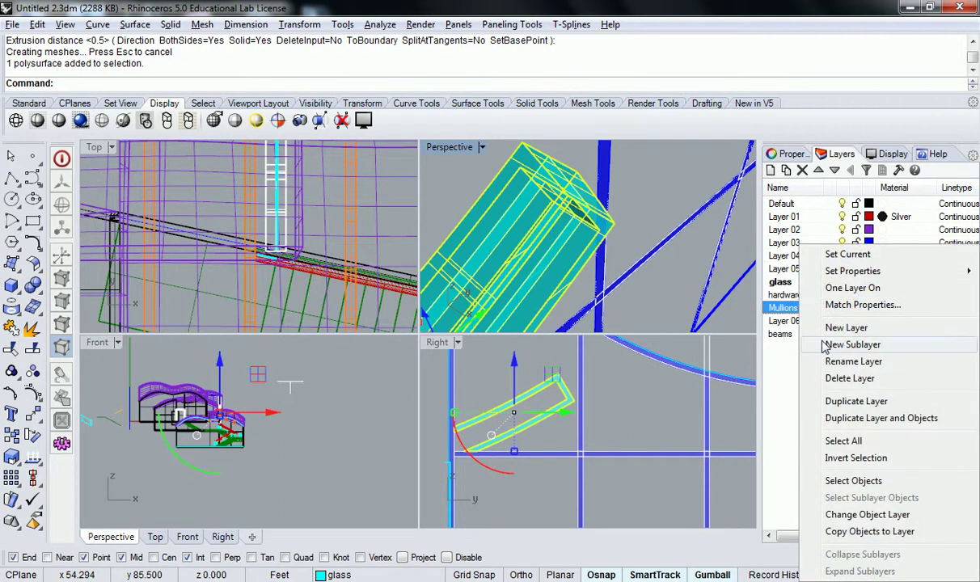
click(864, 514)
right_drag(557, 201, 663, 257)
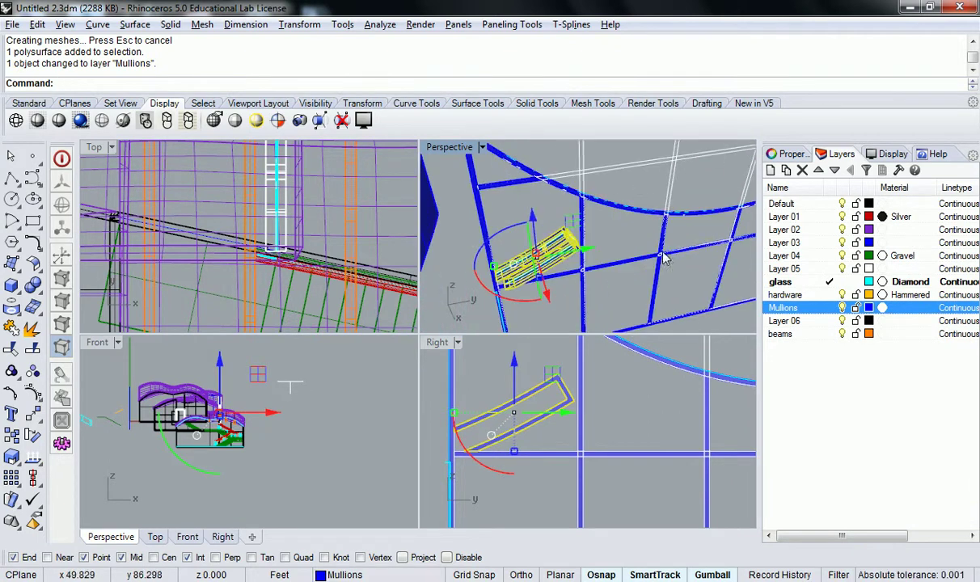
click(587, 253)
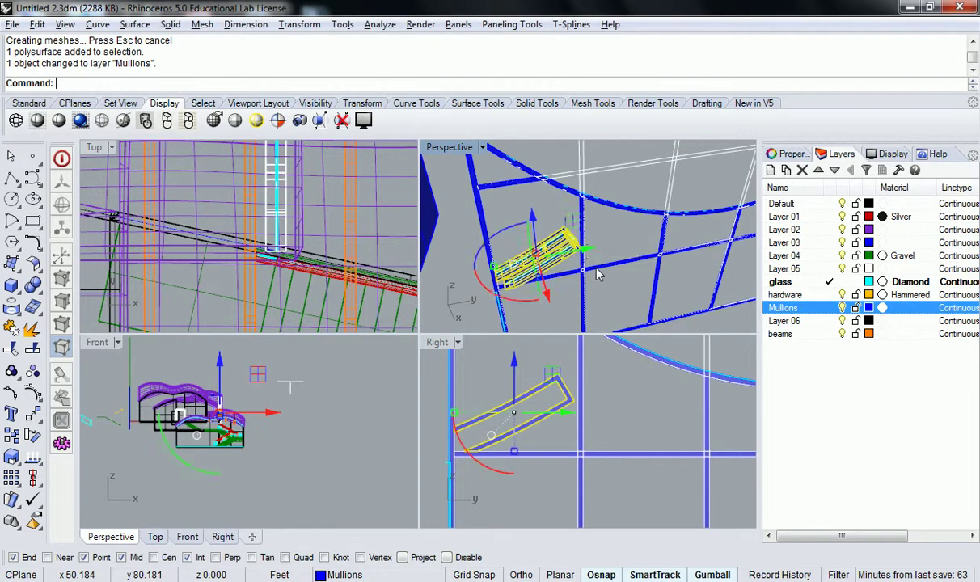
- Move the roof frame by its end corner onto the lower roof's tip at the building in the Right view
right_drag(595, 273, 599, 236)
scroll(679, 249, up, 8)
scroll(680, 251, up, 6)
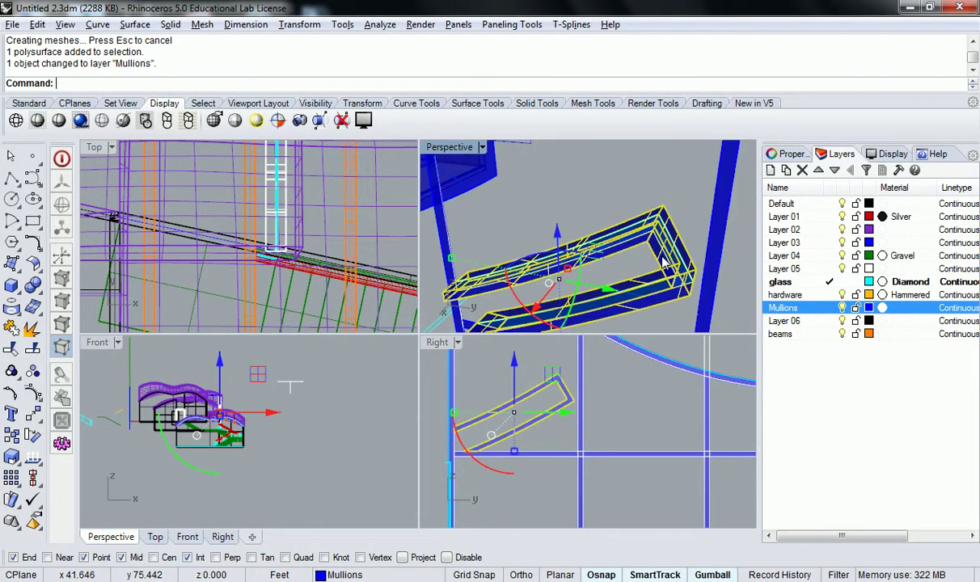
key(Return)
scroll(533, 372, up, 3)
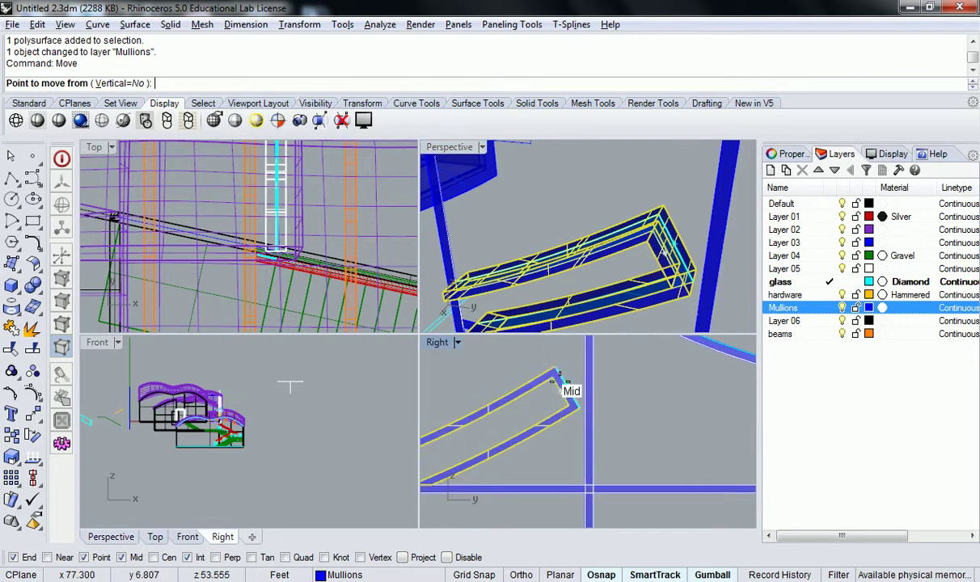
click(552, 372)
scroll(565, 388, down, 3)
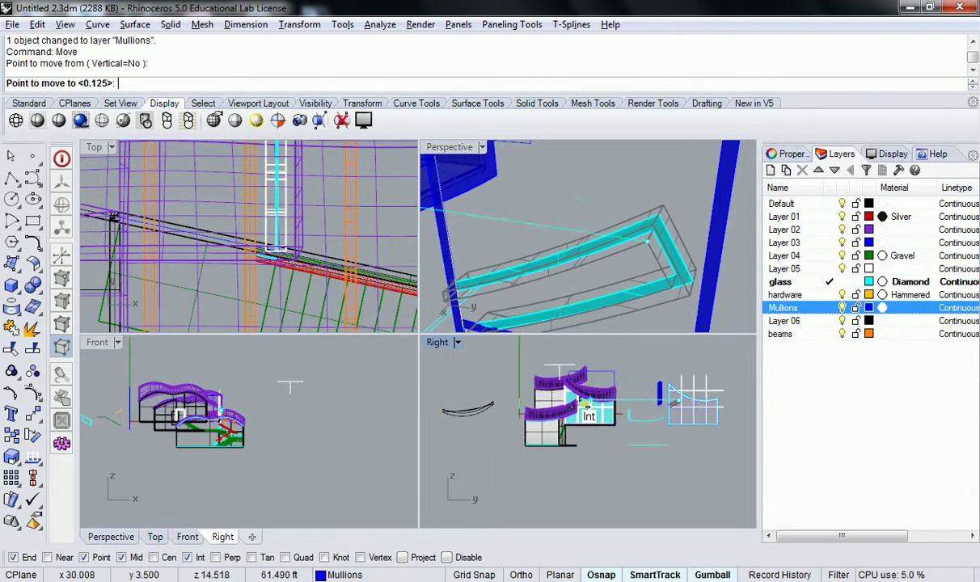
scroll(577, 392, up, 5)
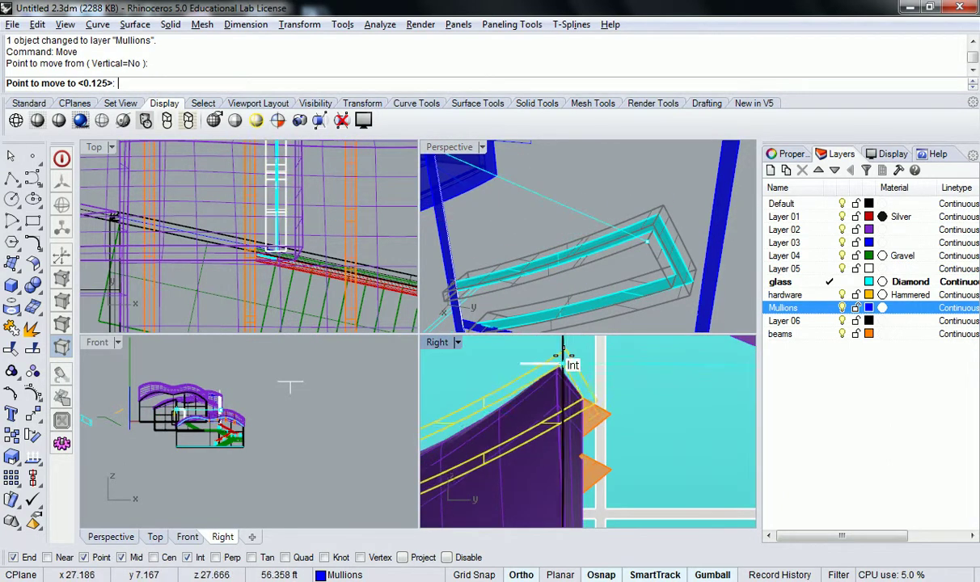
click(567, 354)
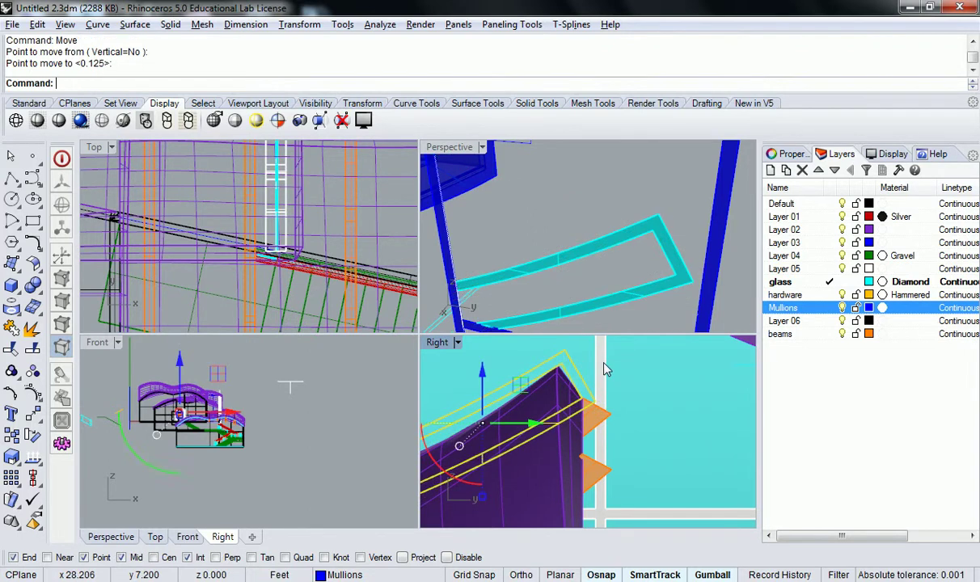
key(Escape)
- Undo the roof frame's move and its layer change
scroll(603, 372, down, 3)
right_drag(613, 382, 501, 449)
scroll(380, 259, down, 5)
right_drag(374, 250, 292, 241)
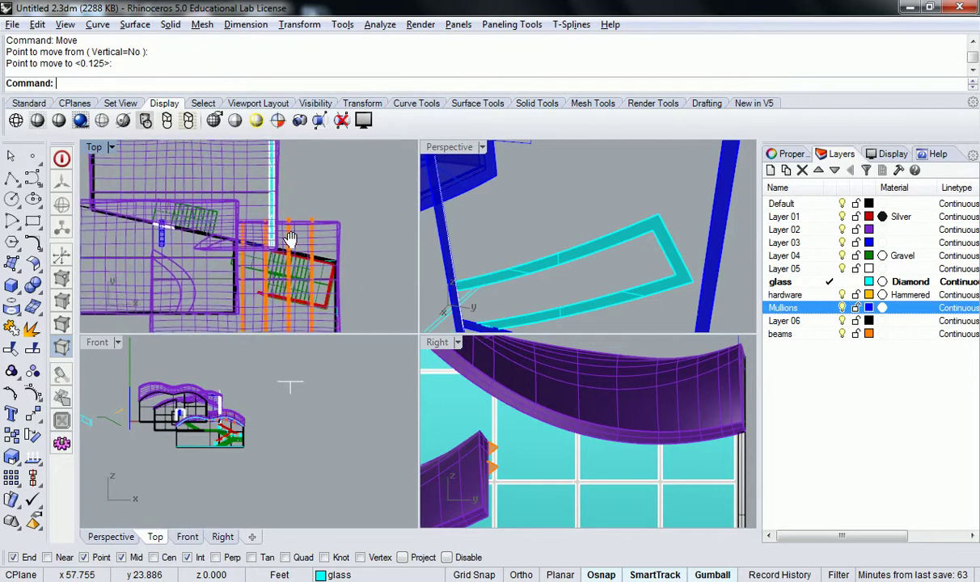
scroll(543, 215, down, 10)
right_drag(501, 198, 617, 252)
key(ctrl+z)
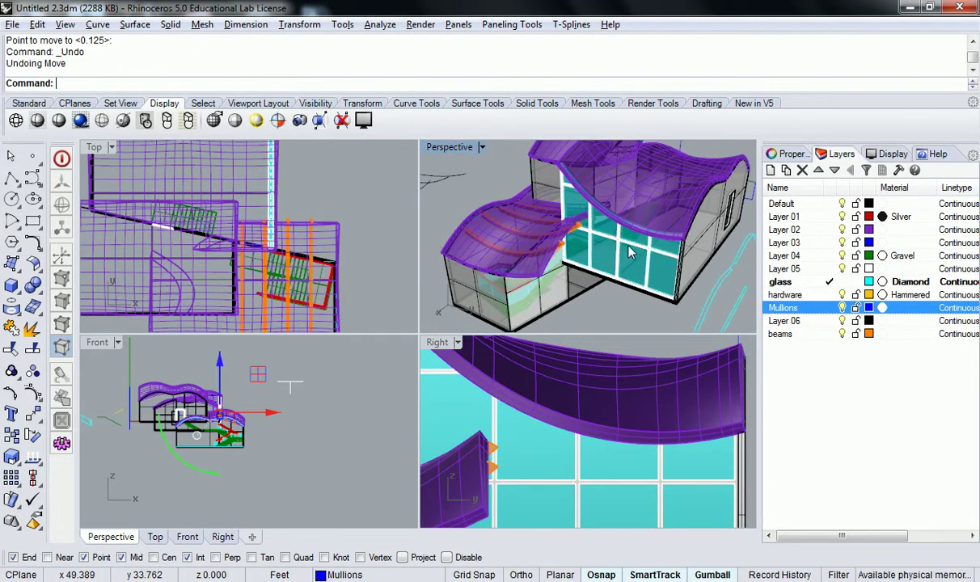
key(ctrl+z)
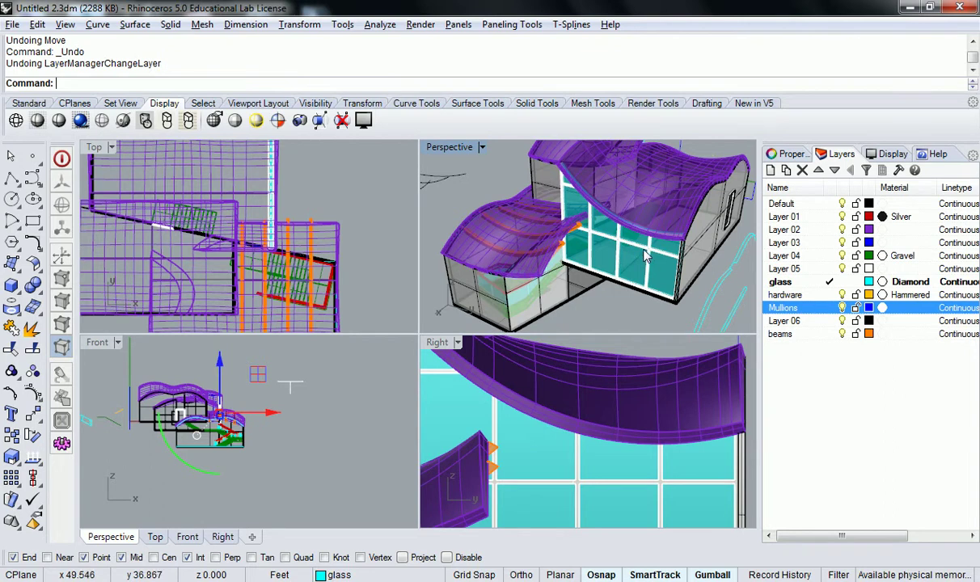
scroll(405, 557, down, 1)
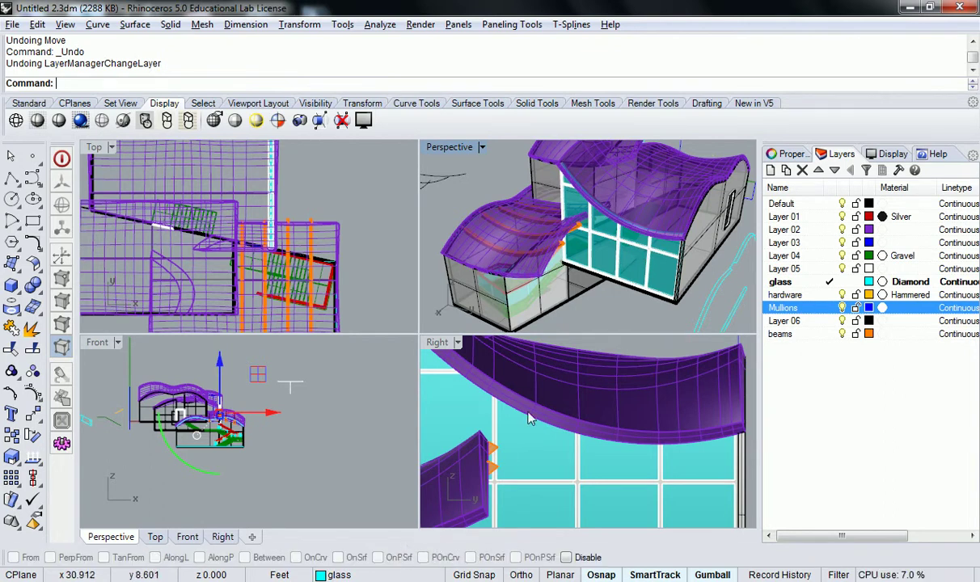
scroll(675, 259, up, 8)
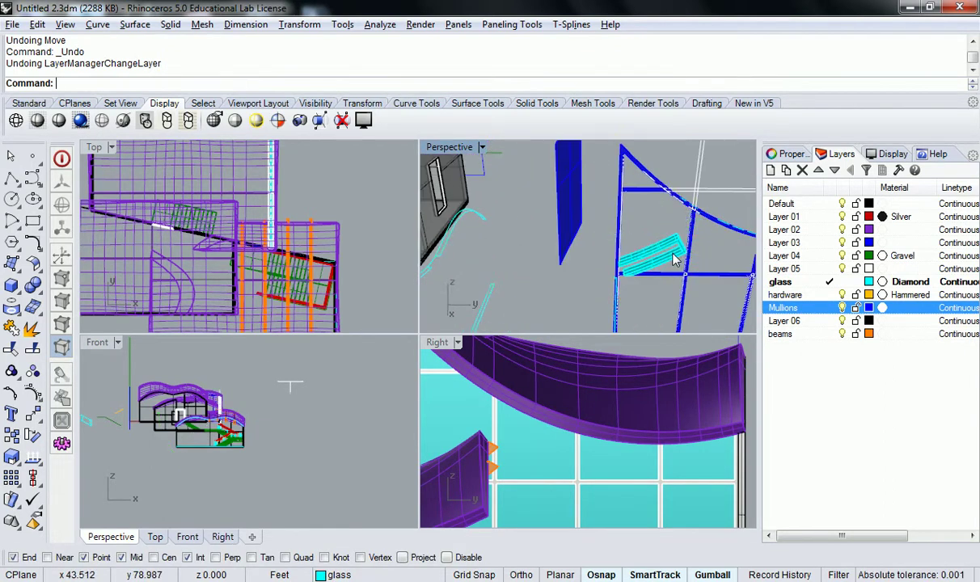
- Move the extruded roof frame by its inner end corner onto the lower roof's tip at the glass wall in the Right view
scroll(675, 258, up, 3)
click(697, 243)
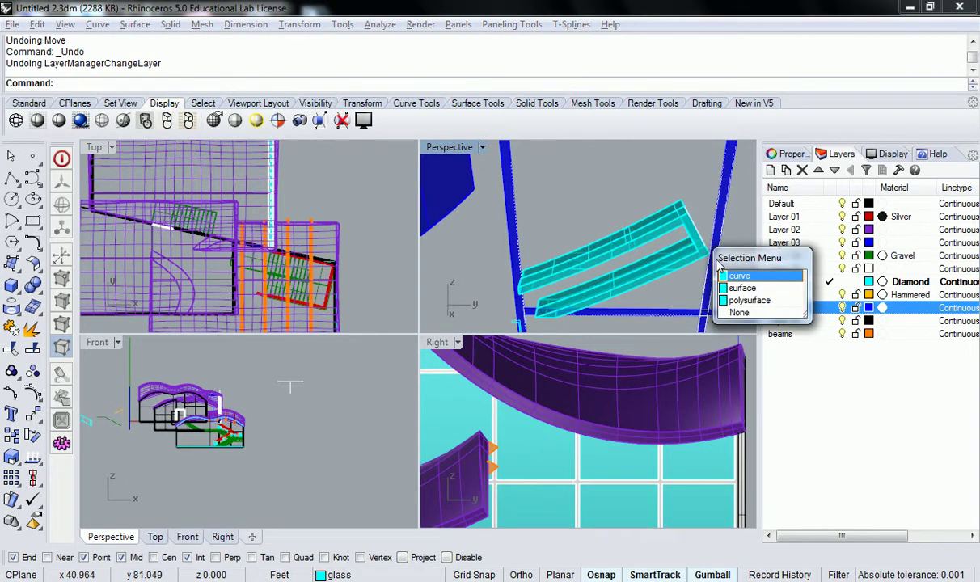
click(748, 295)
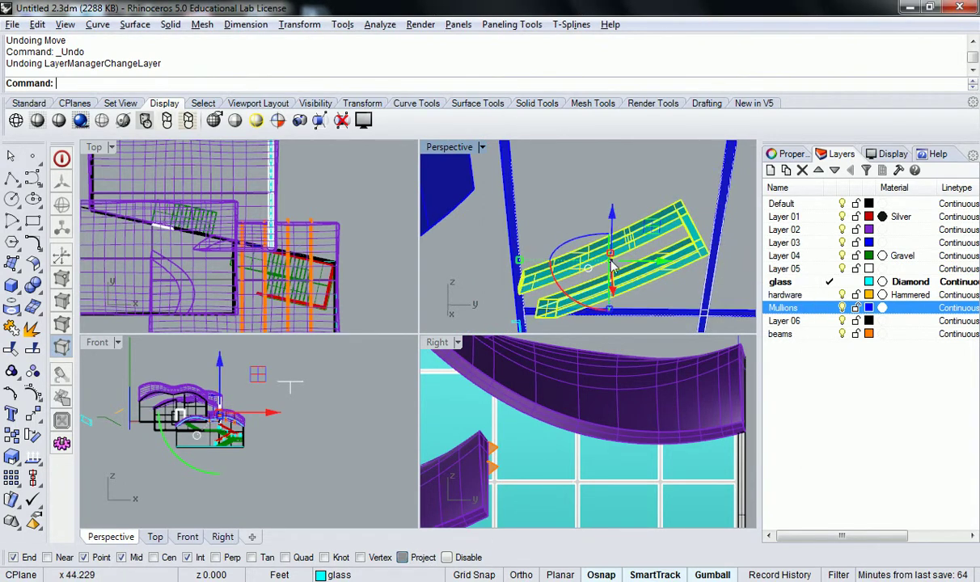
scroll(540, 431, down, 5)
scroll(686, 394, up, 5)
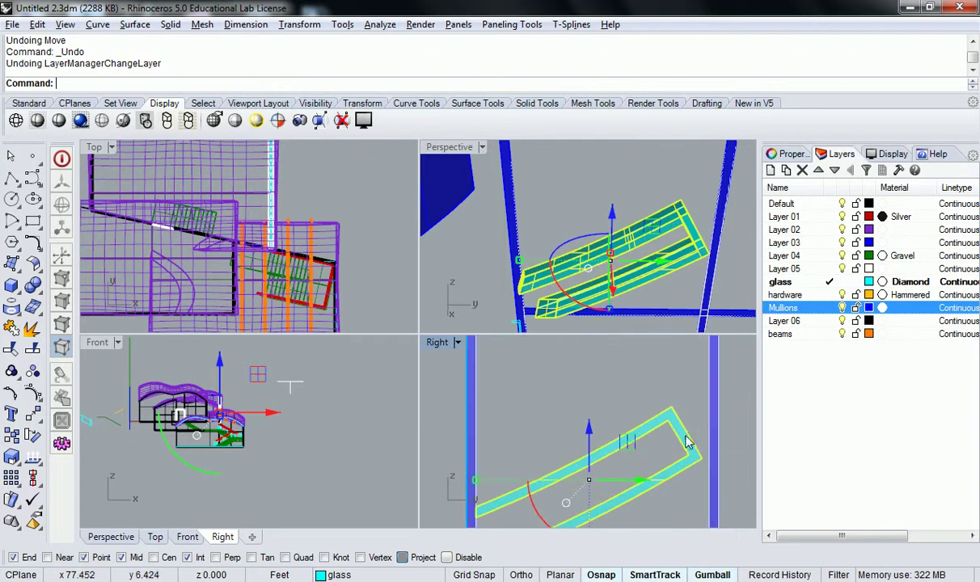
key(Return)
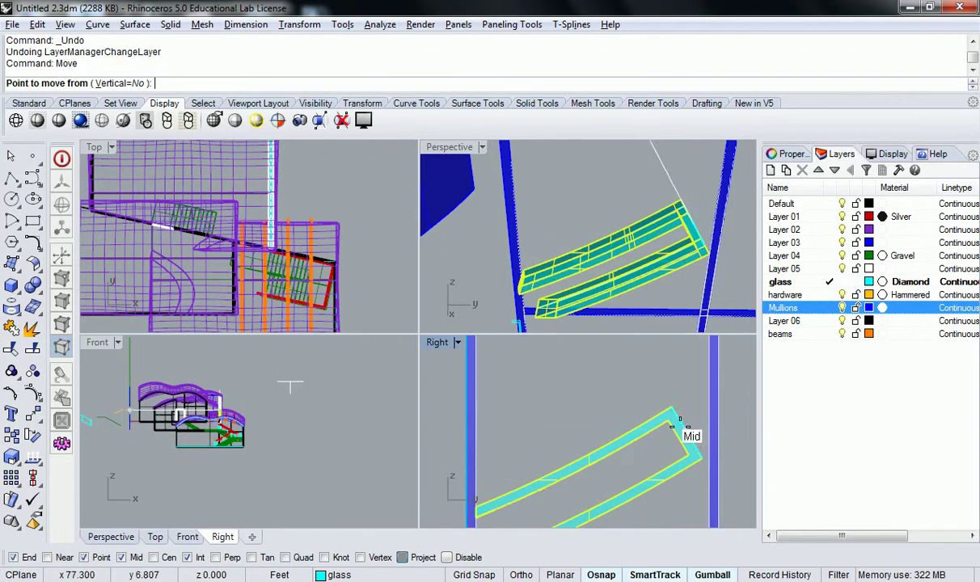
click(675, 424)
scroll(666, 414, down, 2)
scroll(576, 430, up, 6)
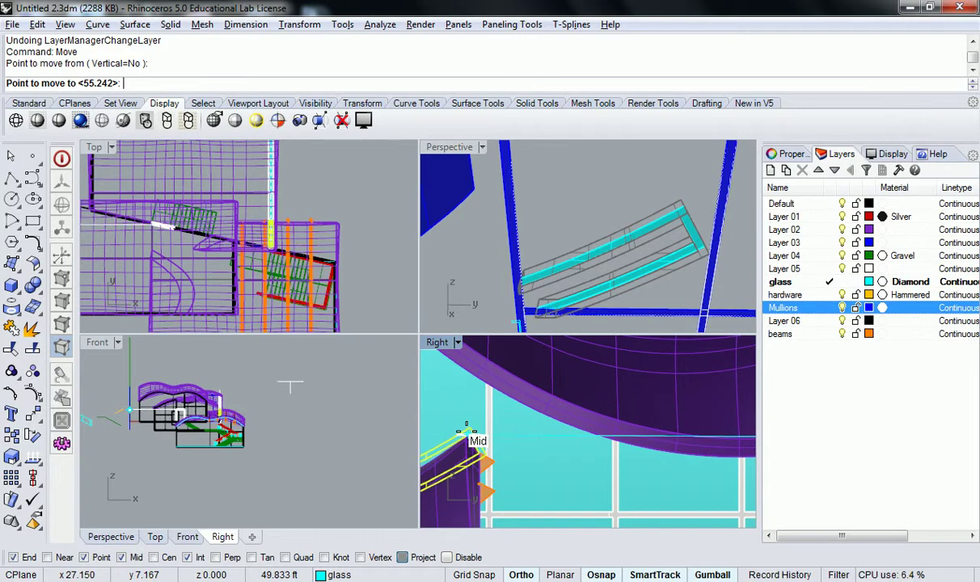
scroll(466, 432, up, 3)
scroll(475, 440, up, 5)
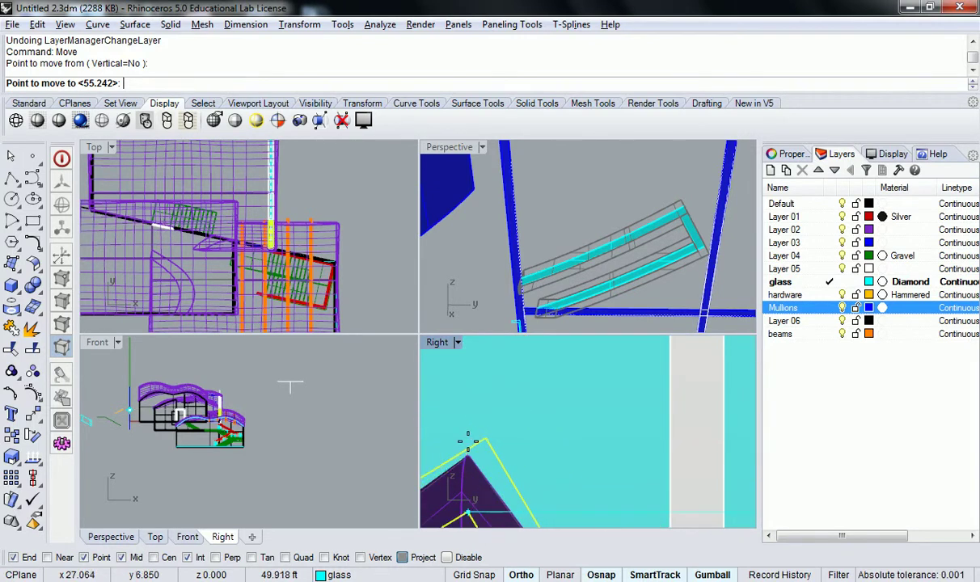
click(476, 441)
scroll(610, 220, down, 5)
scroll(610, 220, down, 3)
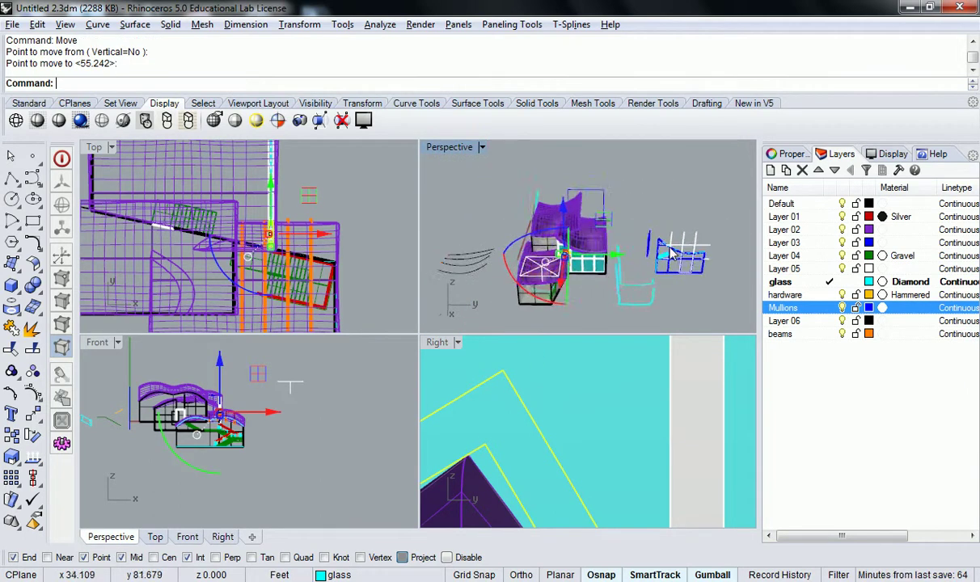
- Fine-adjust the roof frame by moving its inner corner exactly onto the peak of the lower roof in the Right view
right_drag(623, 226, 558, 241)
scroll(554, 241, up, 8)
key(Escape)
right_drag(667, 288, 680, 257)
scroll(679, 188, up, 6)
click(692, 190)
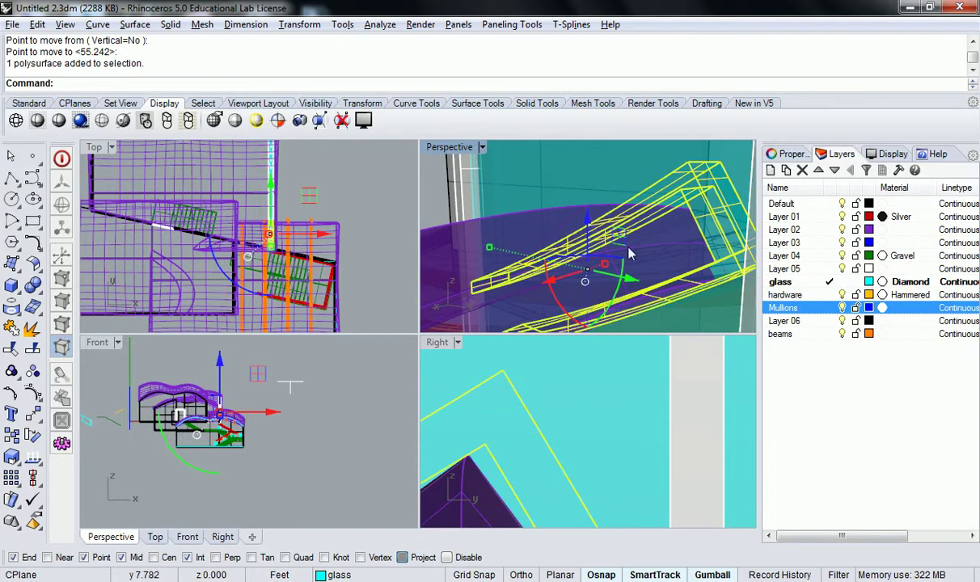
scroll(570, 403, down, 3)
text(move)
key(Return)
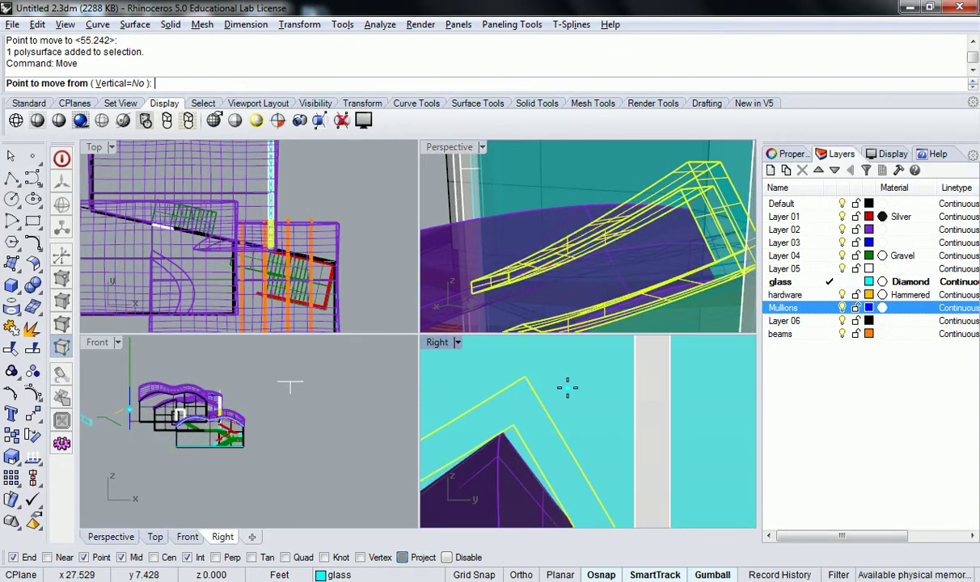
click(509, 424)
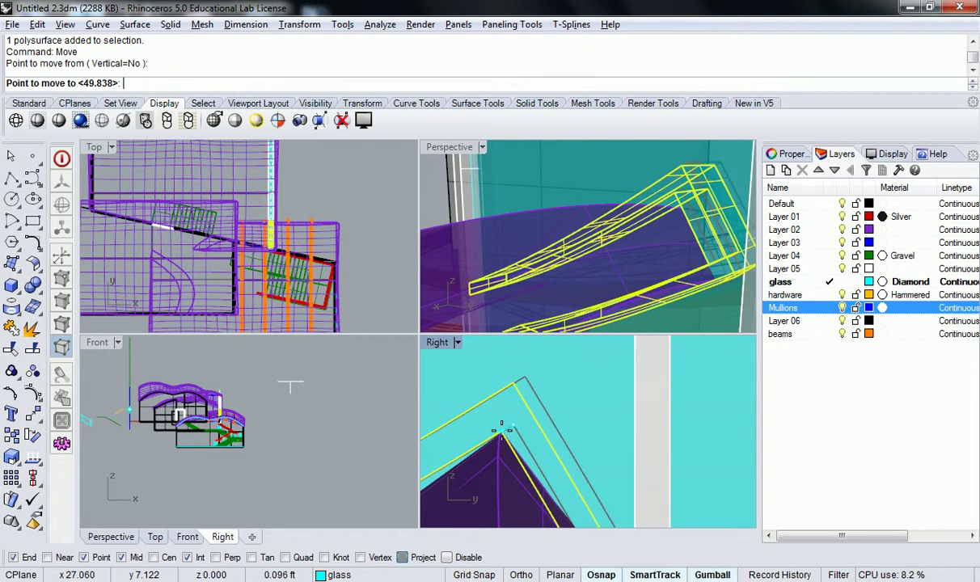
click(501, 431)
key(Escape)
- Inspect how the moved frame meets the lower roof's edge and the glass wall in the Perspective and Right views
right_drag(671, 236, 569, 254)
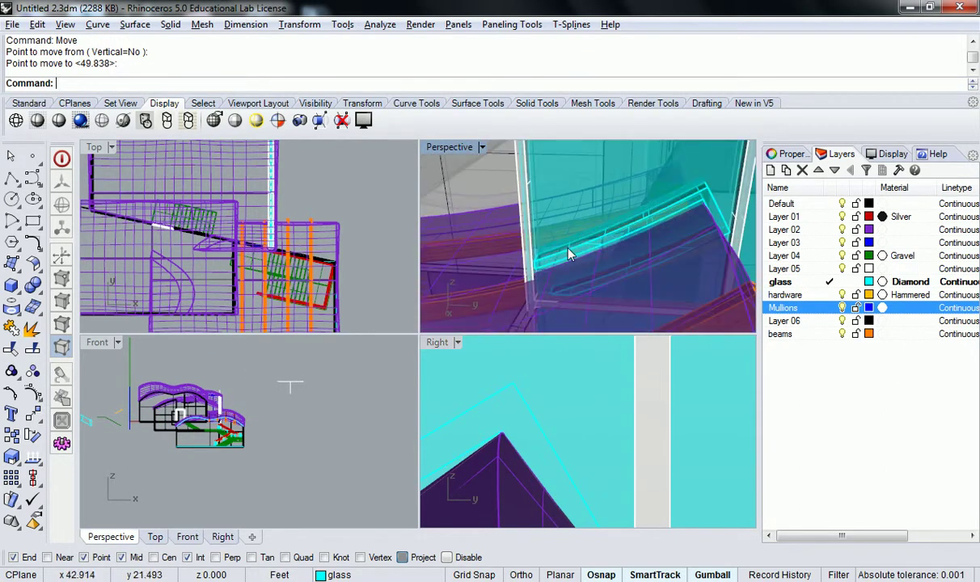
scroll(555, 434, down, 8)
right_drag(525, 441, 560, 407)
scroll(519, 434, up, 5)
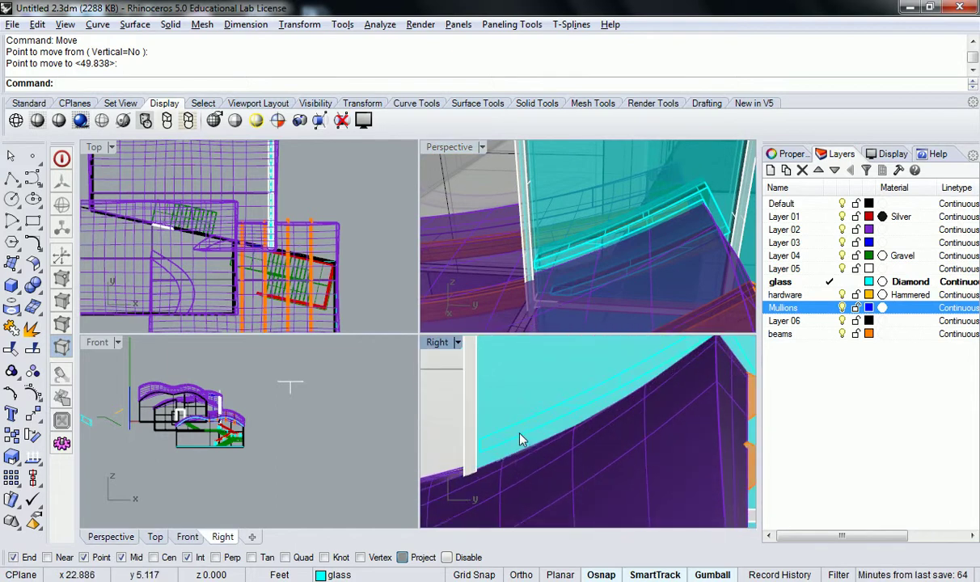
scroll(522, 438, down, 6)
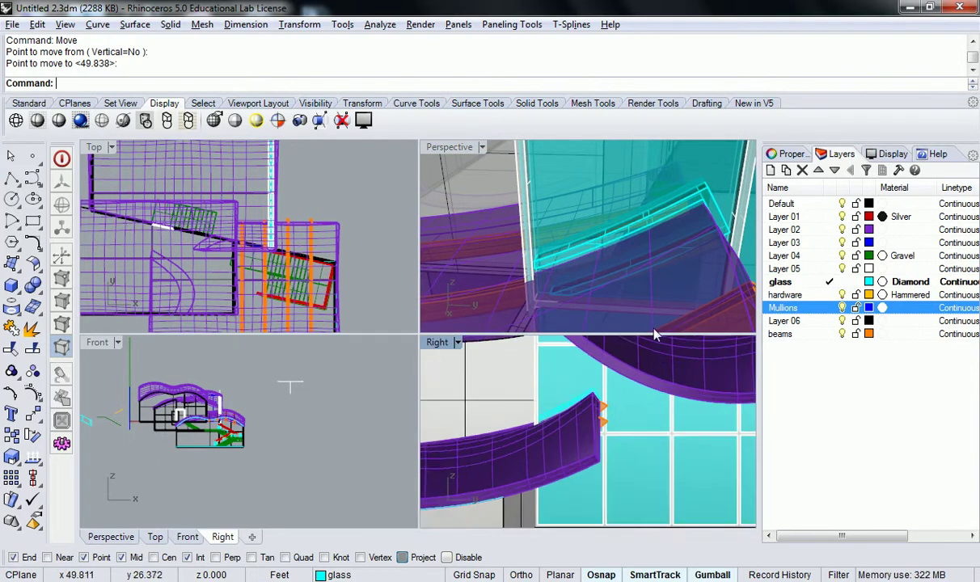
right_drag(663, 418, 603, 416)
right_drag(685, 213, 618, 198)
scroll(630, 190, up, 8)
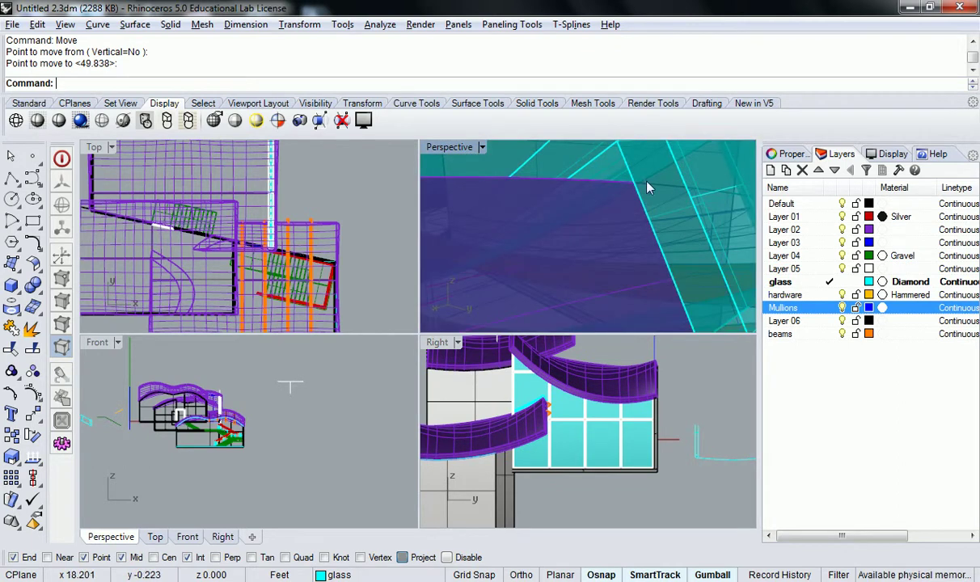
- Assign the repositioned roof frame to the Mullions layer
click(647, 187)
scroll(651, 185, down, 5)
key(Escape)
scroll(650, 182, up, 6)
click(650, 179)
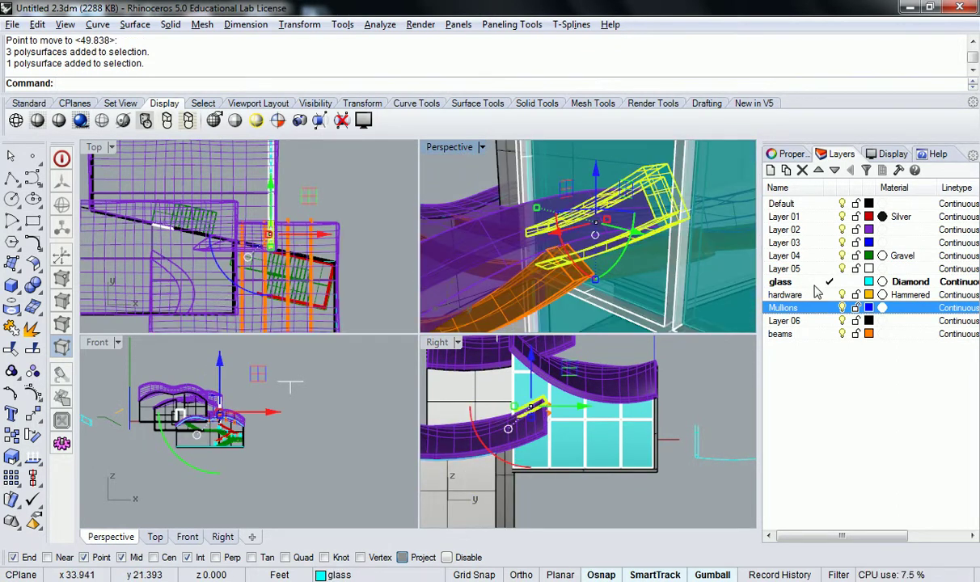
right_click(830, 308)
click(868, 515)
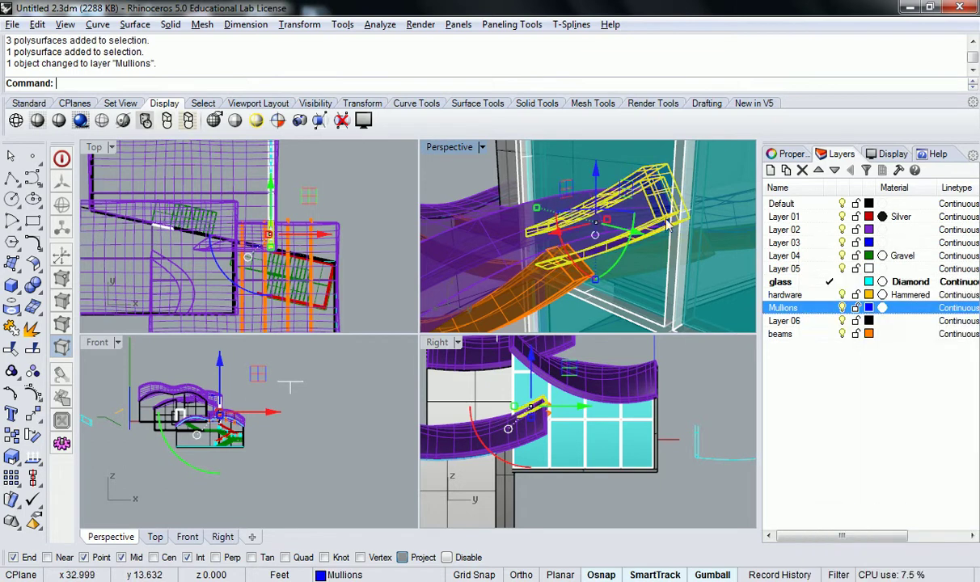
- Assign the glazed wall's white mullion grid to the Mullions layer
right_drag(653, 195, 634, 253)
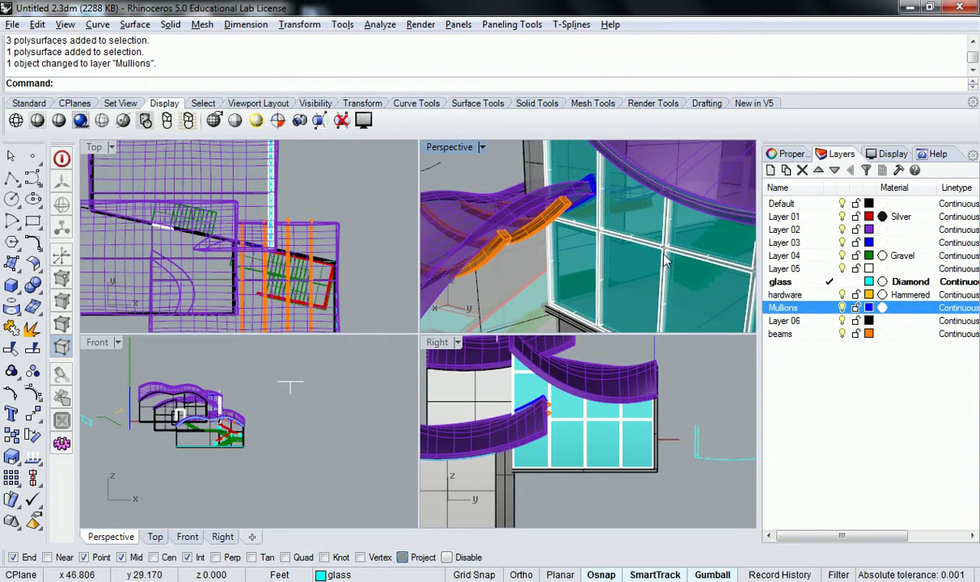
click(665, 259)
right_click(830, 314)
click(868, 514)
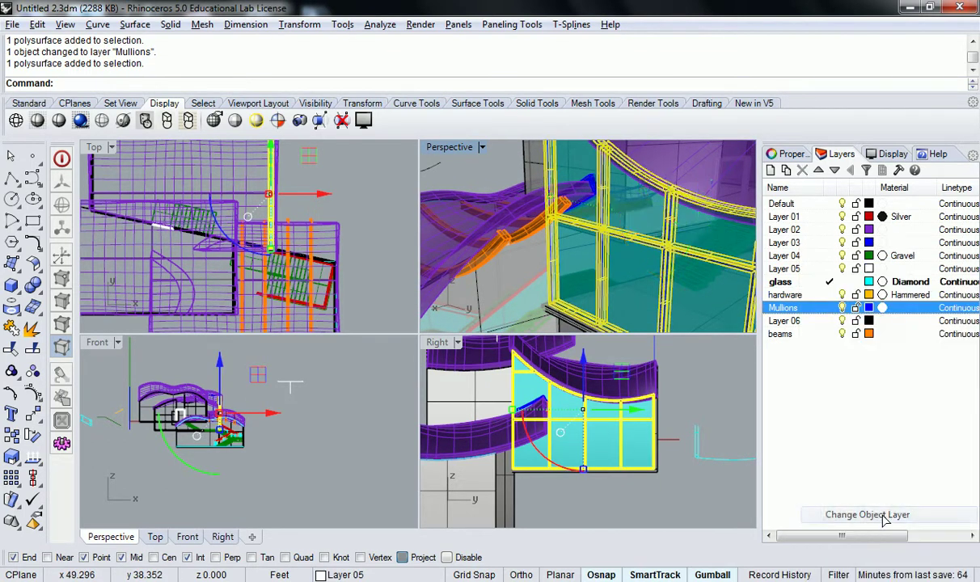
- Examine the finished mullion wall and roof frame in an enlarged Perspective view, then restore the four-view layout
right_drag(650, 202, 535, 189)
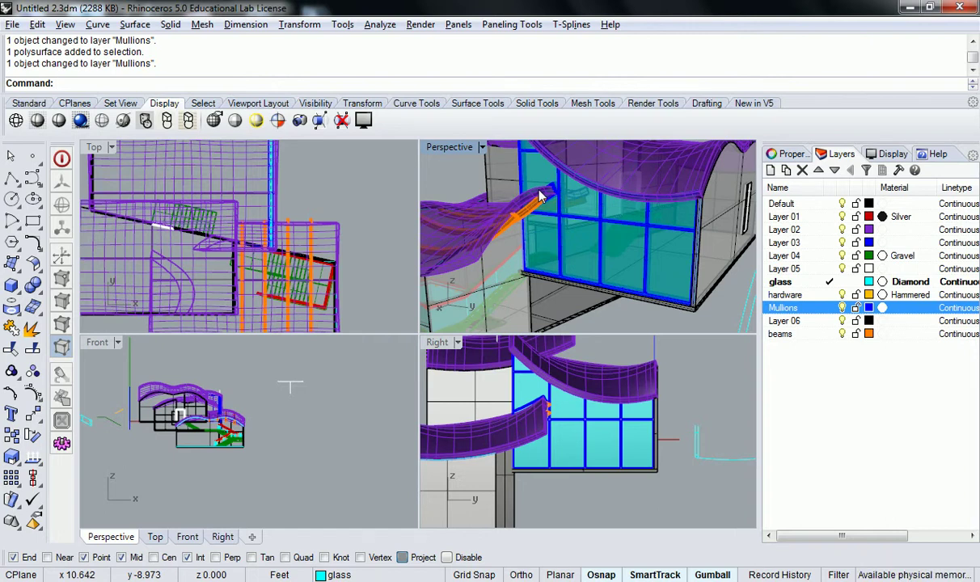
double_click(443, 147)
click(455, 152)
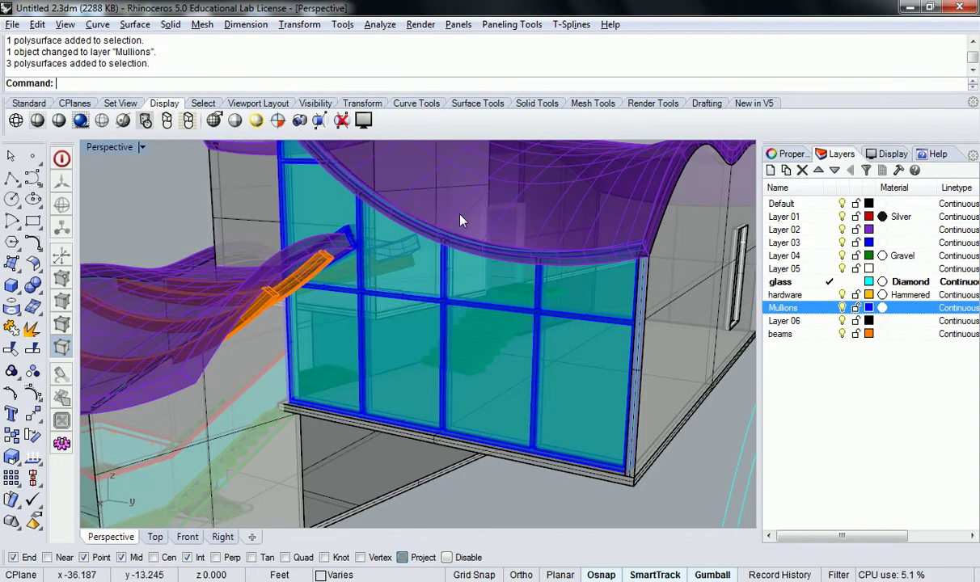
scroll(436, 200, down, 6)
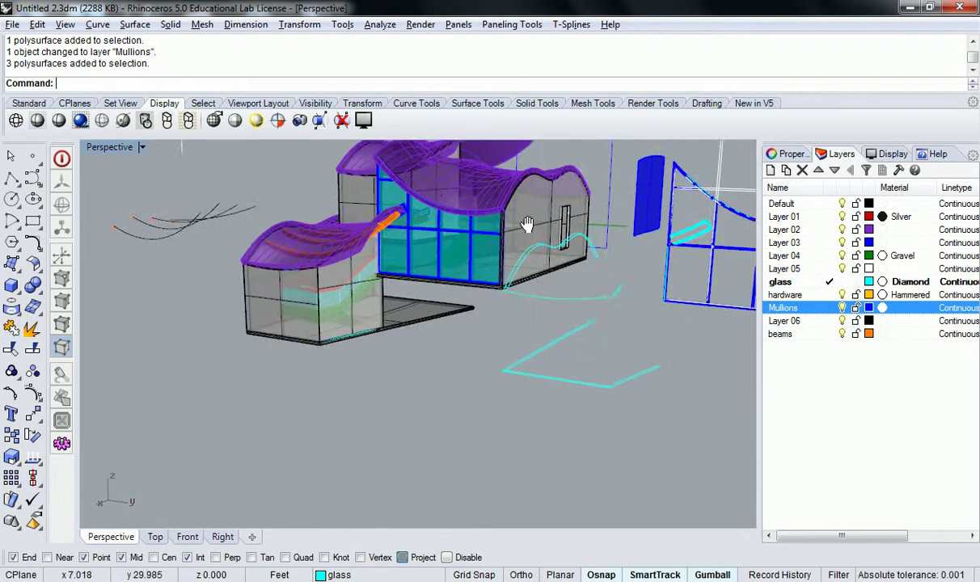
mouse_move(507, 251)
right_down()
mouse_move(575, 262)
mouse_move(471, 279)
mouse_move(505, 272)
right_up()
scroll(509, 229, up, 6)
double_click(112, 146)
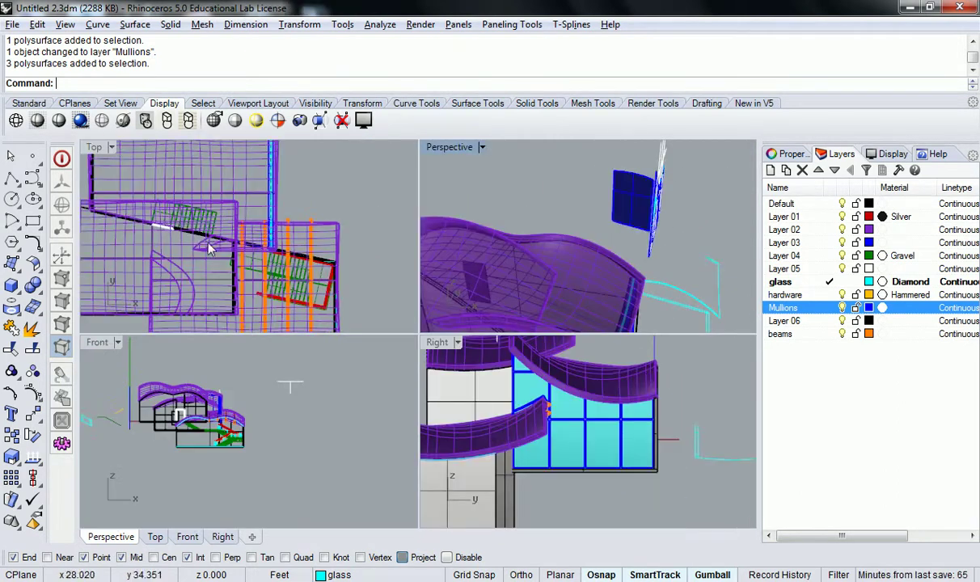
- Rotate the angled flat mullion surface about its lower end in the Top view until it runs parallel to the X axis
right_drag(287, 202, 289, 321)
right_drag(247, 159, 257, 227)
scroll(257, 227, up, 6)
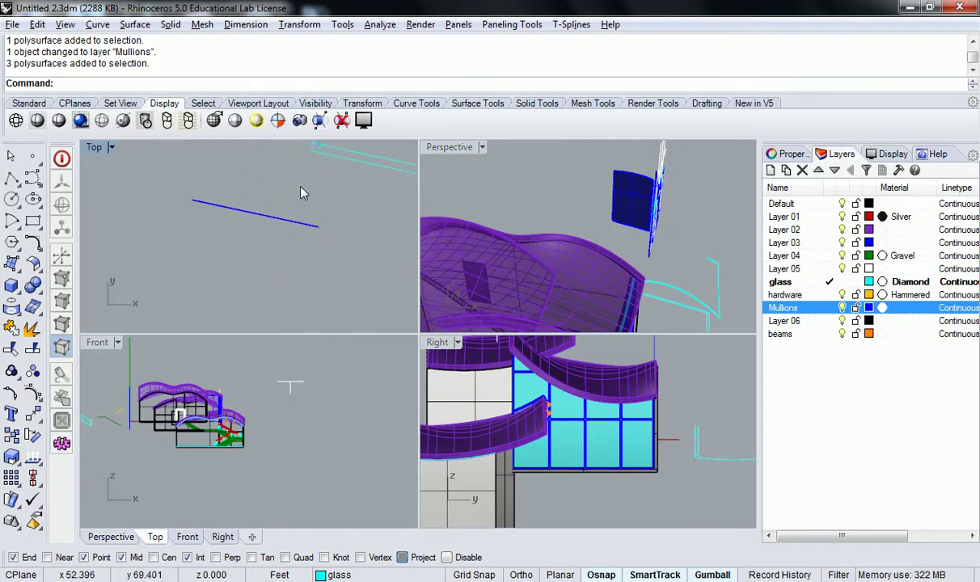
click(265, 215)
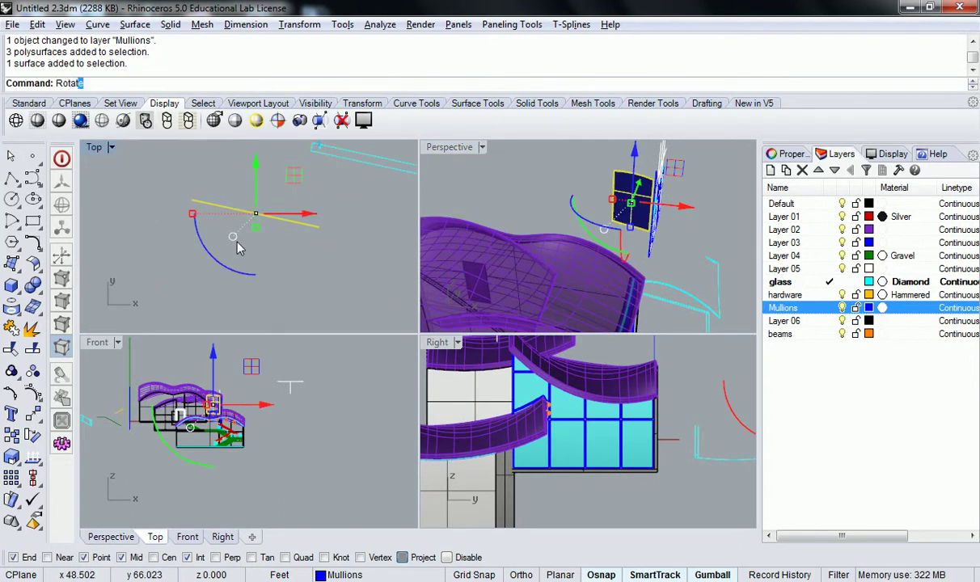
text(Rotat)
key(Return)
click(319, 226)
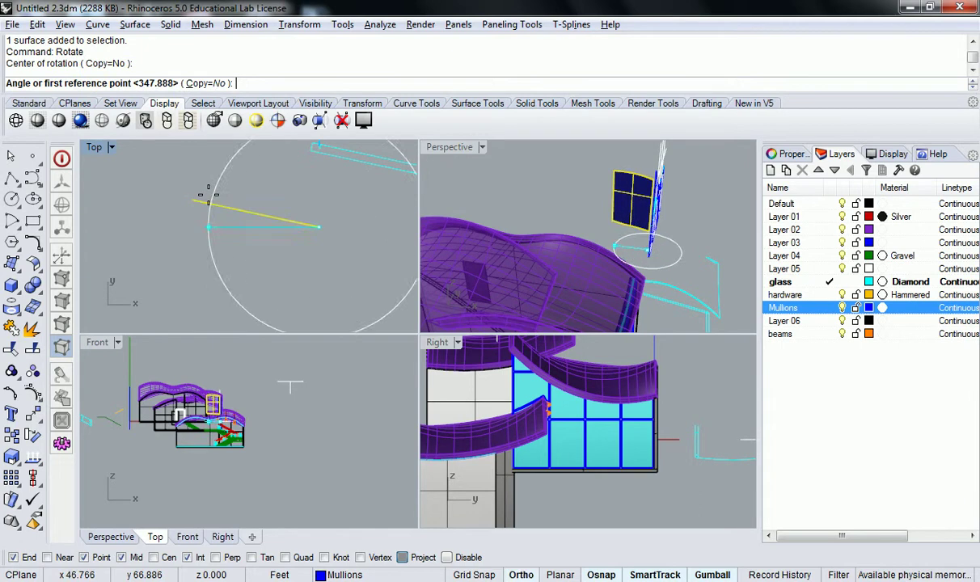
click(192, 201)
shift+click(139, 232)
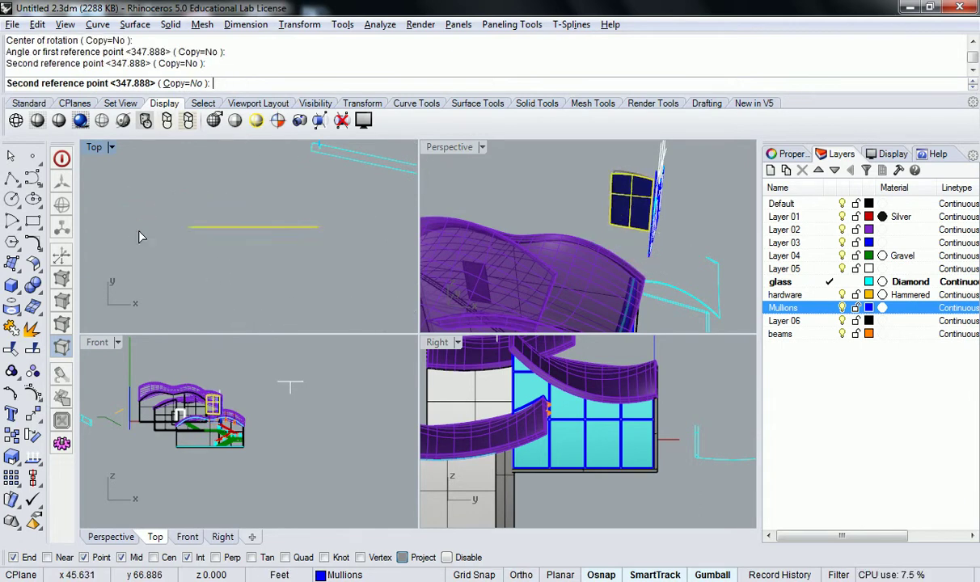
click(196, 294)
- Move the straightened mullion surface along X in the Front view to the empty area beside the building
right_drag(221, 398, 279, 411)
scroll(281, 412, up, 4)
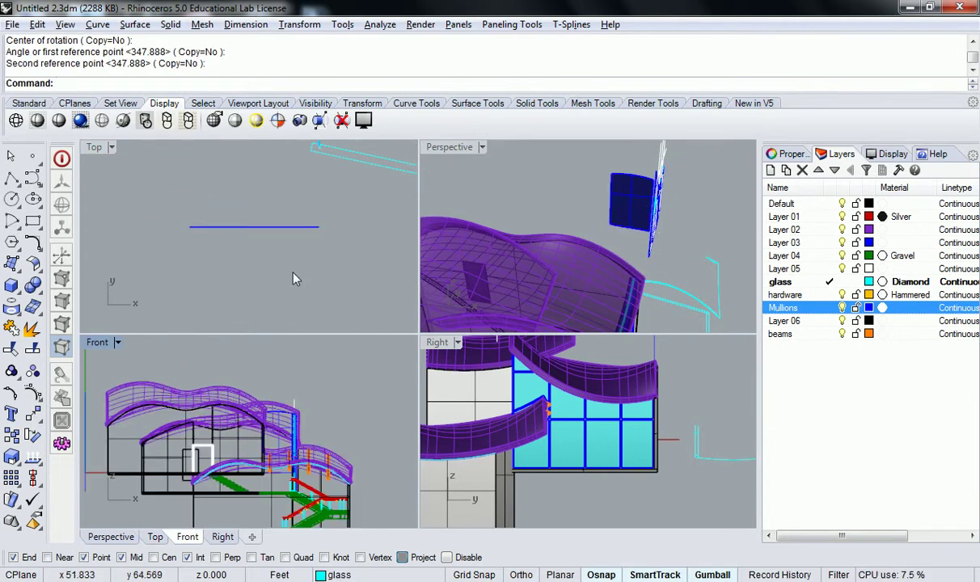
click(289, 227)
right_drag(332, 374, 235, 362)
drag(232, 416, 336, 426)
scroll(292, 421, up, 4)
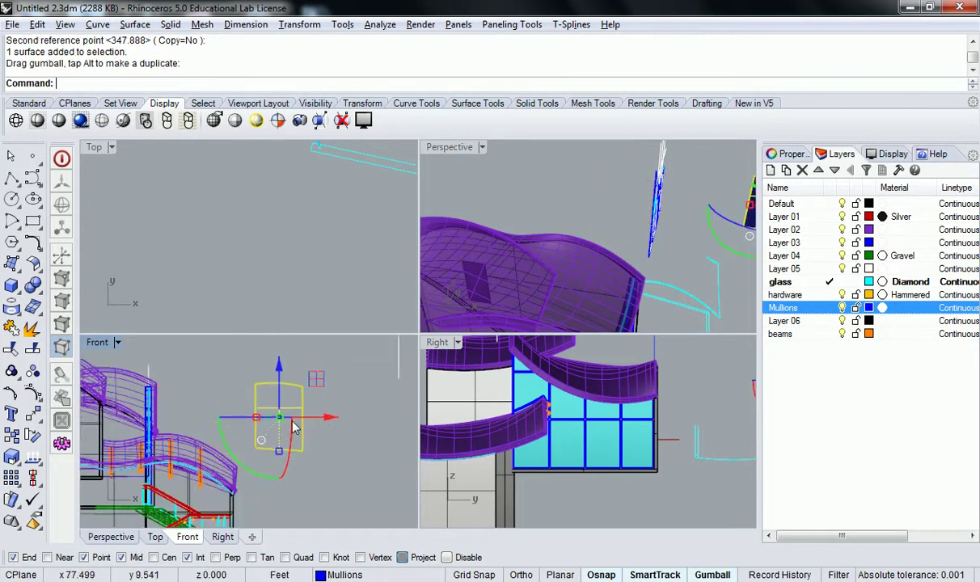
key(Escape)
scroll(292, 372, up, 7)
scroll(284, 394, down, 7)
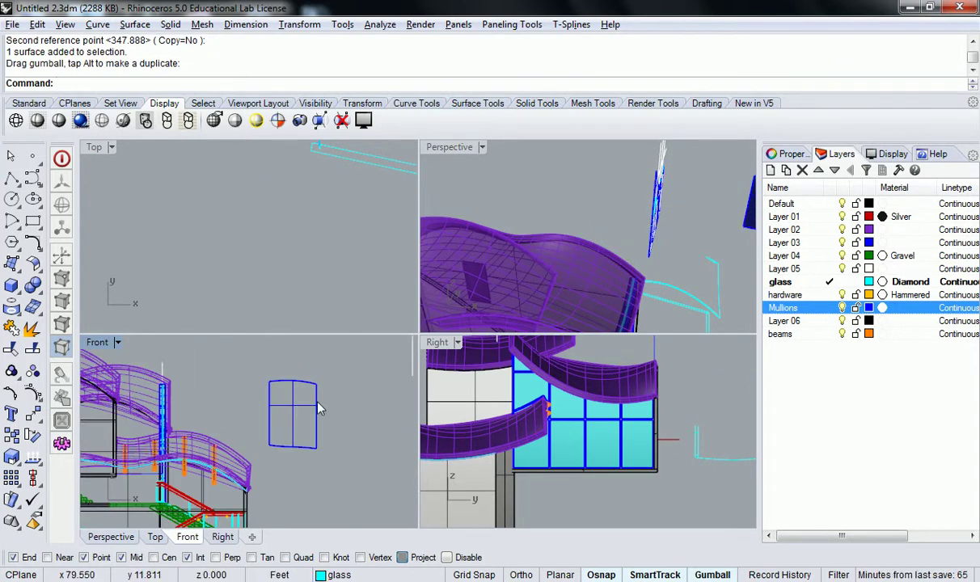
right_drag(317, 415, 314, 397)
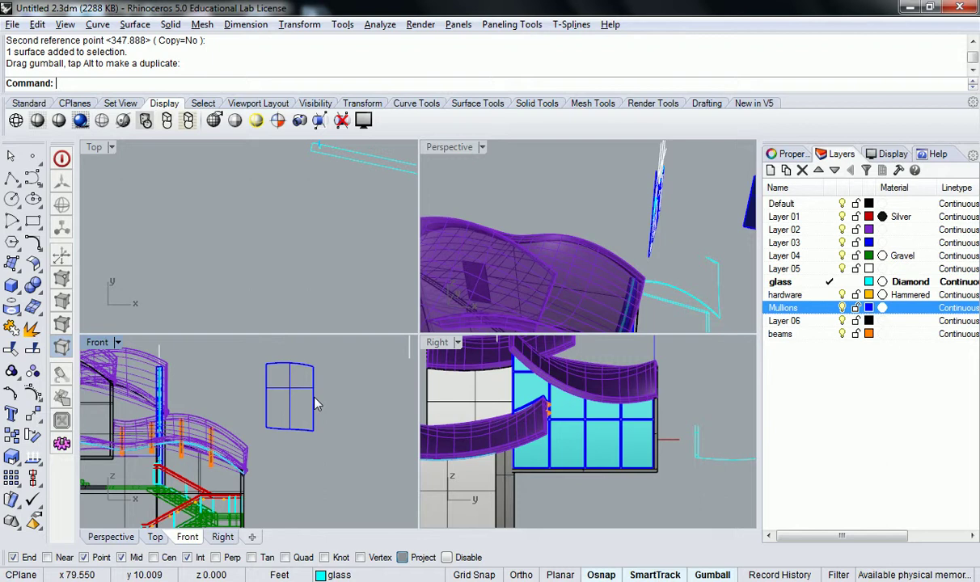
- Examine the staircase's handrail, glass railing and hardware up close inside the lower building
scroll(663, 227, down, 10)
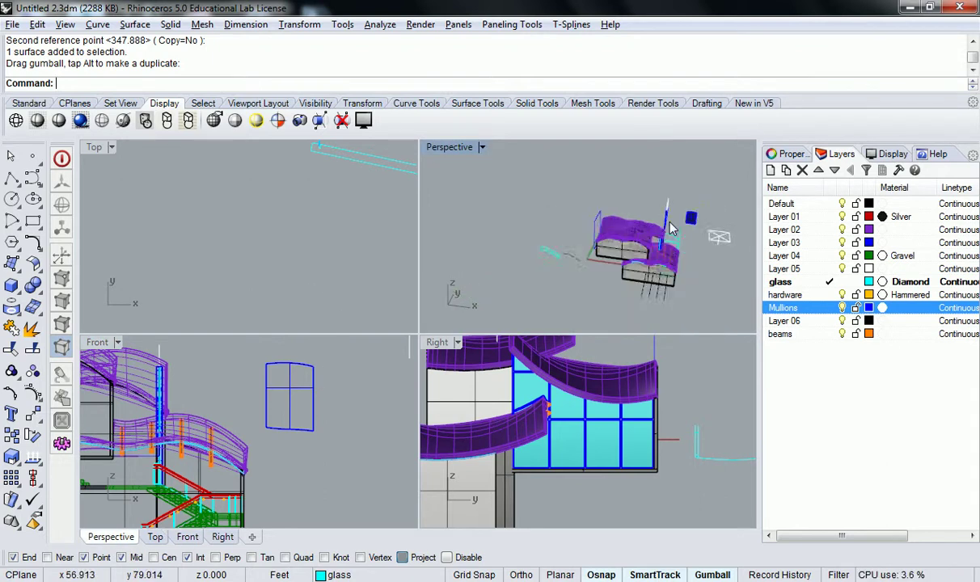
right_drag(618, 228, 592, 239)
scroll(593, 240, up, 6)
scroll(573, 226, down, 3)
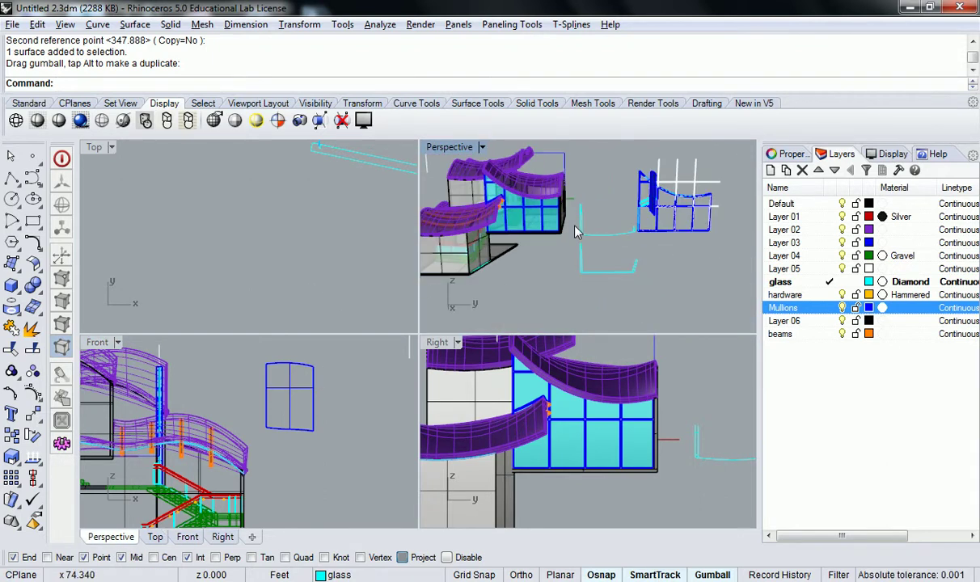
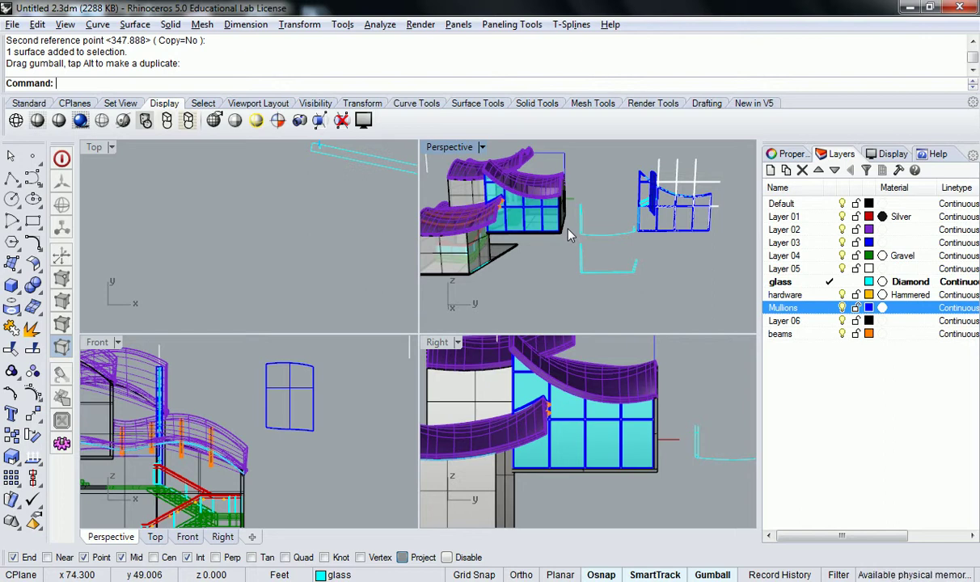
right_drag(498, 179, 646, 247)
scroll(639, 234, up, 8)
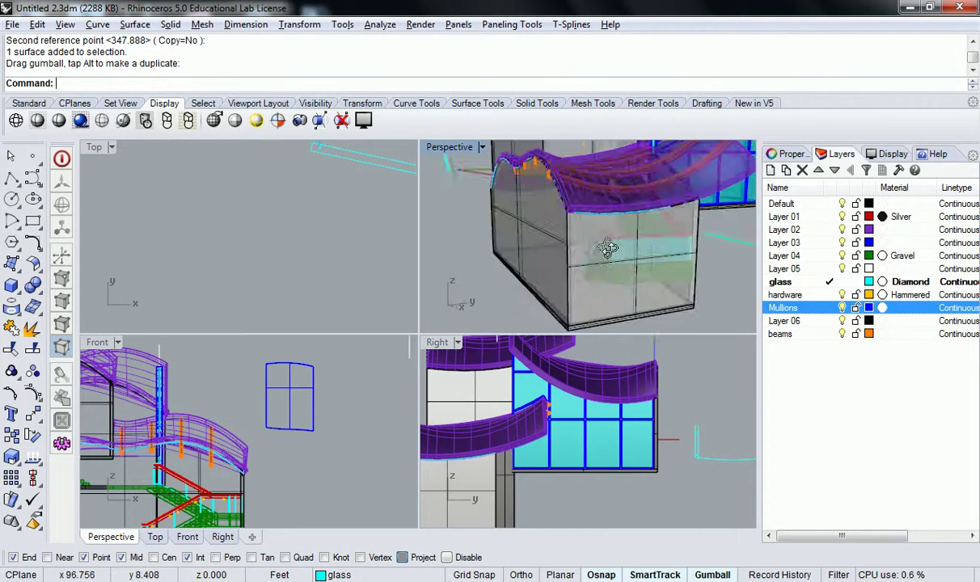
scroll(639, 206, up, 8)
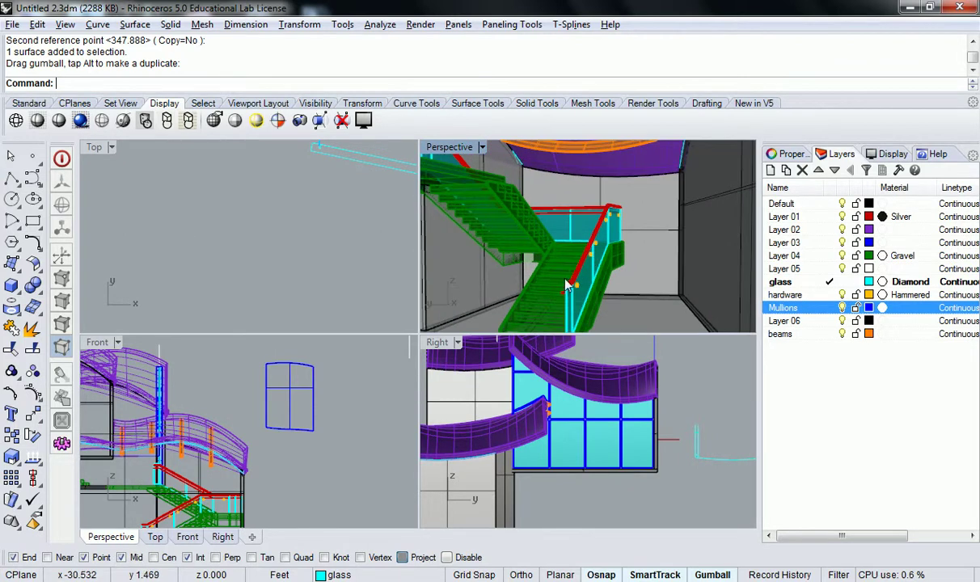
right_drag(699, 212, 648, 208)
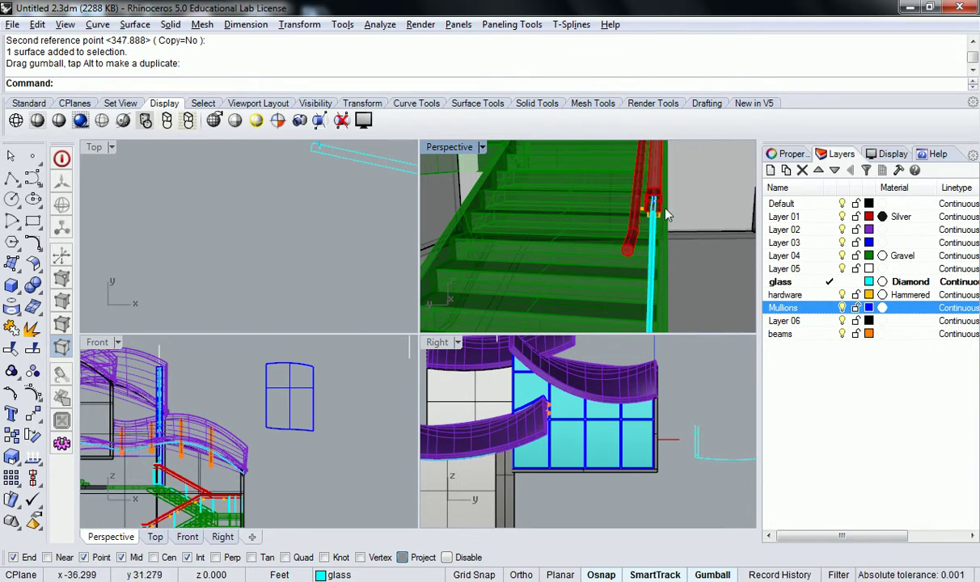
right_drag(651, 203, 687, 199)
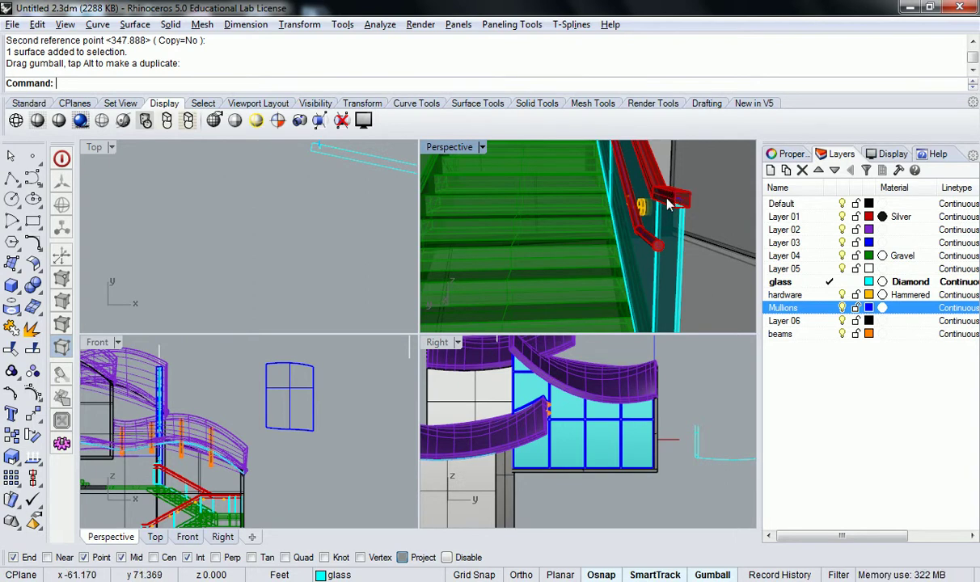
- Enlarge the Perspective view and examine the glazed mullion wall where the lower roof passes through it
scroll(603, 218, down, 10)
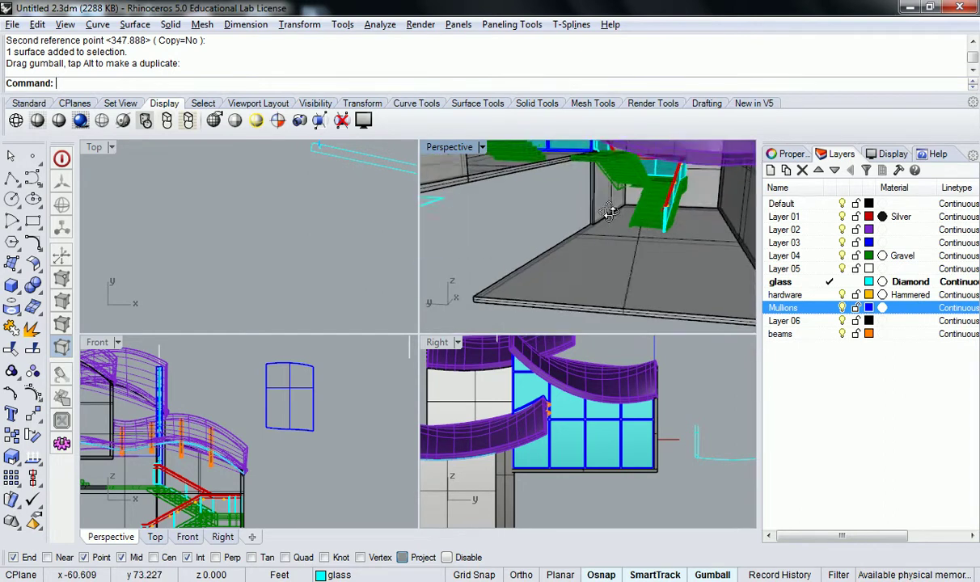
right_drag(602, 218, 577, 212)
double_click(450, 148)
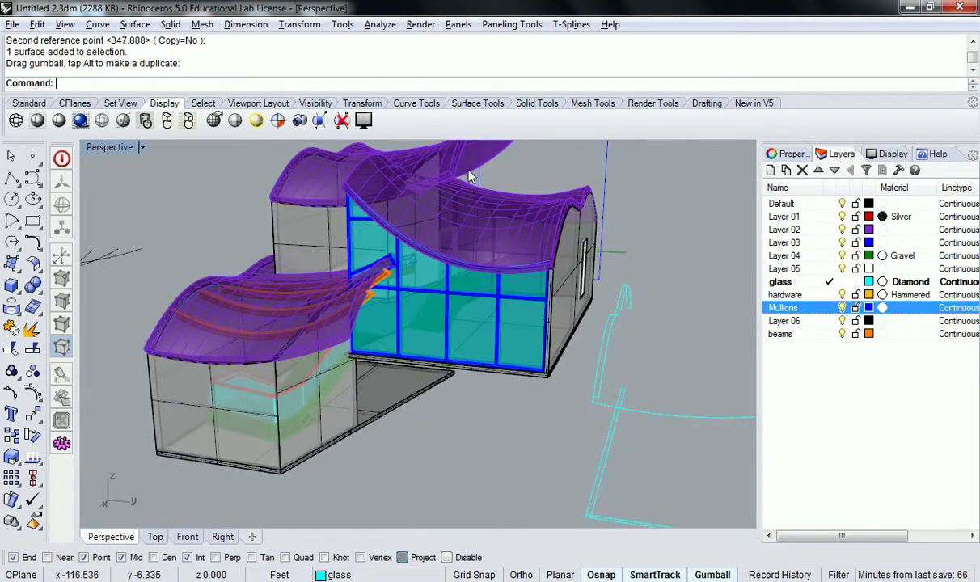
right_drag(389, 287, 476, 300)
scroll(386, 266, up, 5)
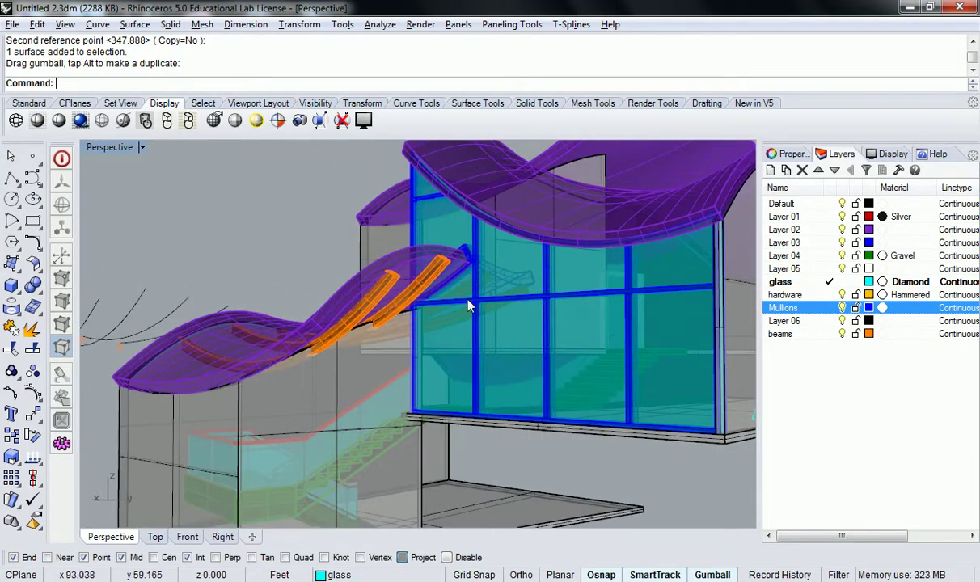